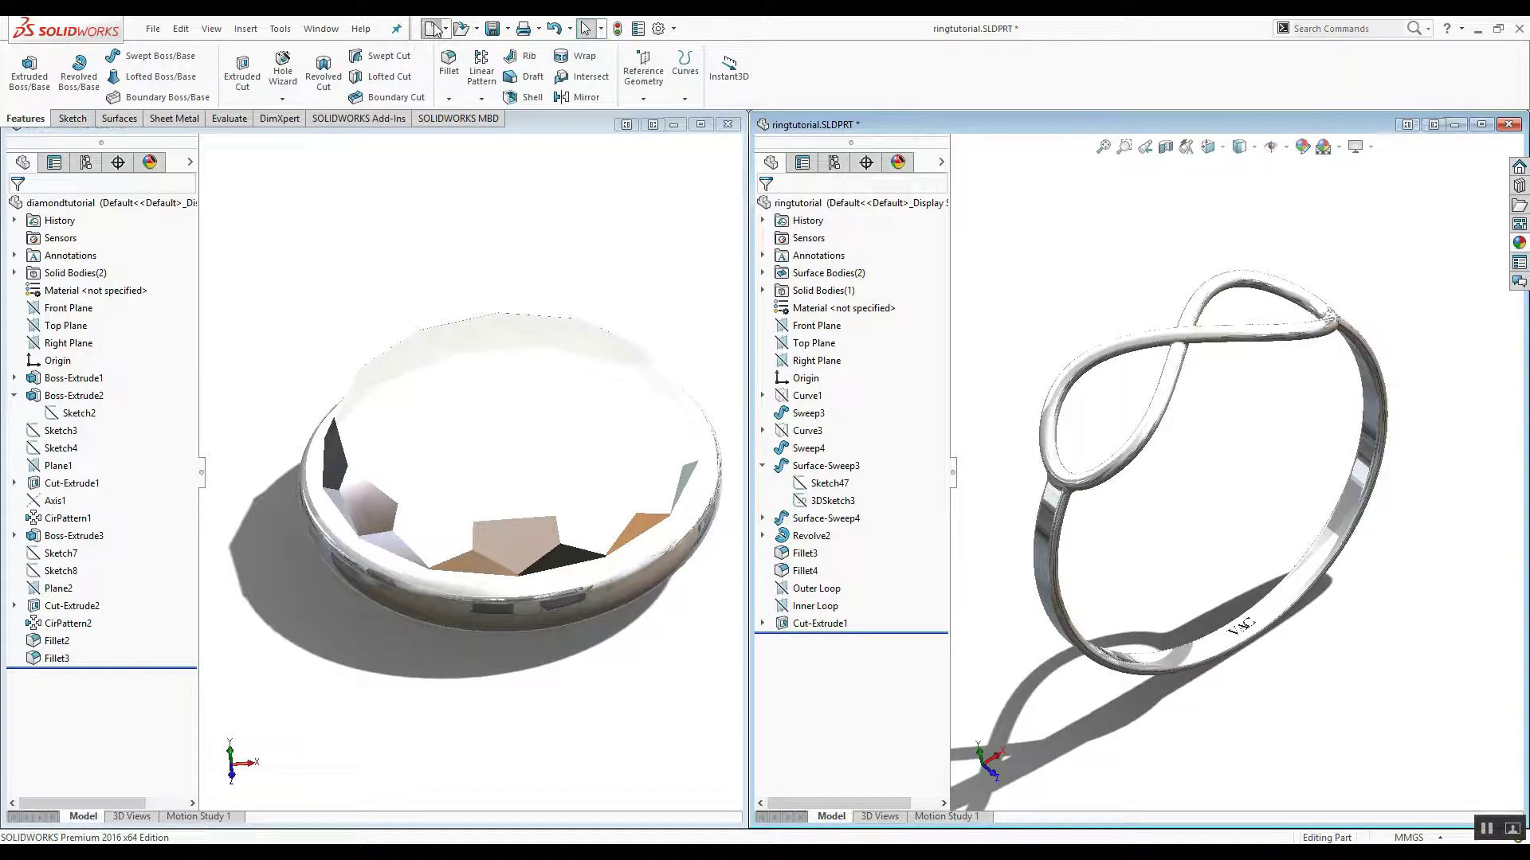
Start a new SOLIDWORKS document to choose part, assembly or drawing.
left_click(435, 29)
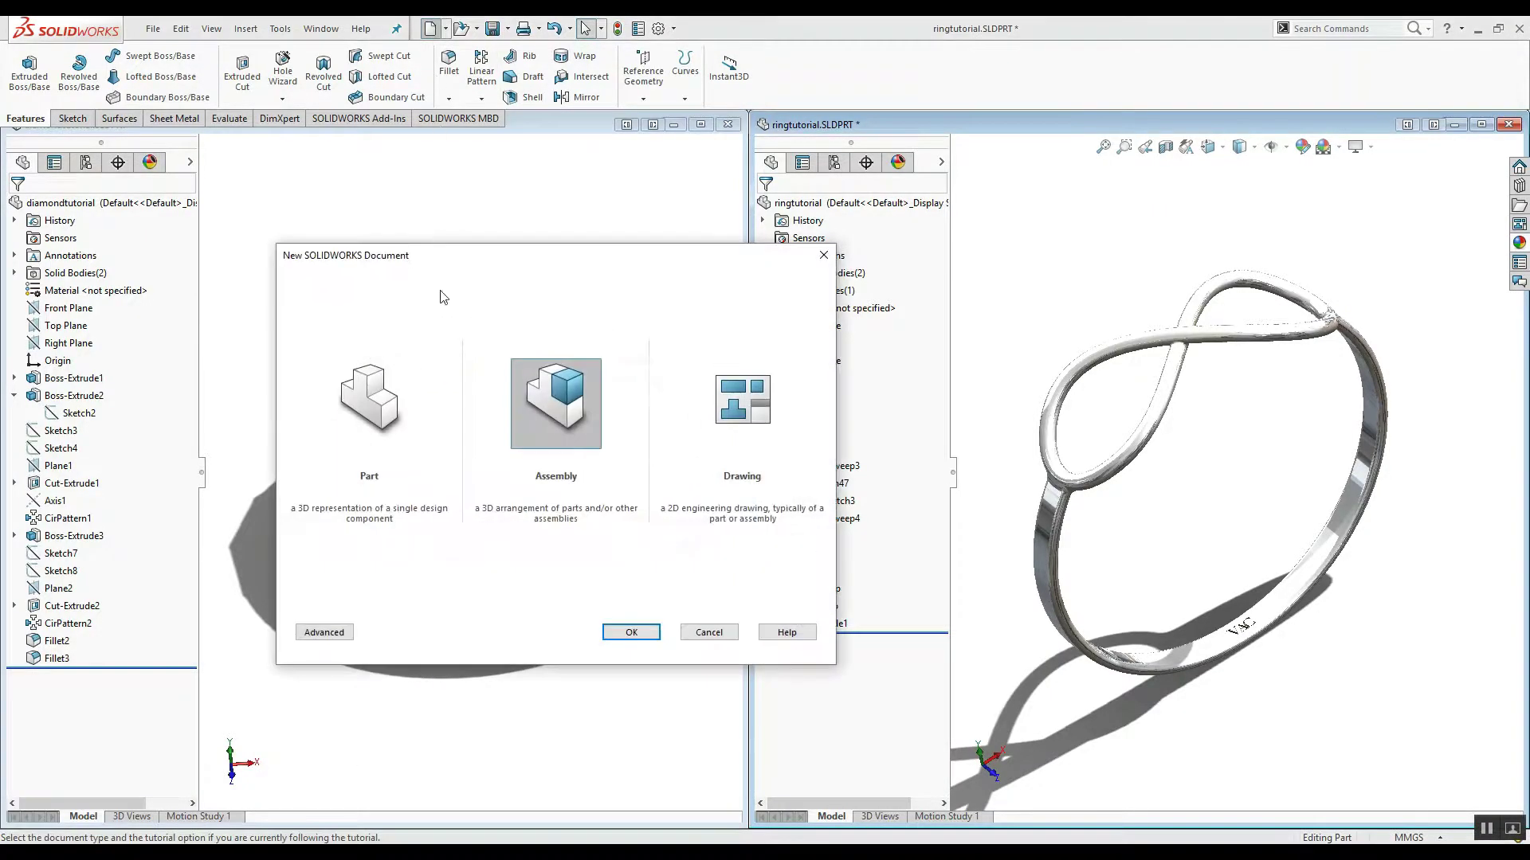
Create a maximized new assembly with ringtutorial fixed at the origin.
left_click(631, 633)
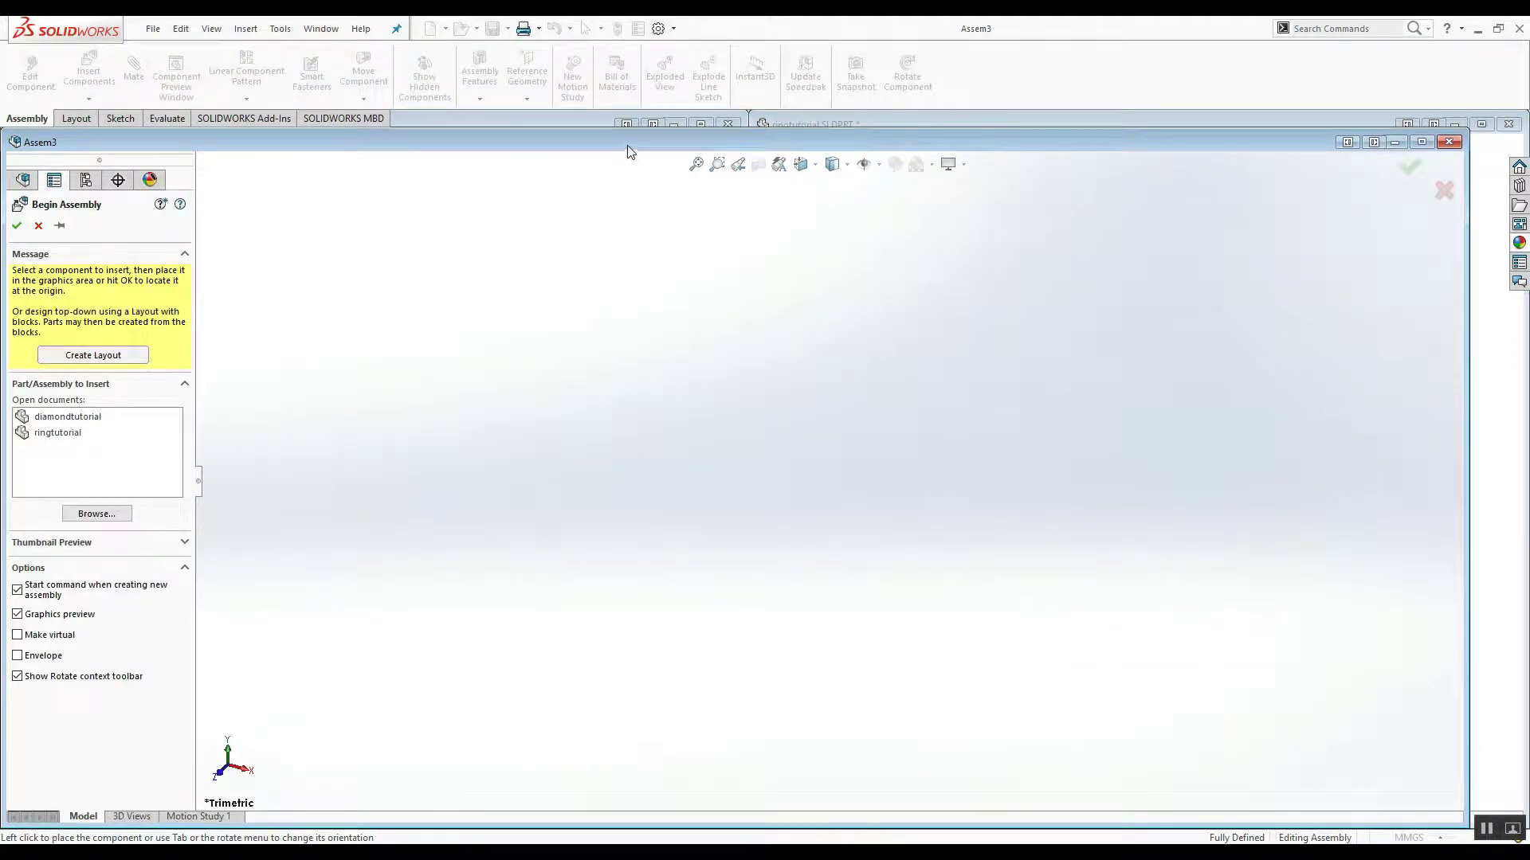
double_click(630, 143)
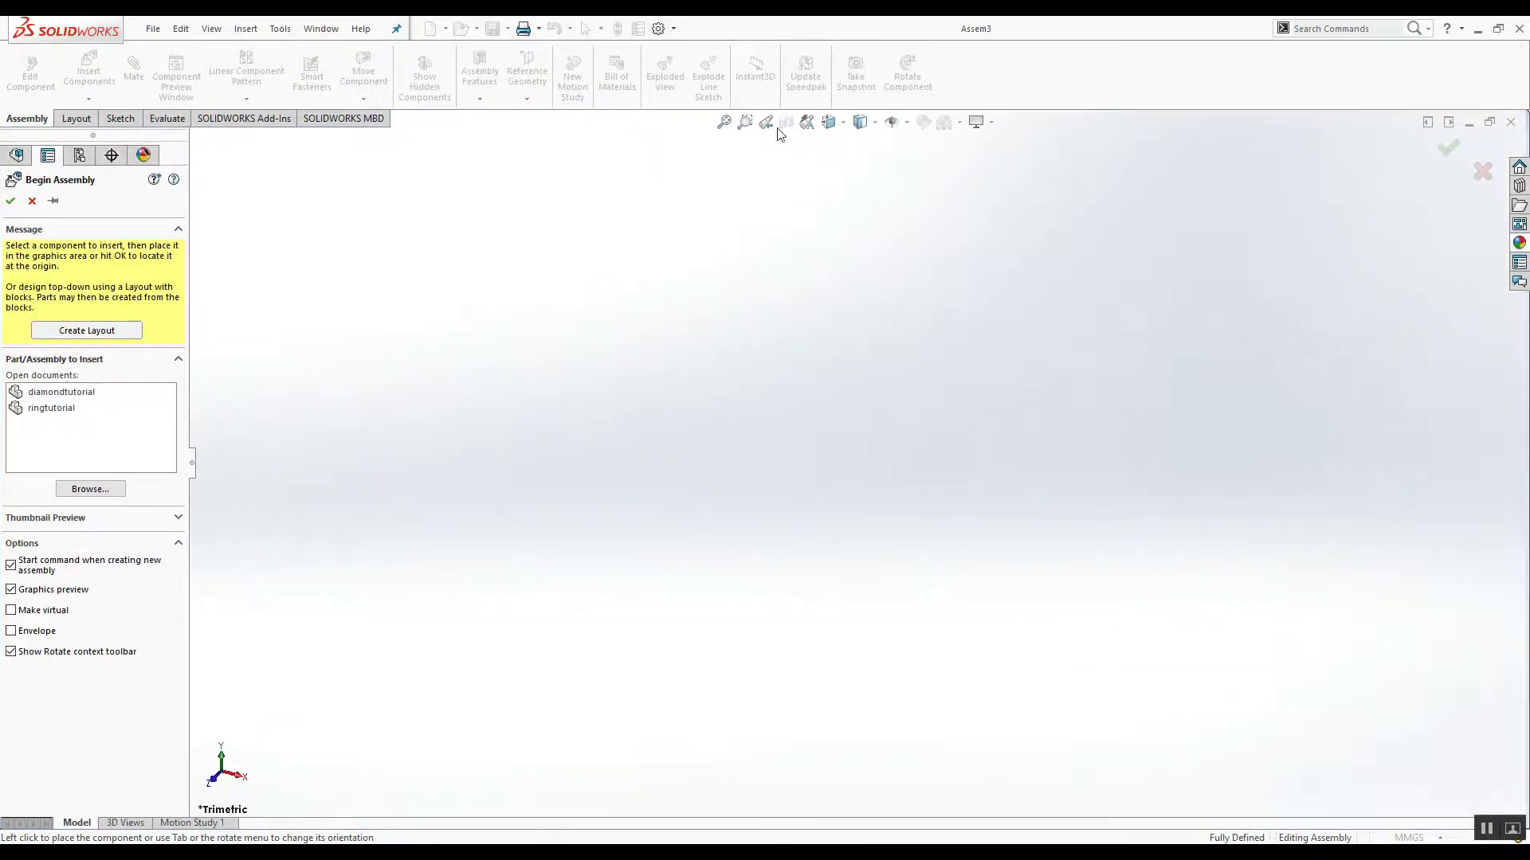
left_click(891, 122)
left_click(70, 411)
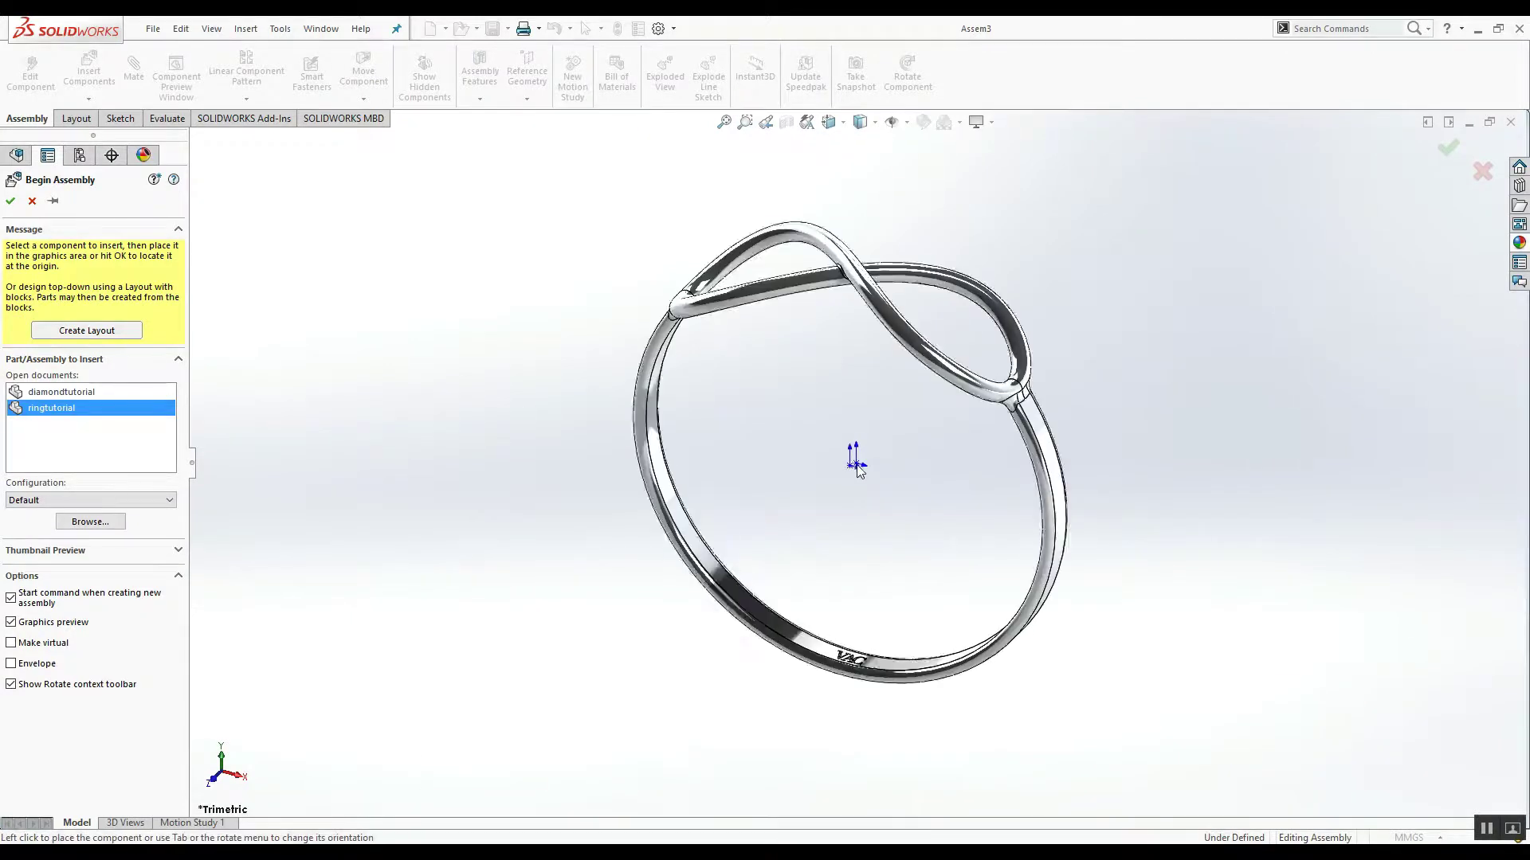
left_click(857, 465)
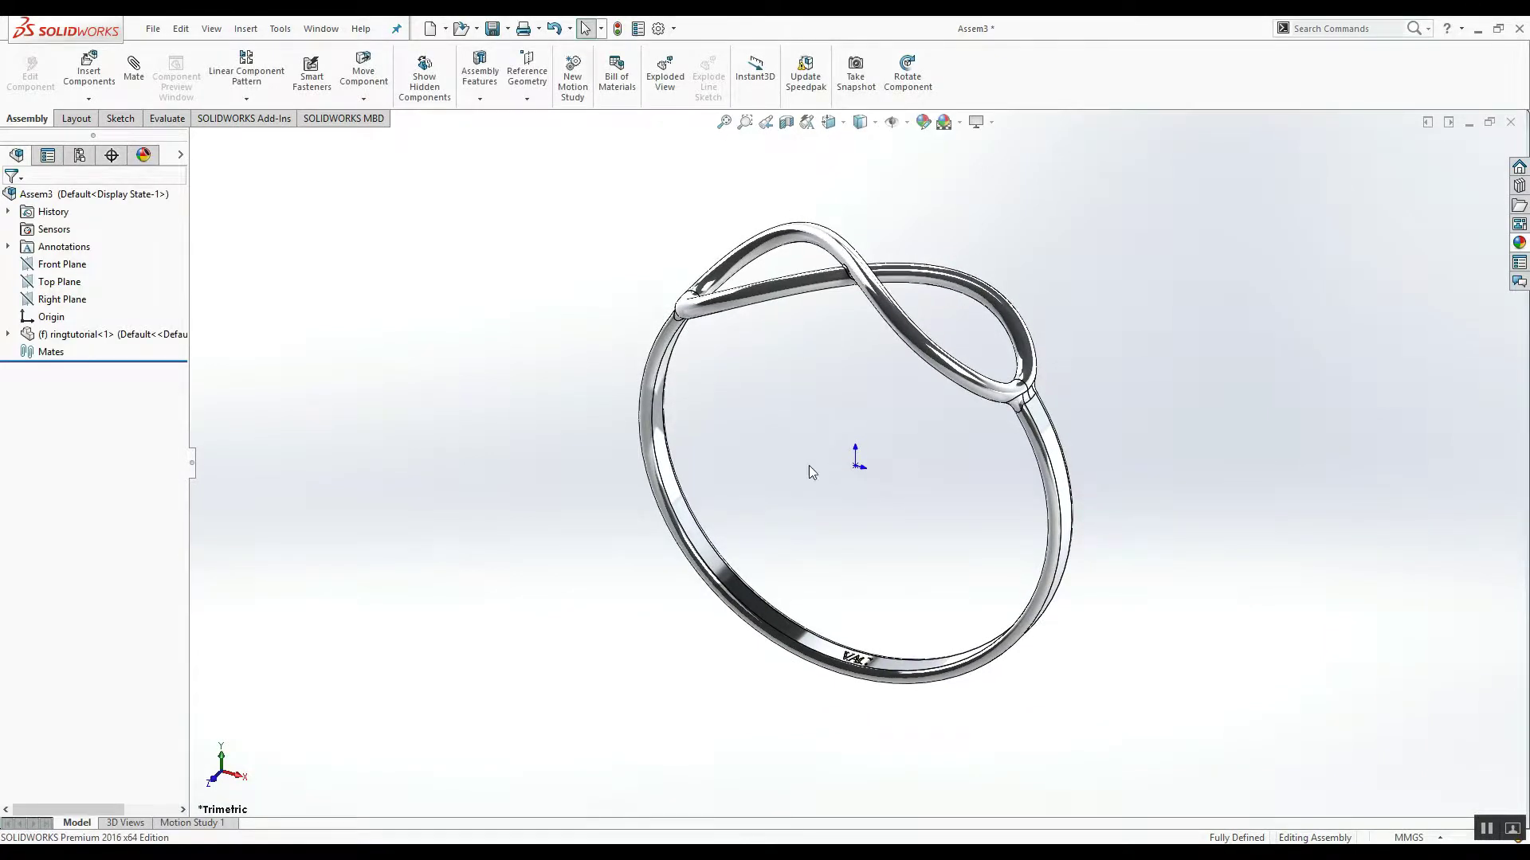
Insert diamondtutorial and place it above the ring.
left_click(88, 70)
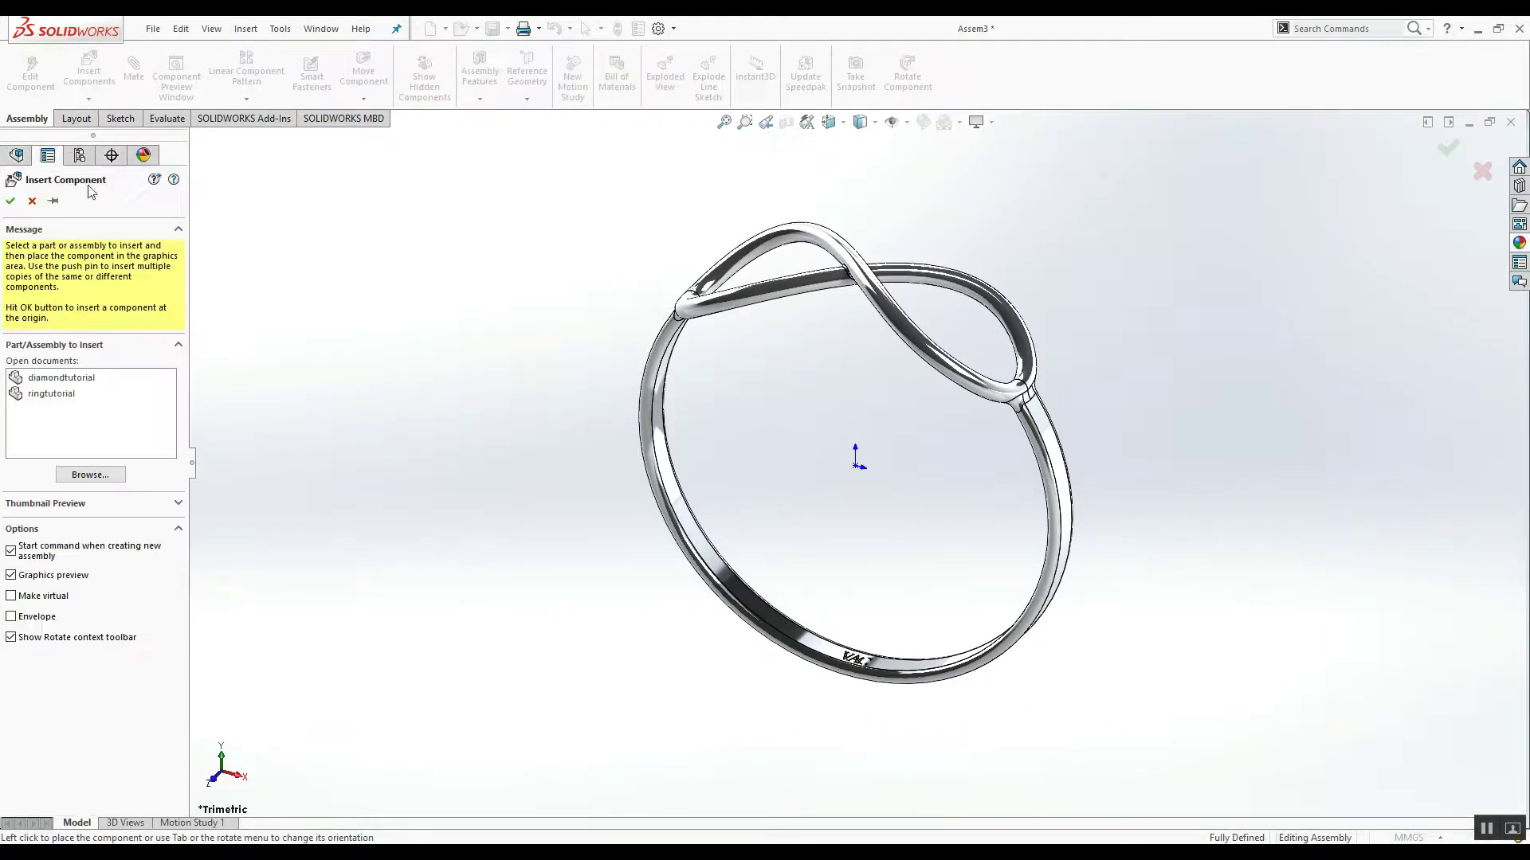
left_click(85, 379)
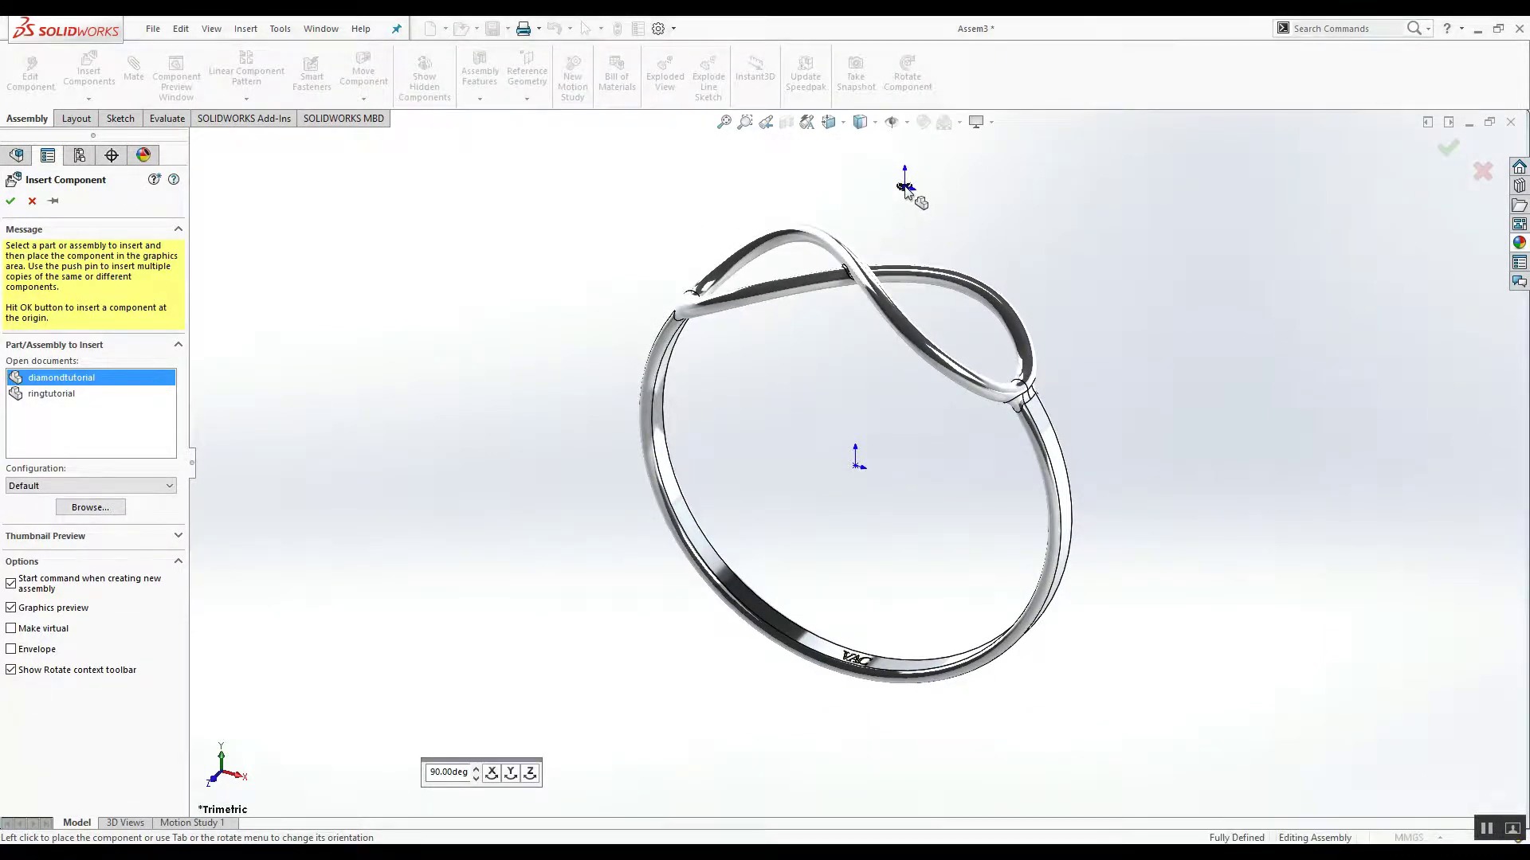
left_click(905, 188)
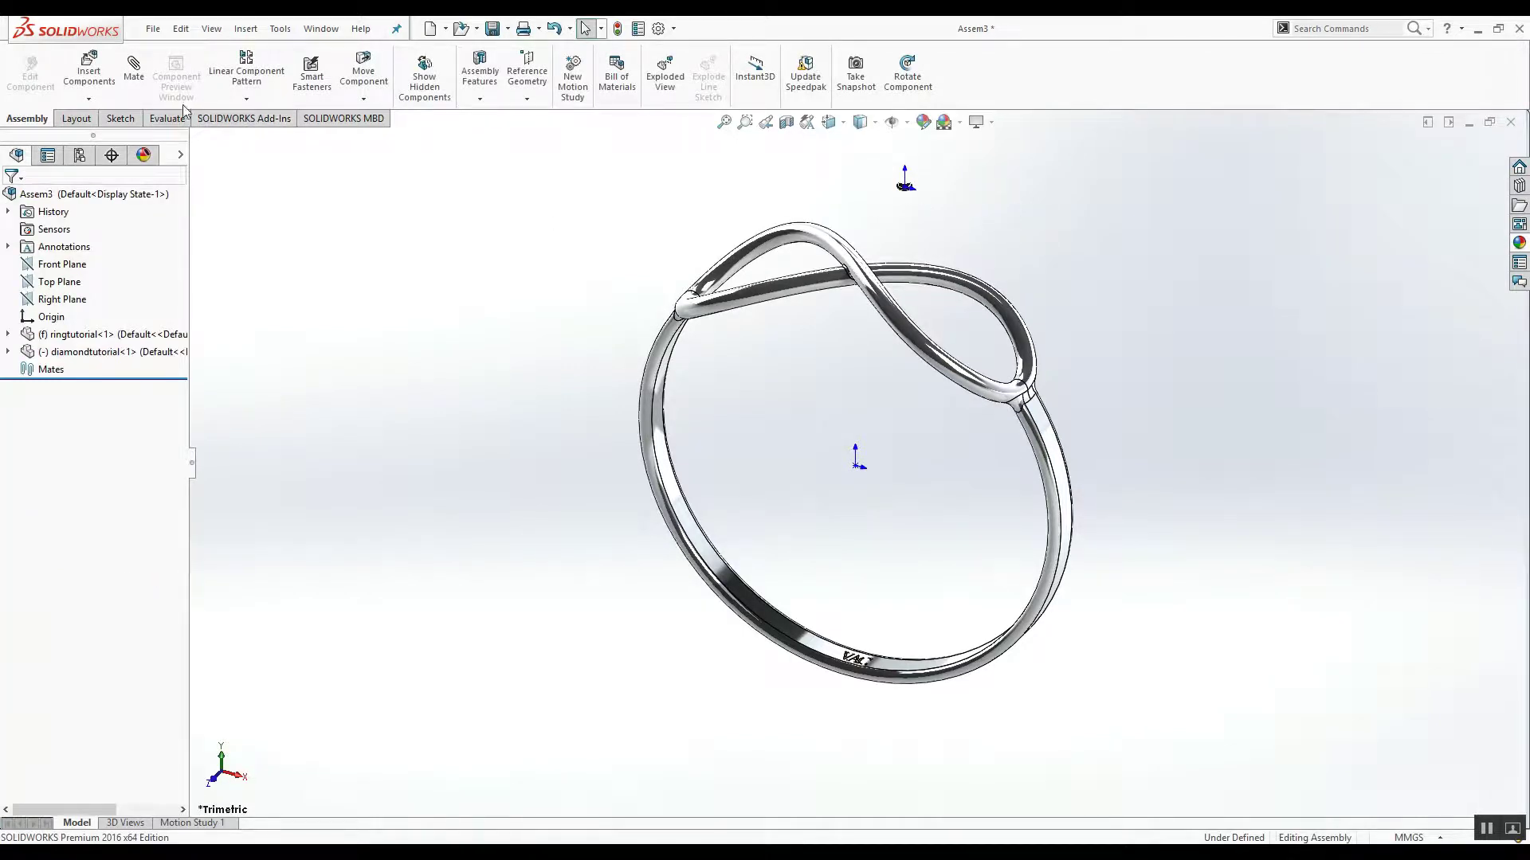
left_click(142, 83)
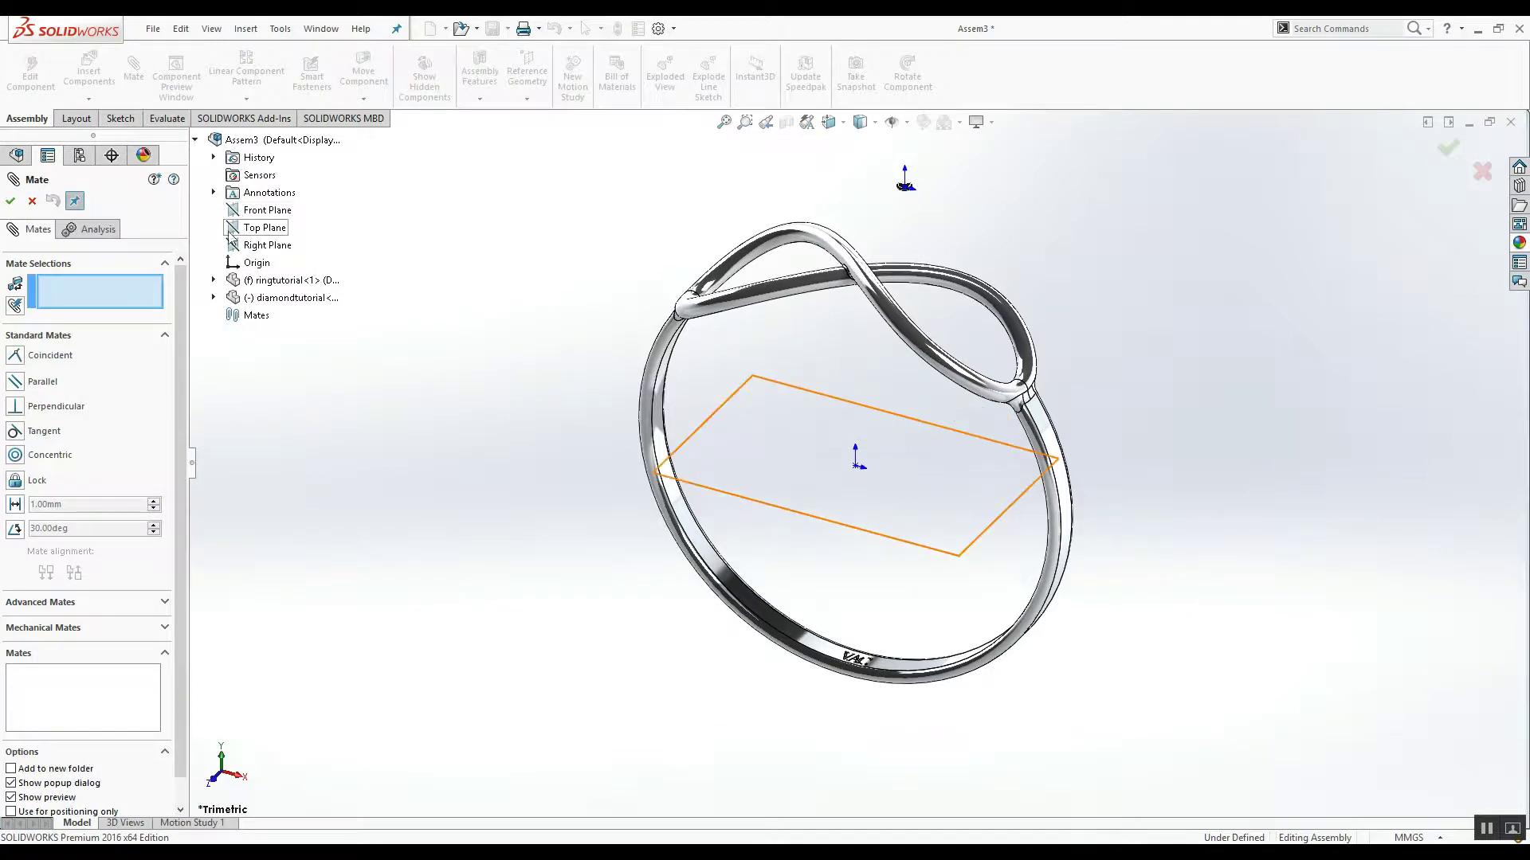
Mate the ring's and diamond's Front Planes as coincident.
left_click(214, 280)
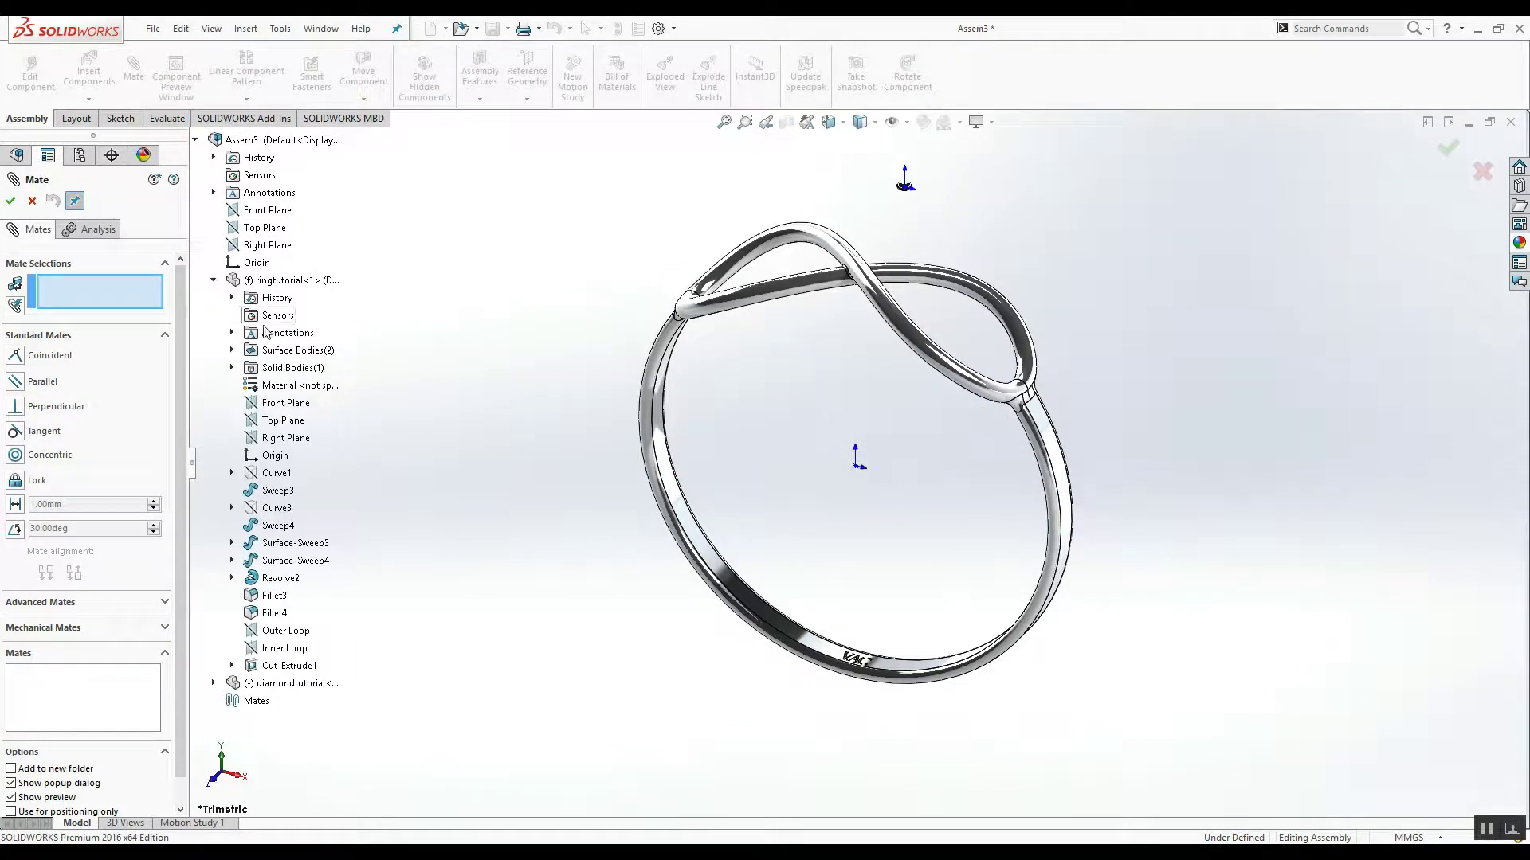
left_click(275, 404)
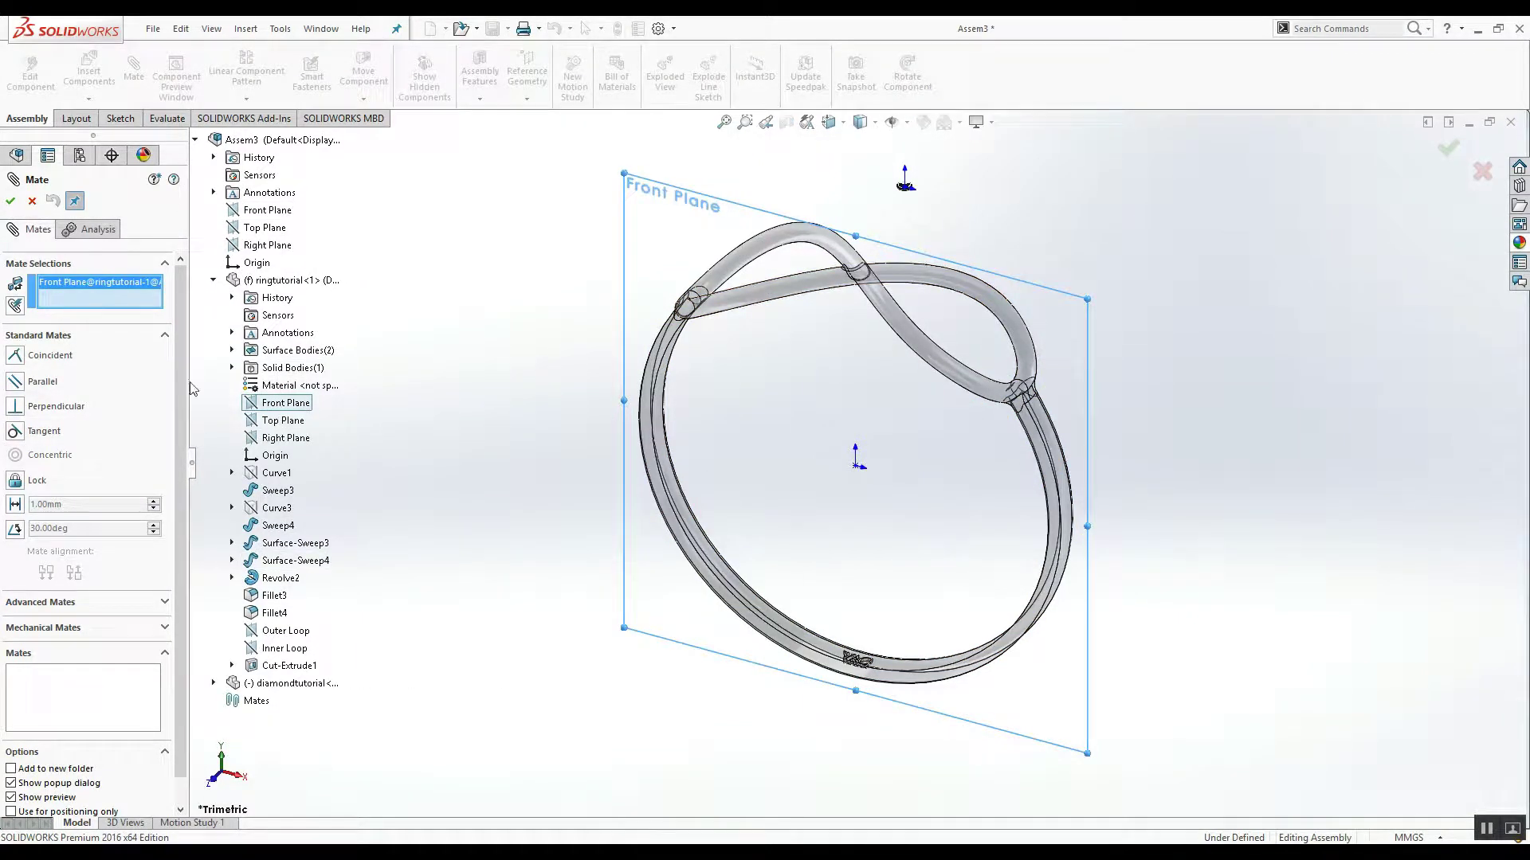
left_click(214, 281)
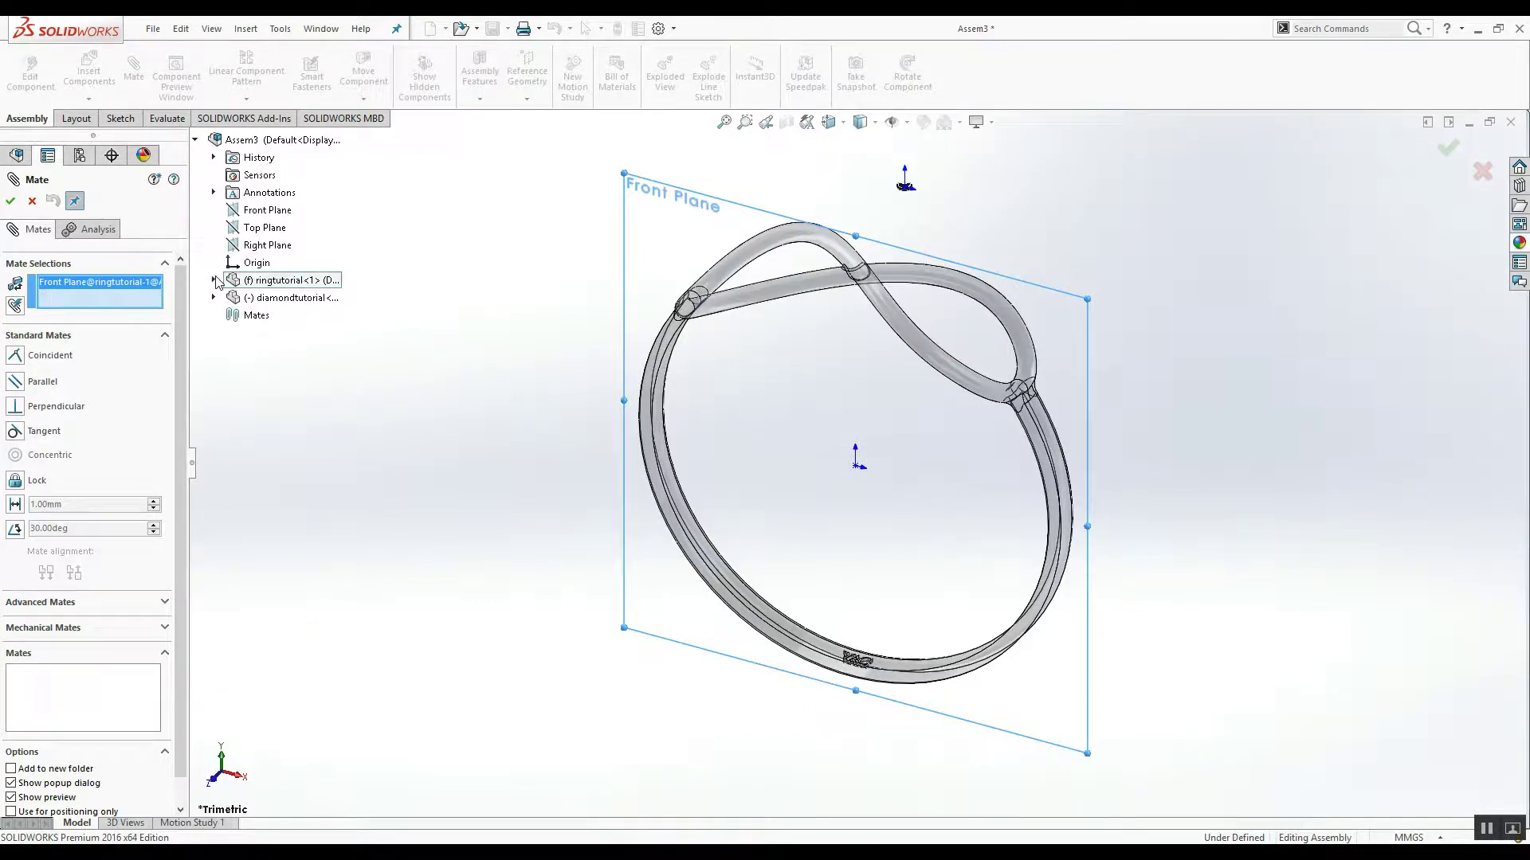
left_click(214, 298)
left_click(263, 406)
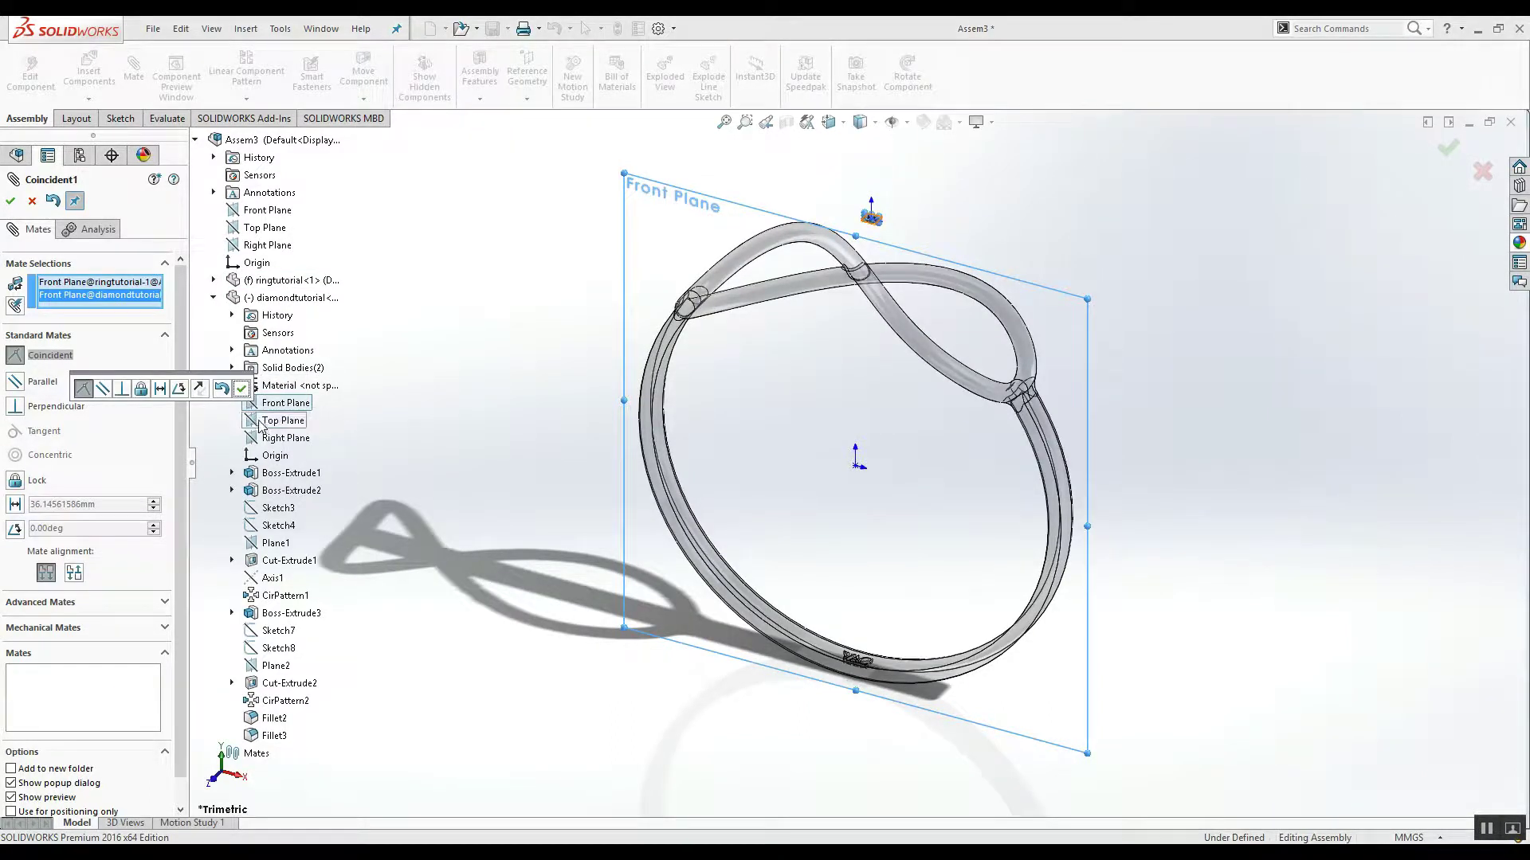
left_click(241, 389)
Mate the diamond's and ring's Right Planes as coincident.
left_click(267, 441)
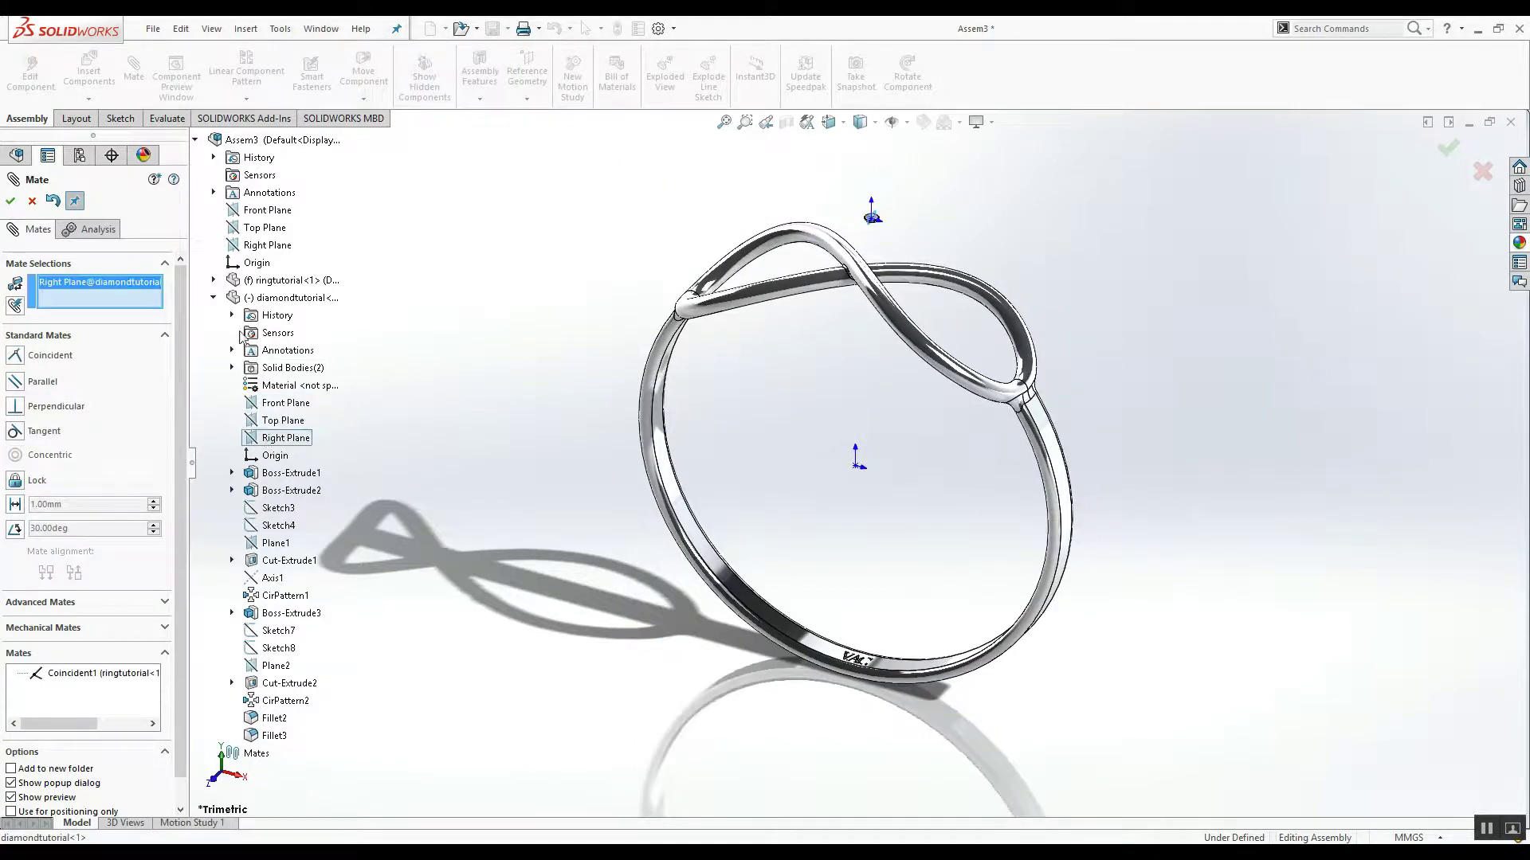
left_click(214, 298)
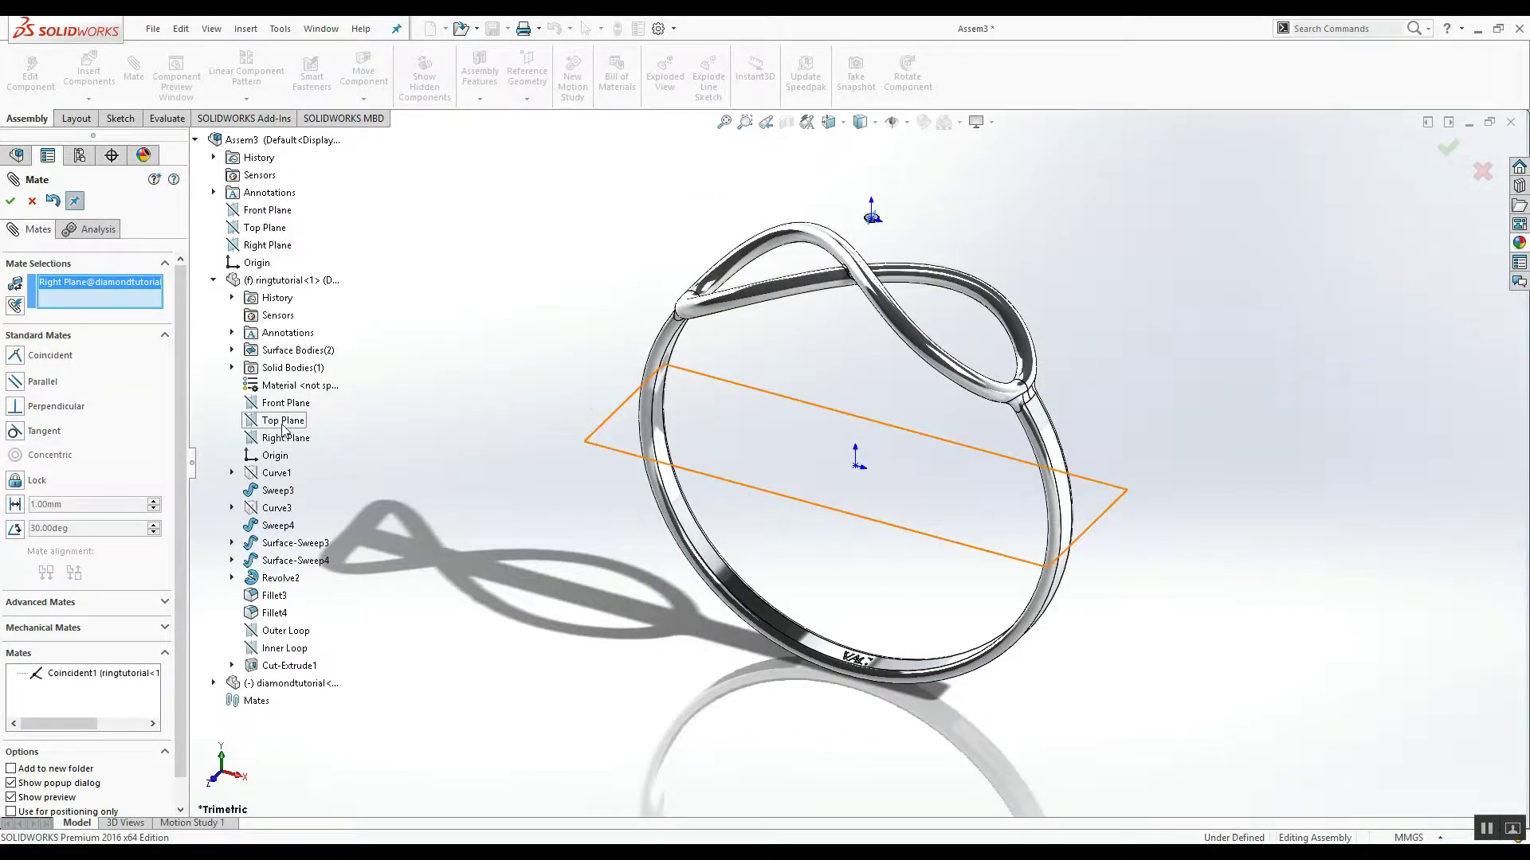
left_click(284, 438)
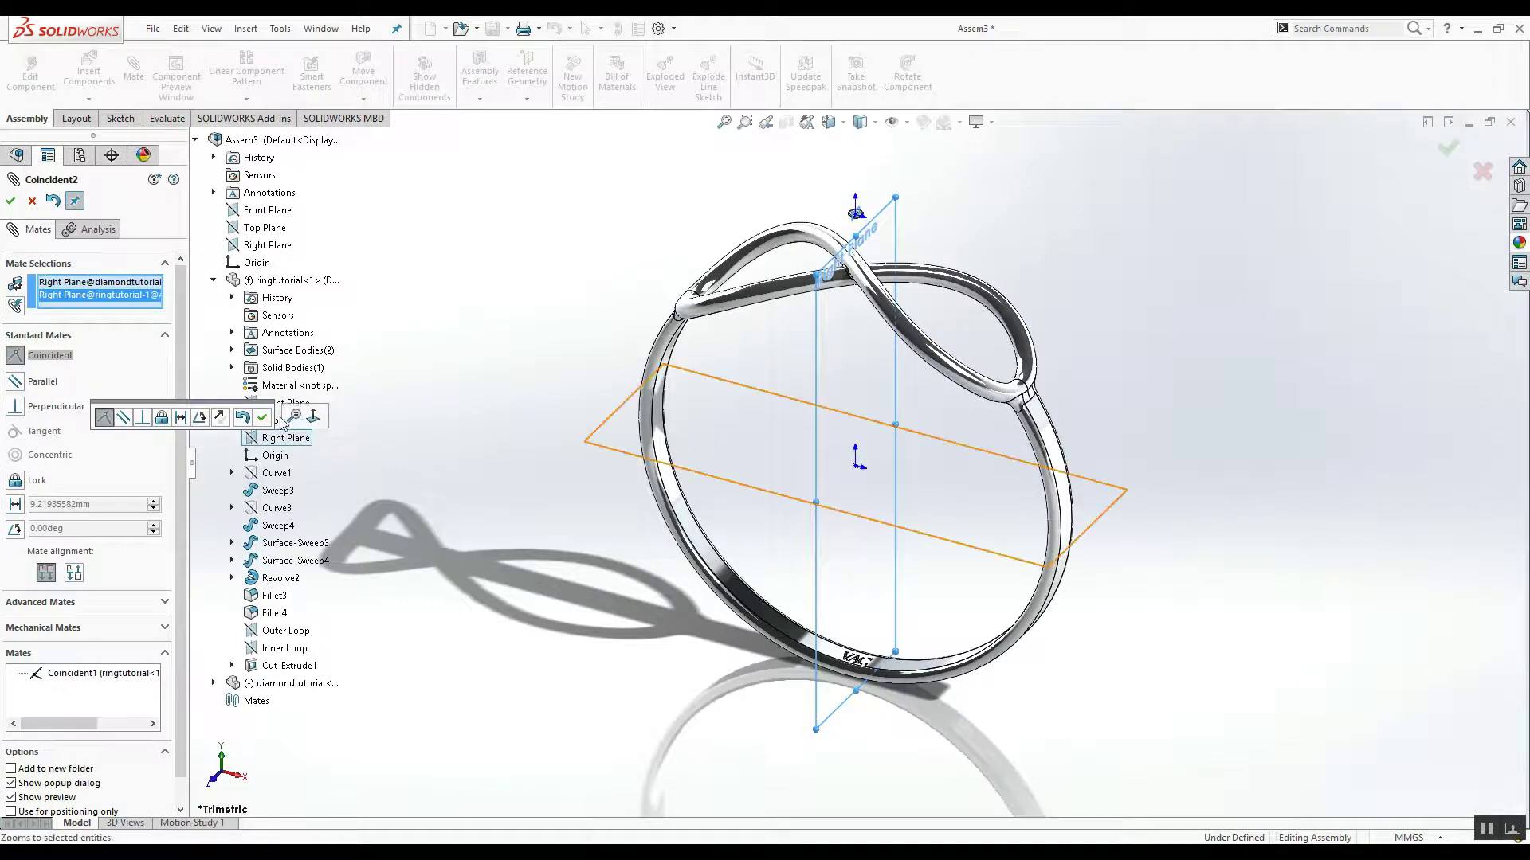
left_click(263, 417)
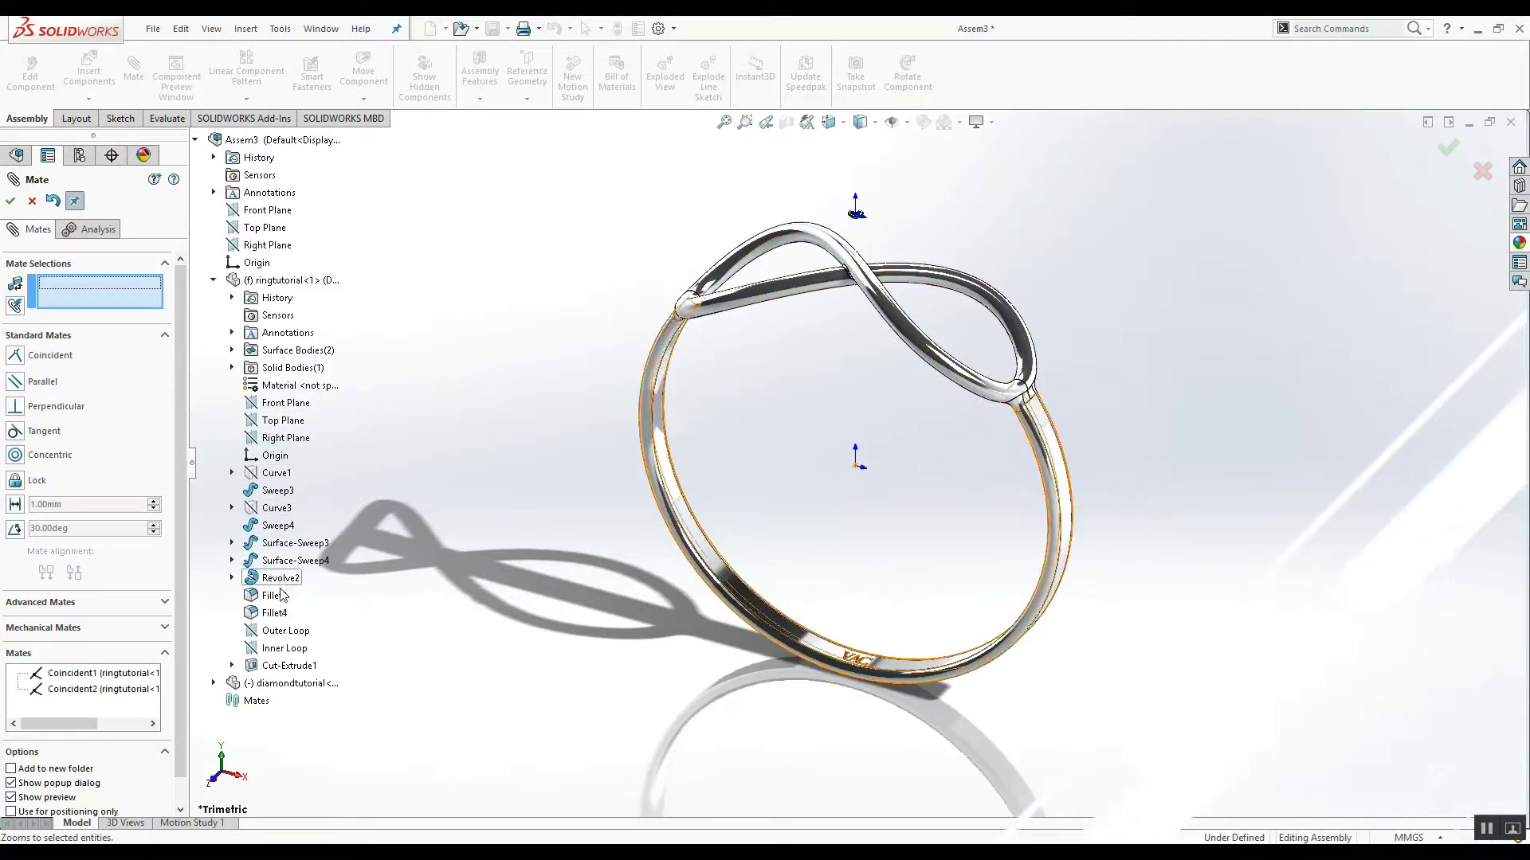
left_click(283, 631)
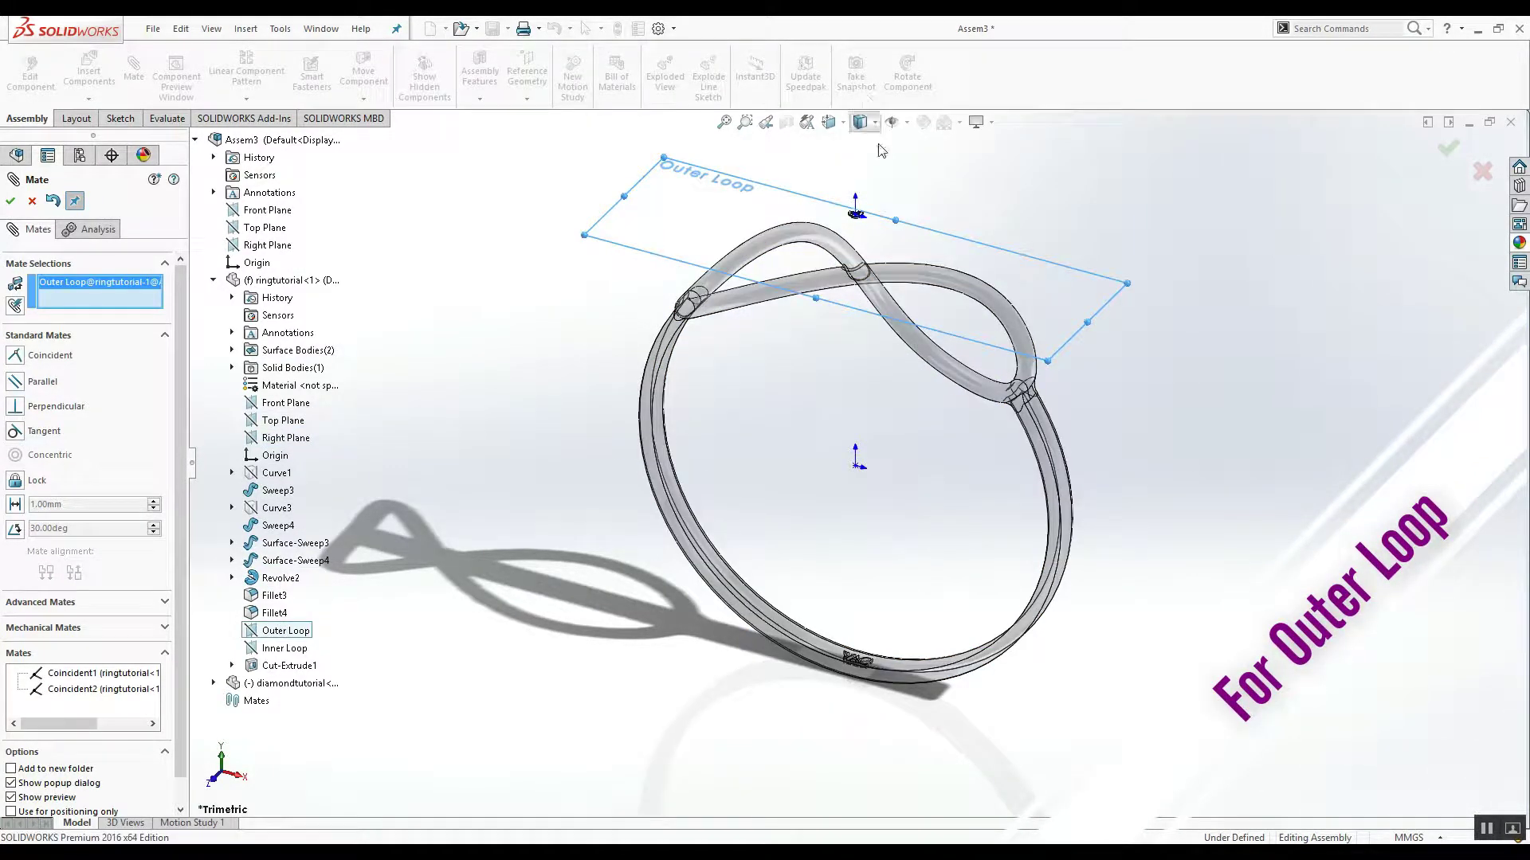
Make the diamond's bottom edge coincident with the ring's Outer Loop plane and close Mate.
scroll(857, 321, "down", 2)
scroll(857, 321, "down", 2)
scroll(857, 321, "down", 2)
middle_click_drag(858, 321, 825, 246)
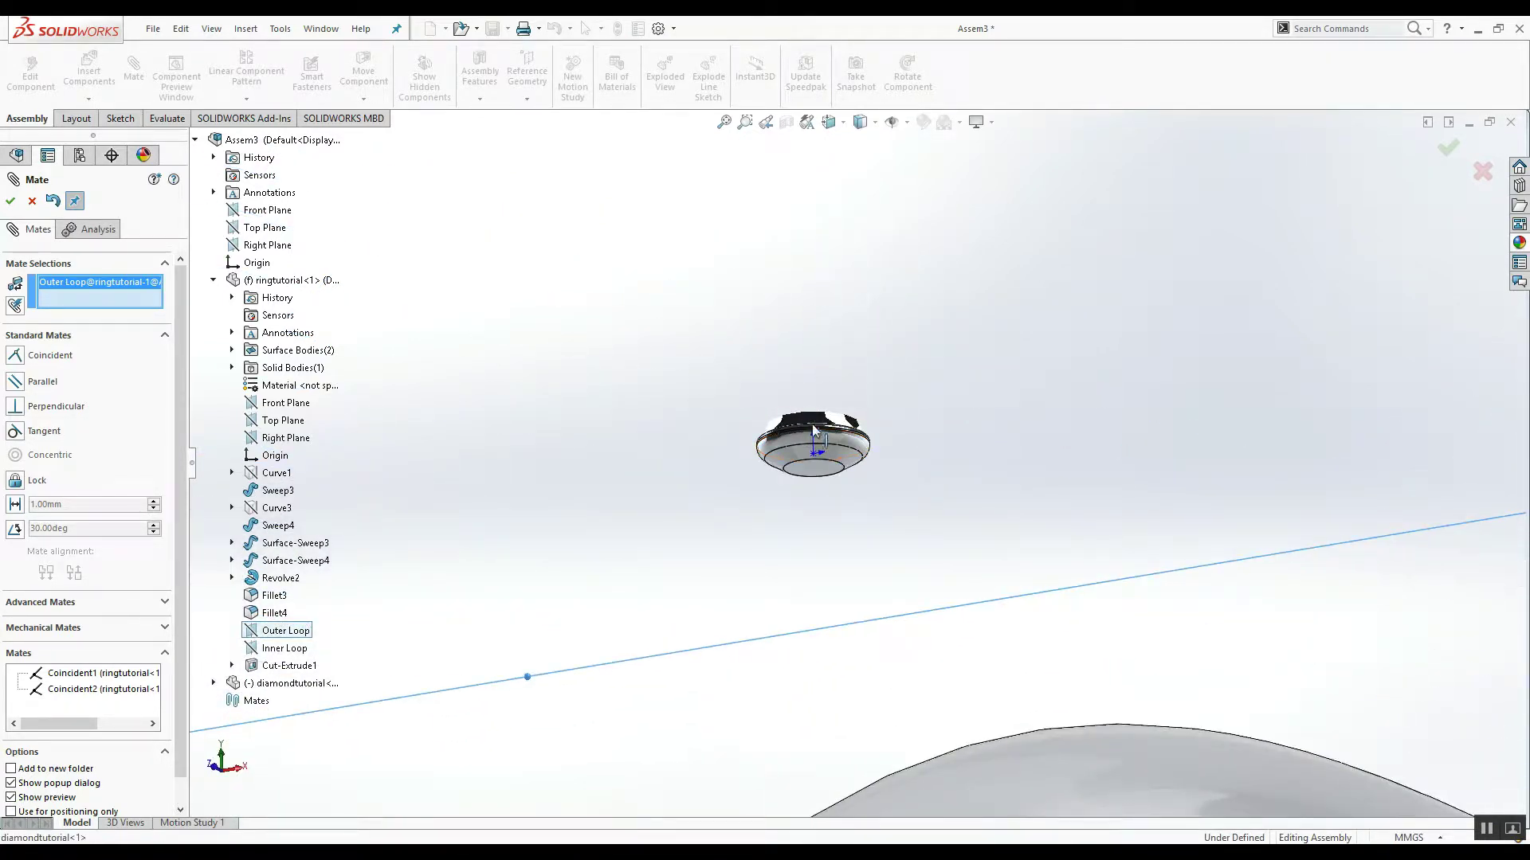
left_click(813, 470)
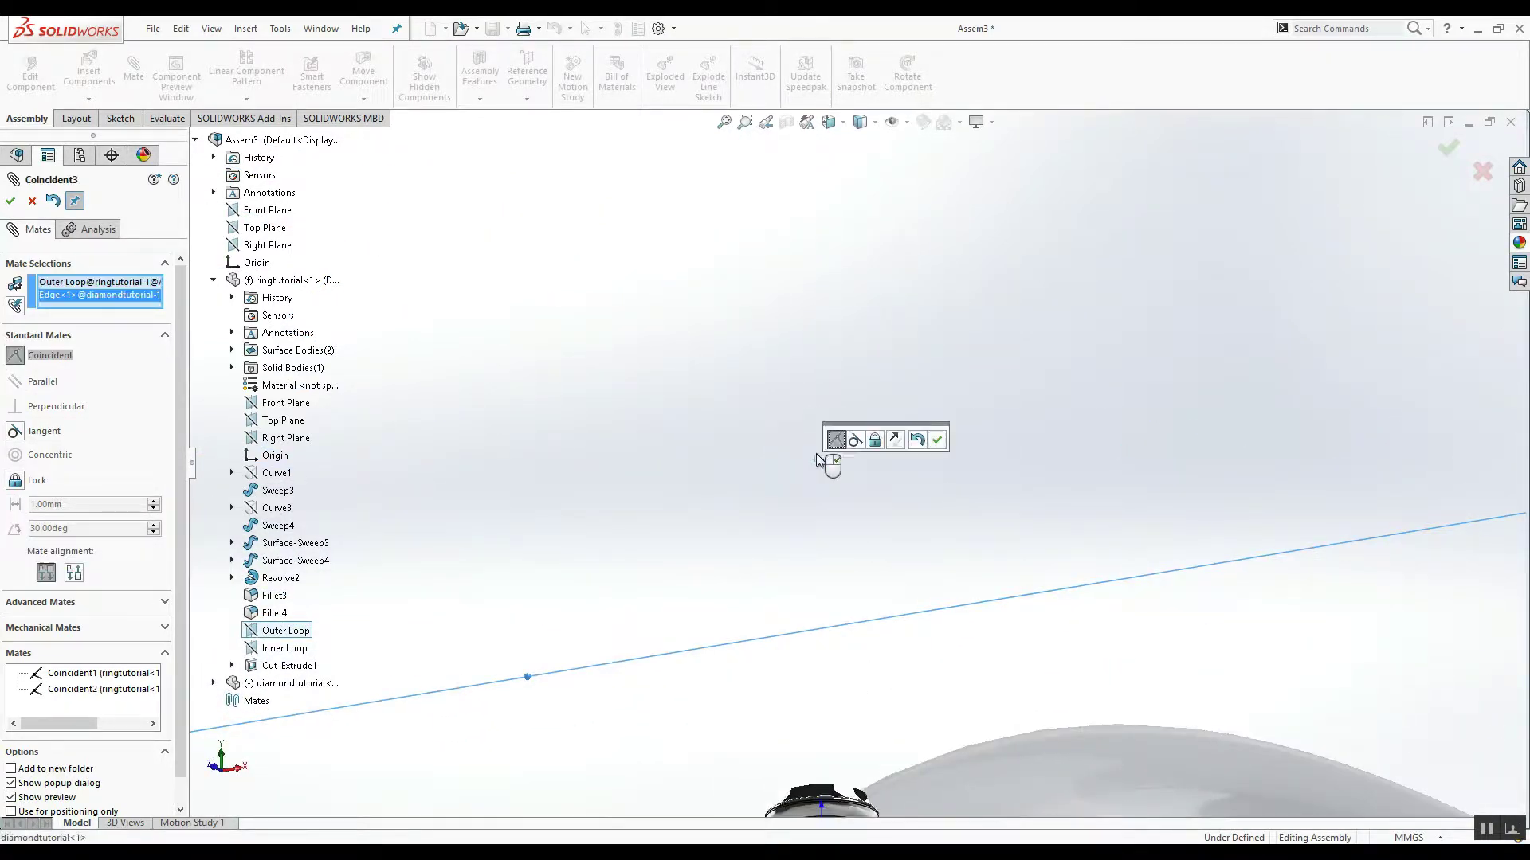
left_click(938, 441)
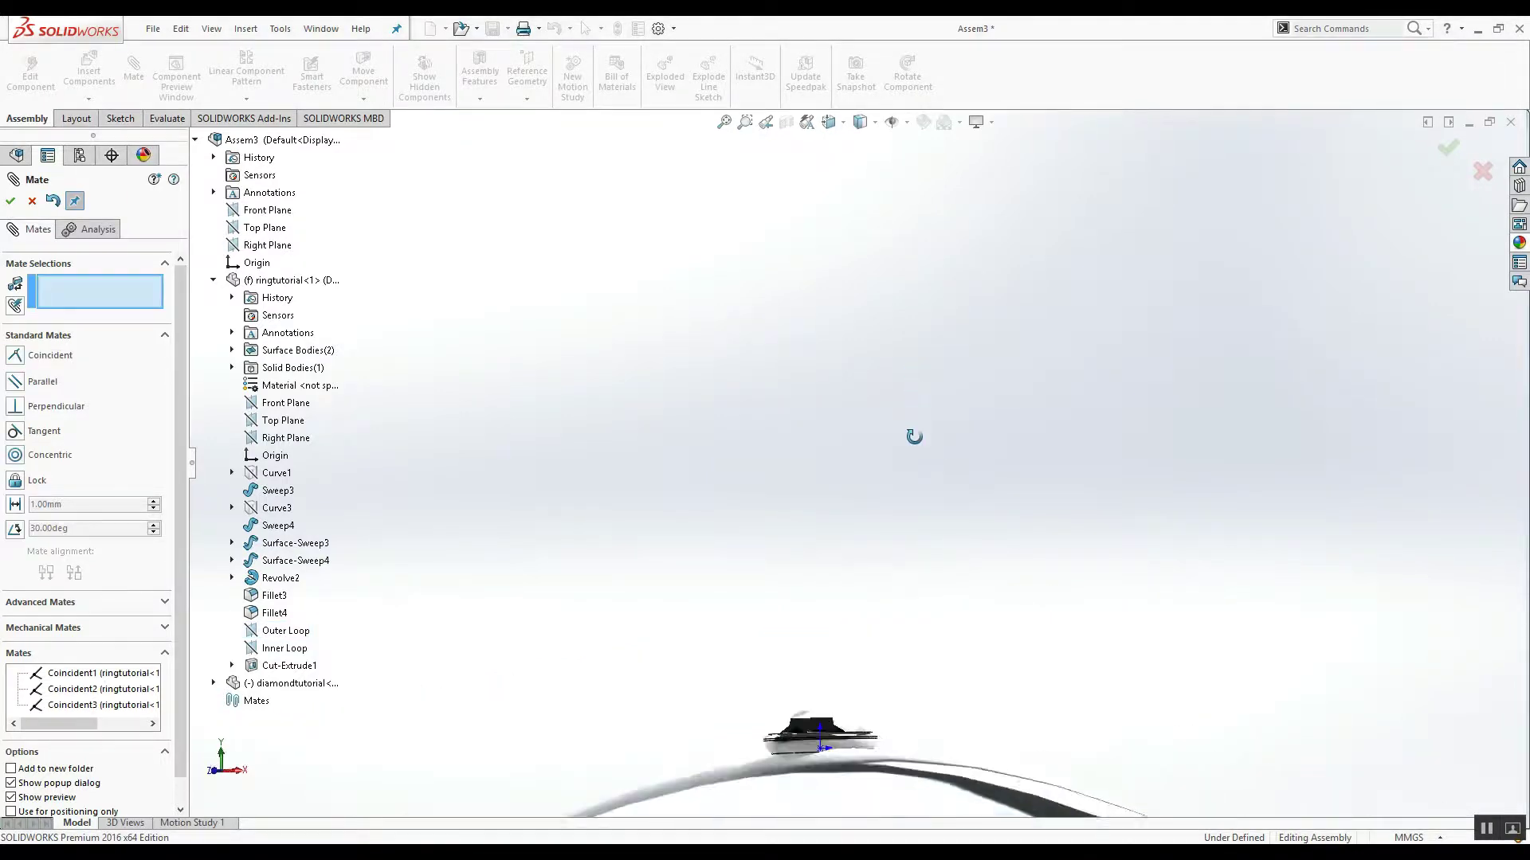
middle_click_drag(898, 609, 886, 701)
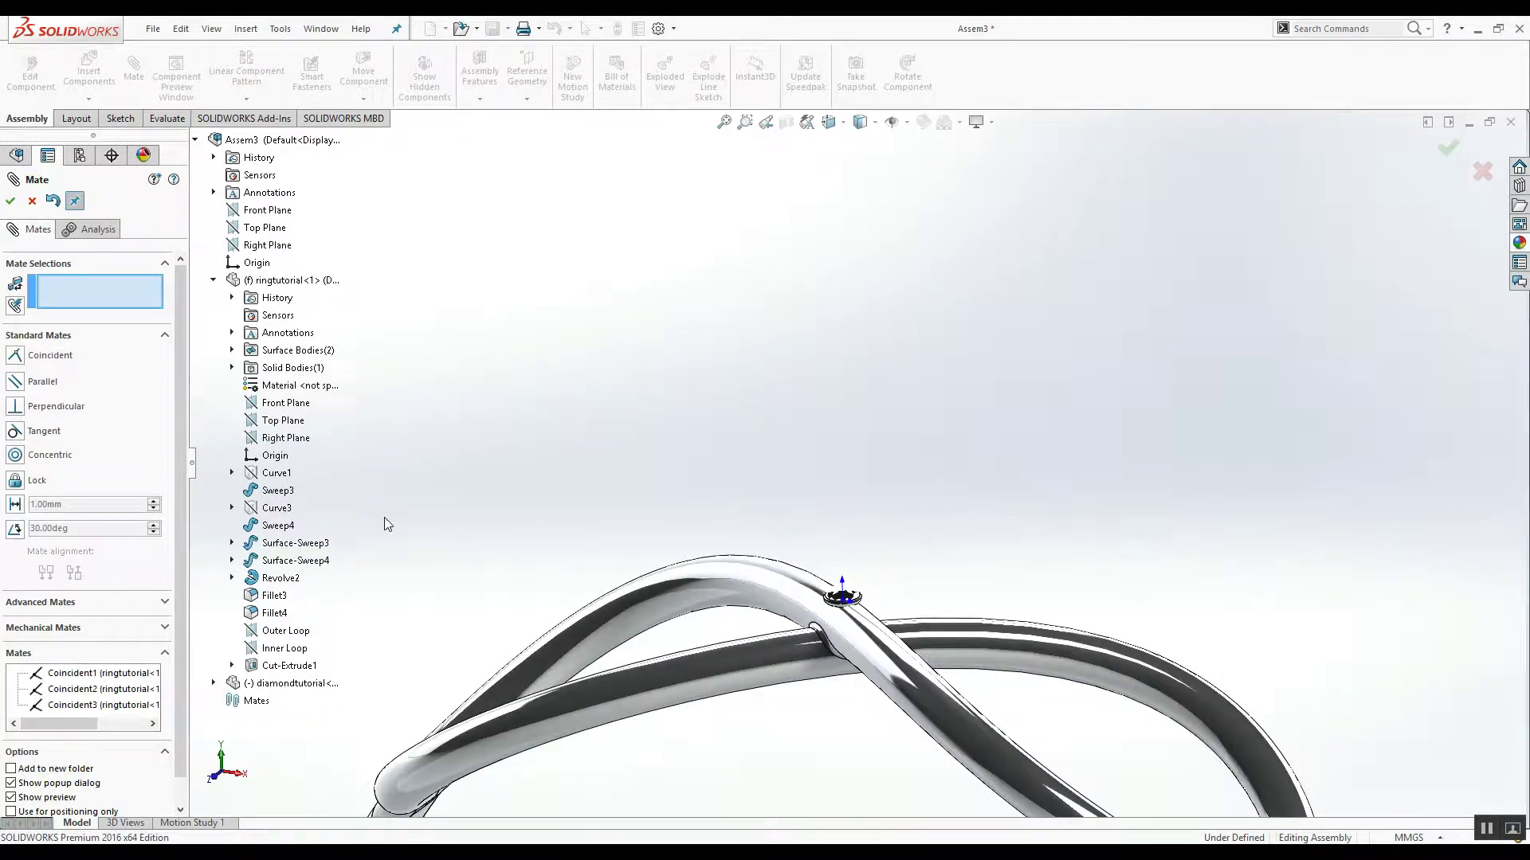
left_click(9, 203)
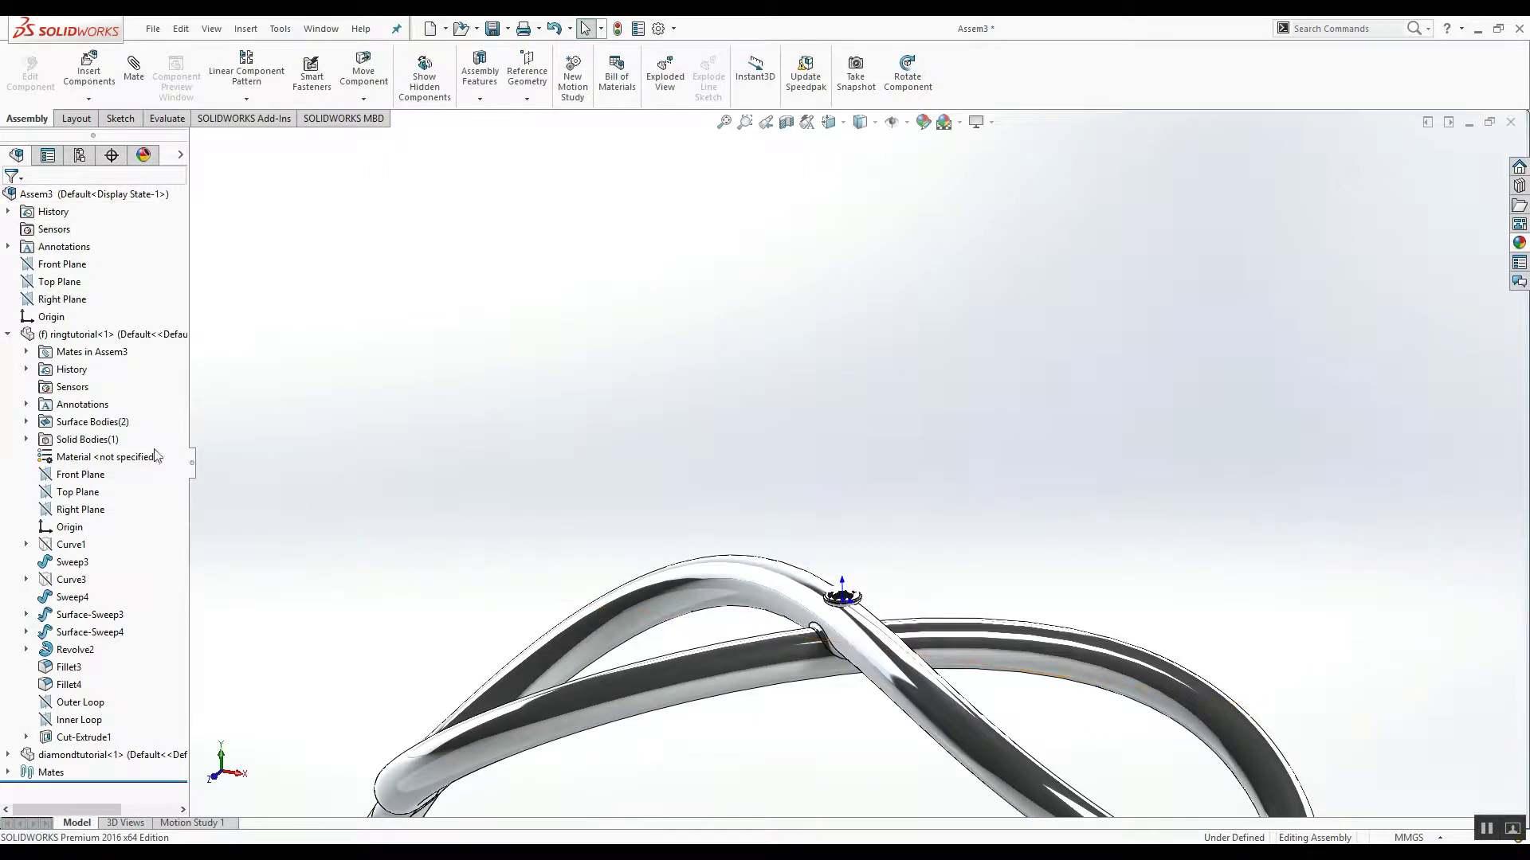
Show the 3DSketch3 path under Surface-Sweep3 and list the component pattern types.
left_click(26, 615)
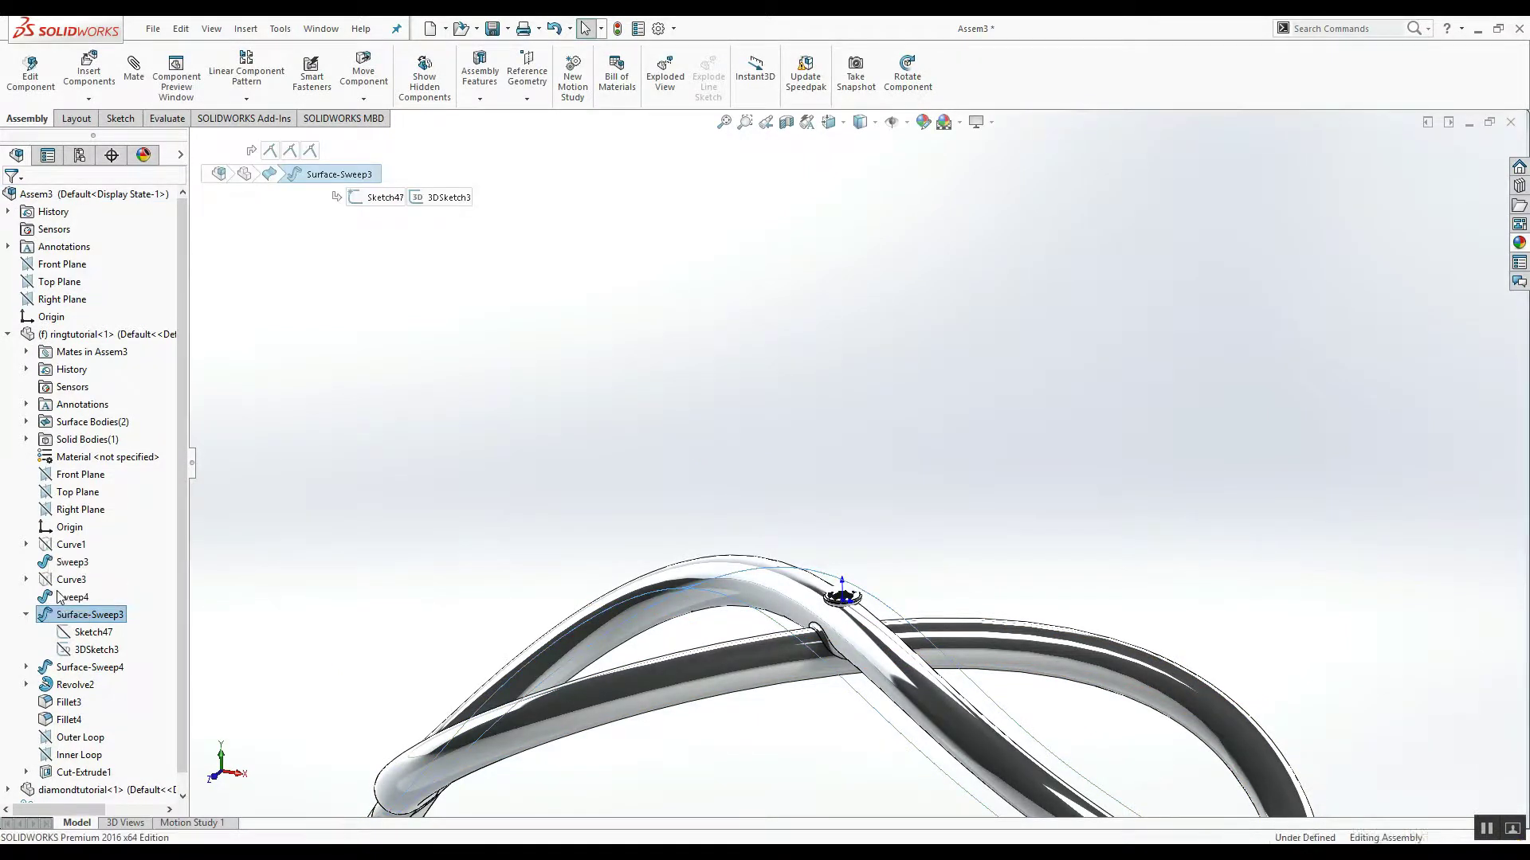
left_click(60, 594)
left_click(84, 649)
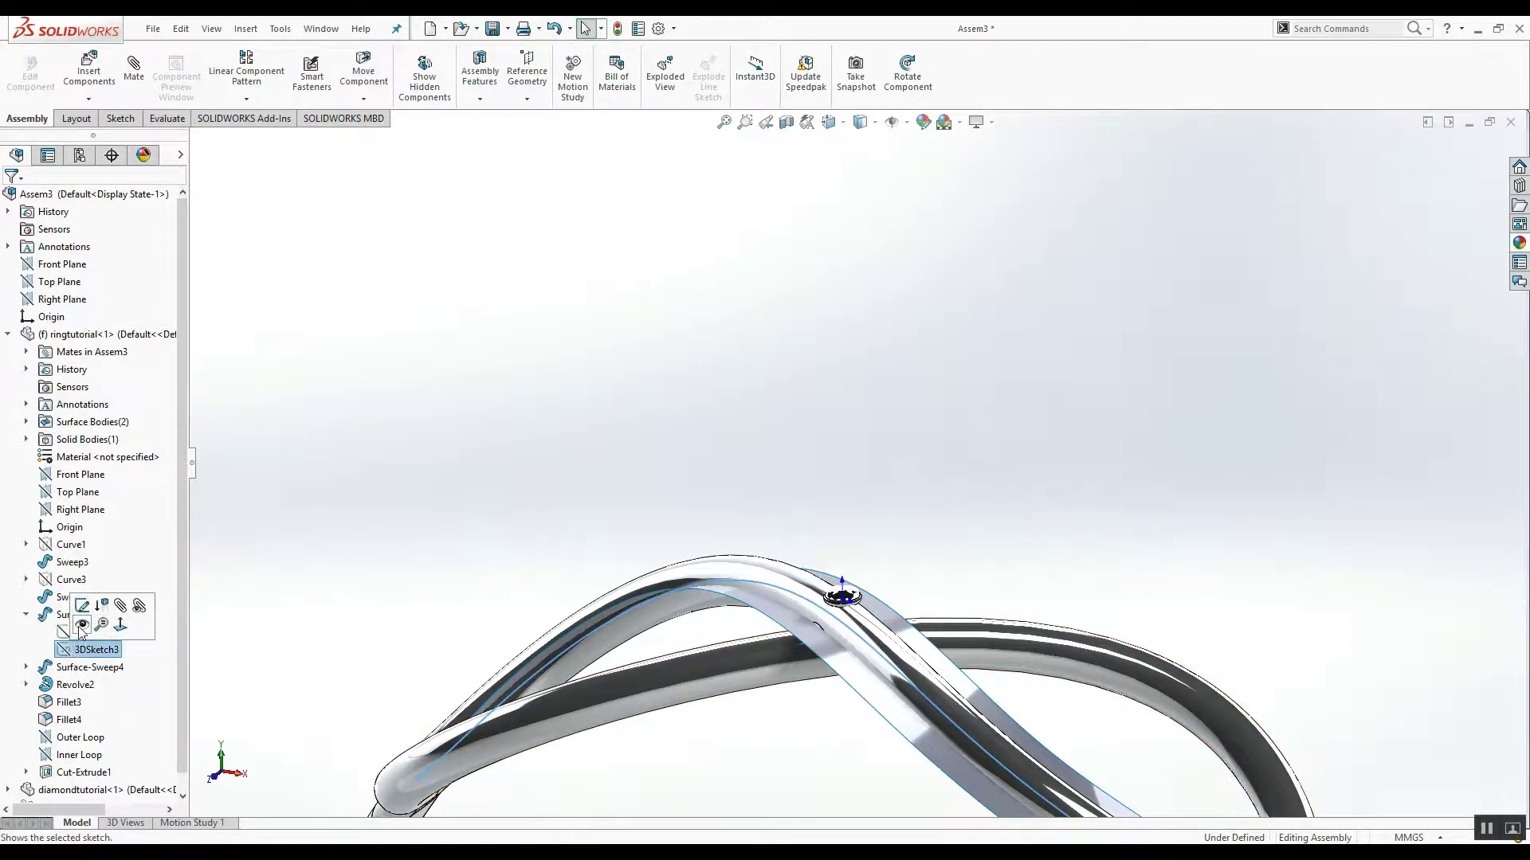
left_click(82, 626)
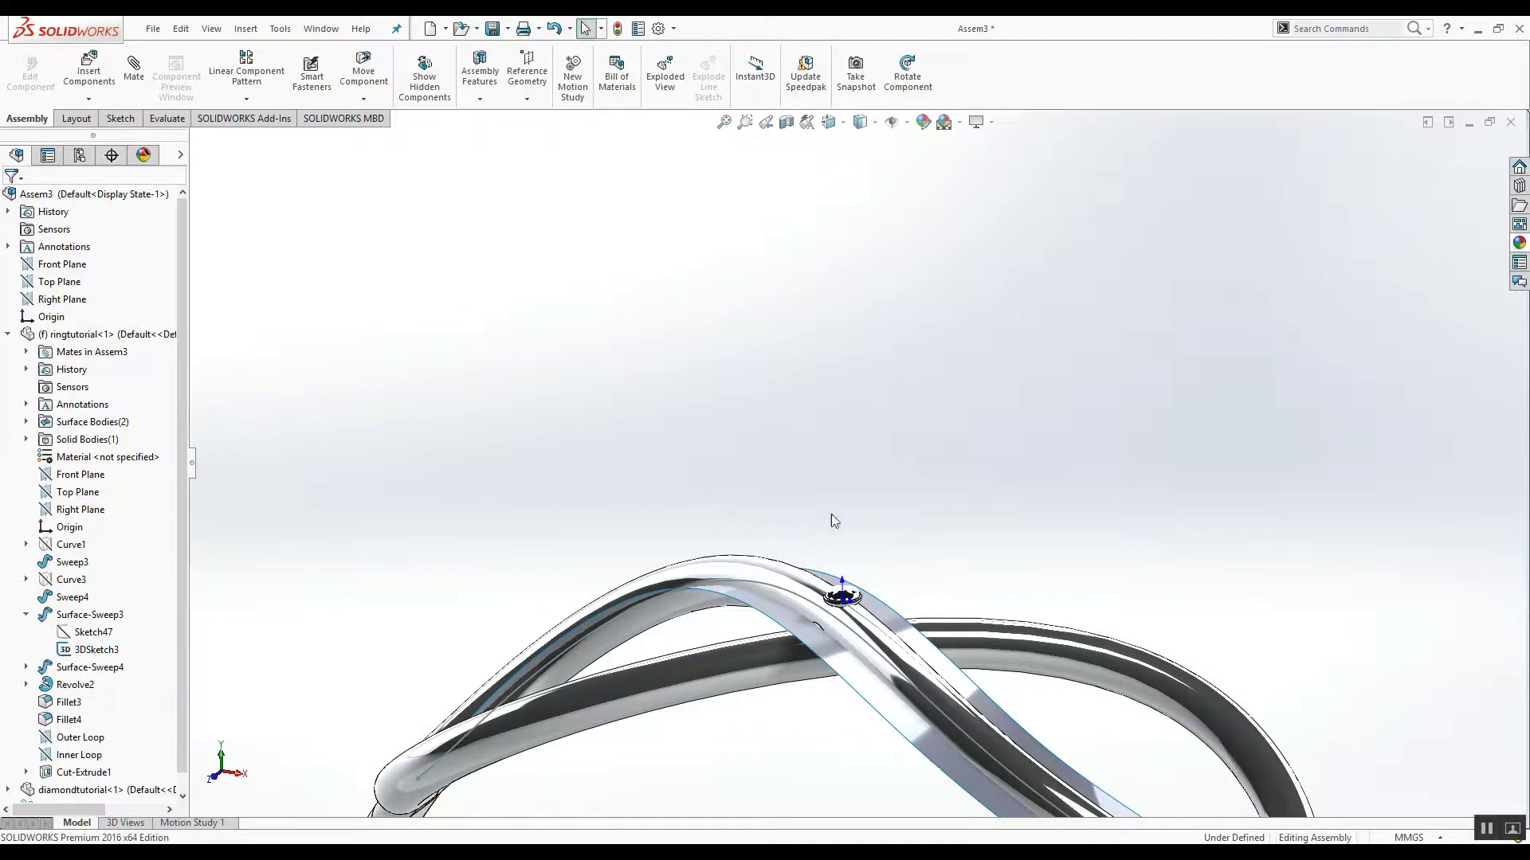
middle_click_drag(828, 504, 1012, 523)
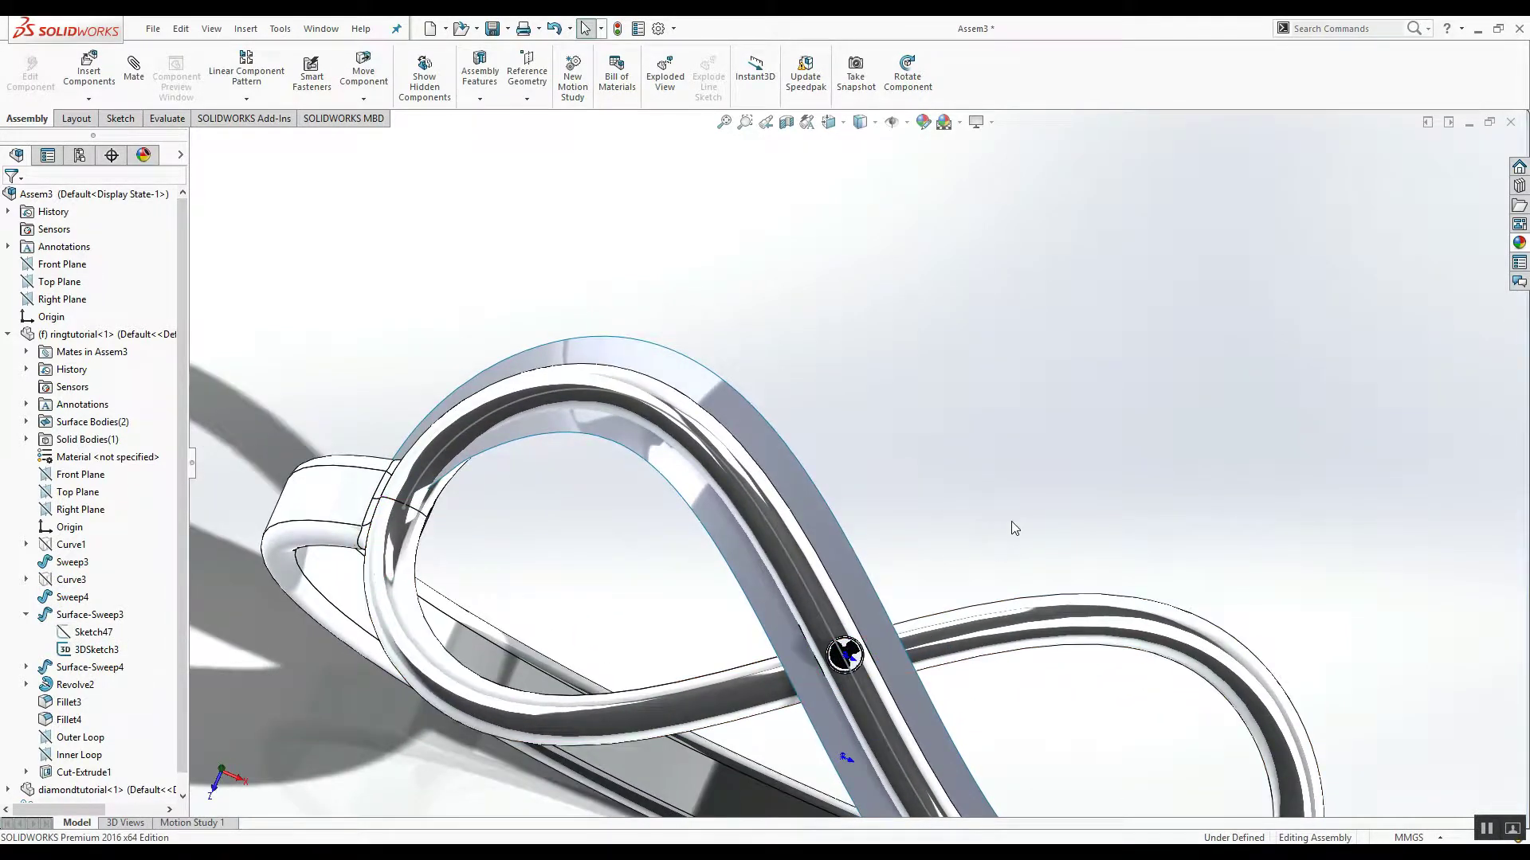
left_click(246, 98)
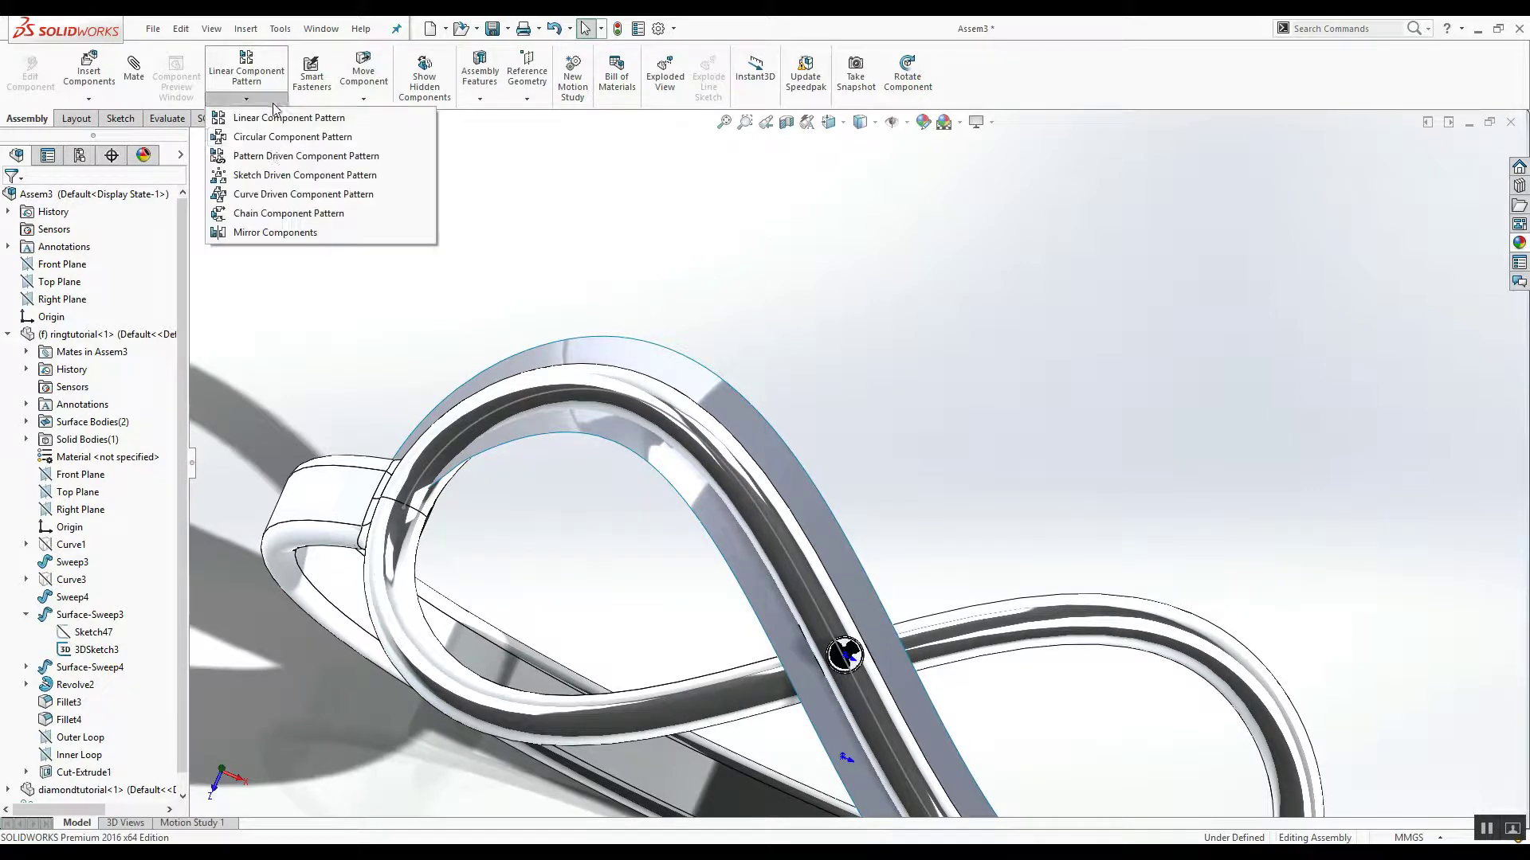
Set up a Curve Driven Pattern of the diamond along the outer loop, 20 instances 7.50 mm apart.
left_click(270, 196)
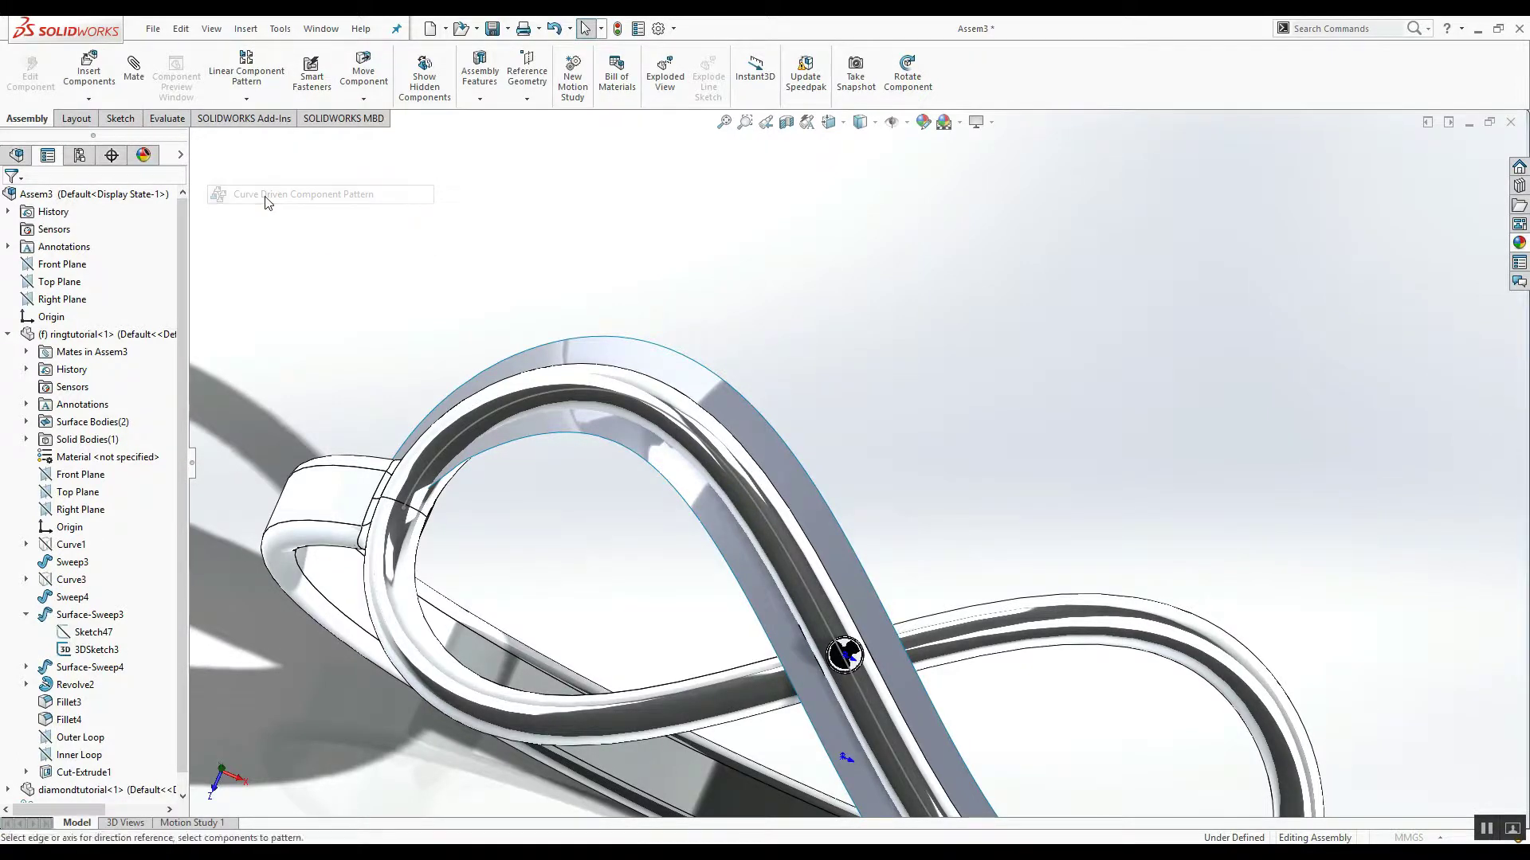
left_click(681, 425)
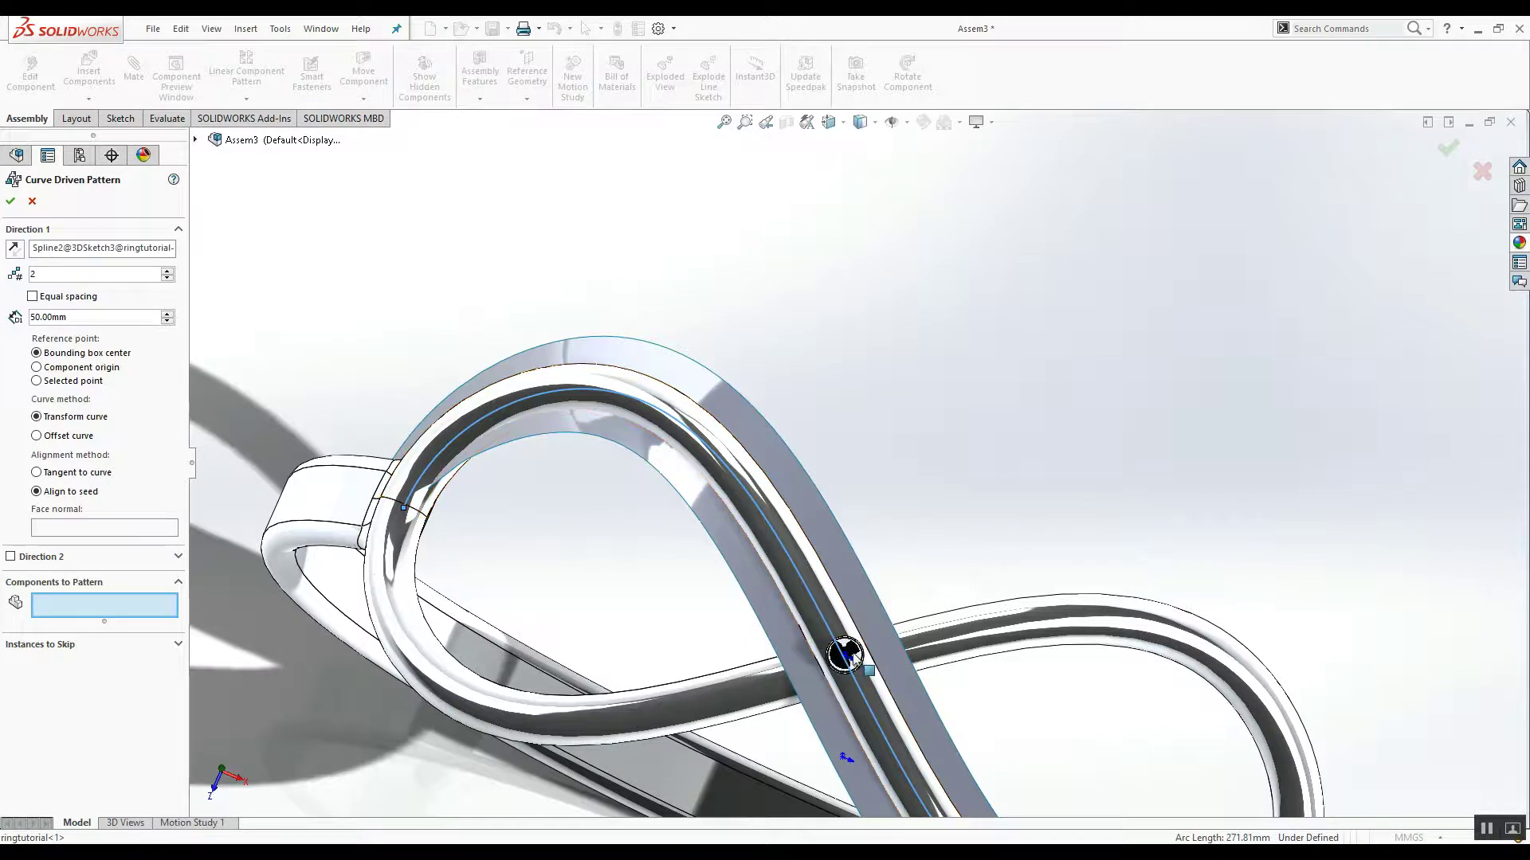
left_click(855, 657)
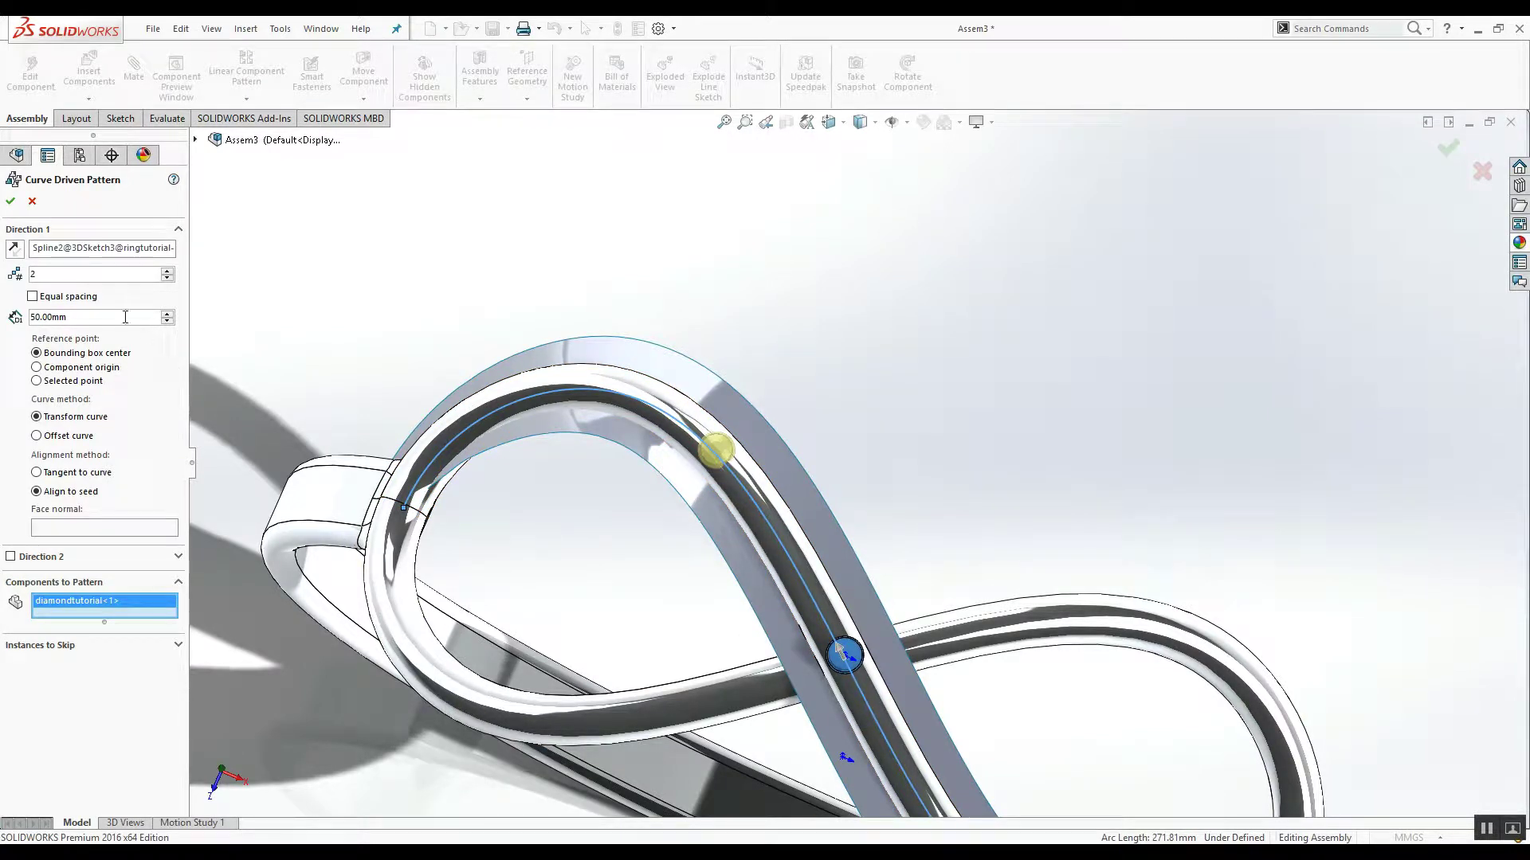
left_click(123, 273)
type("0")
double_click(72, 317)
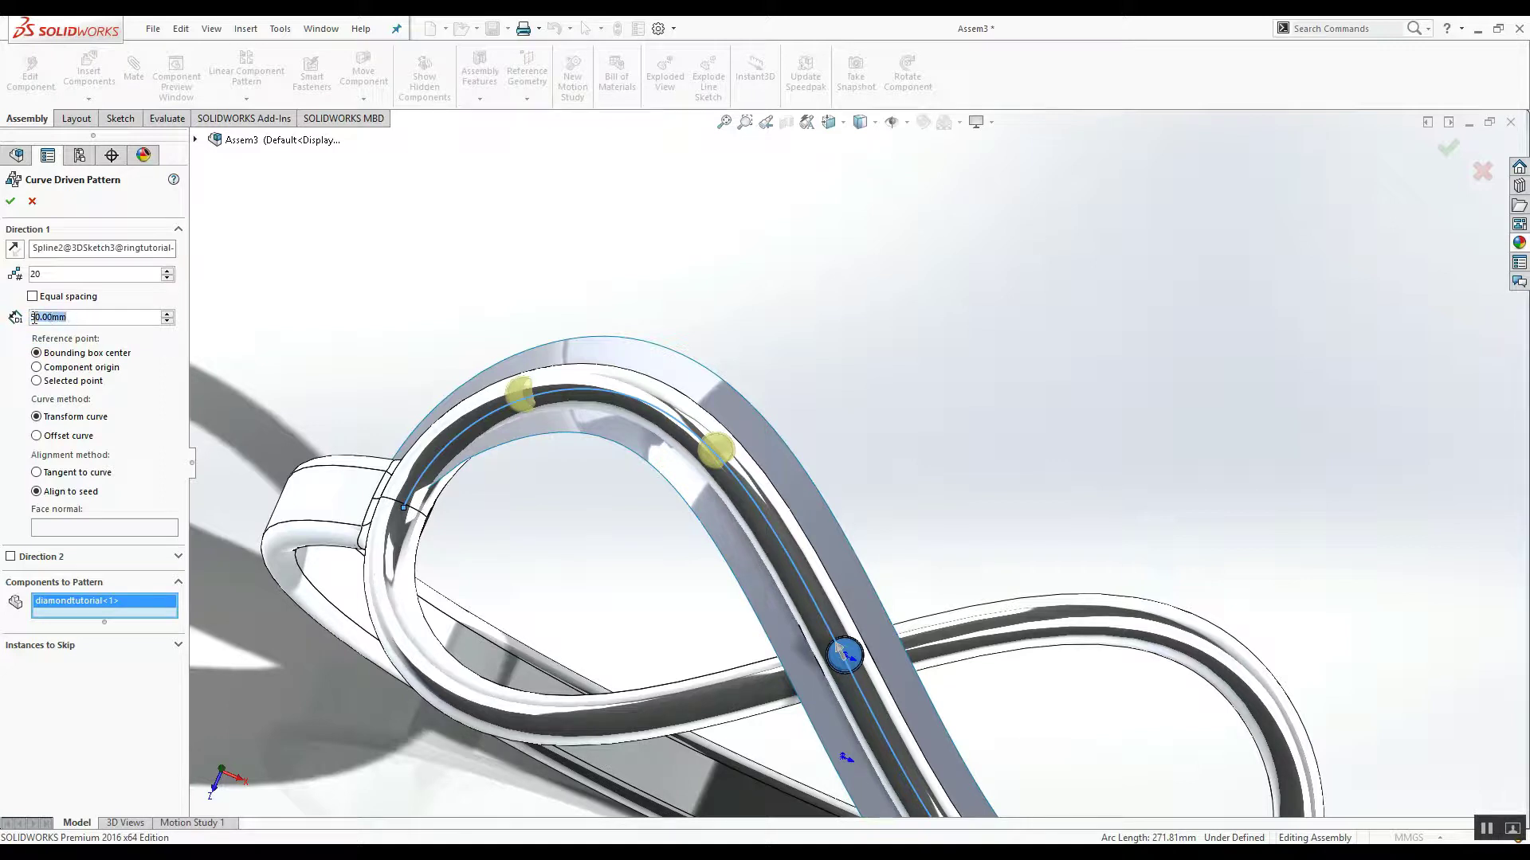
type("7.5")
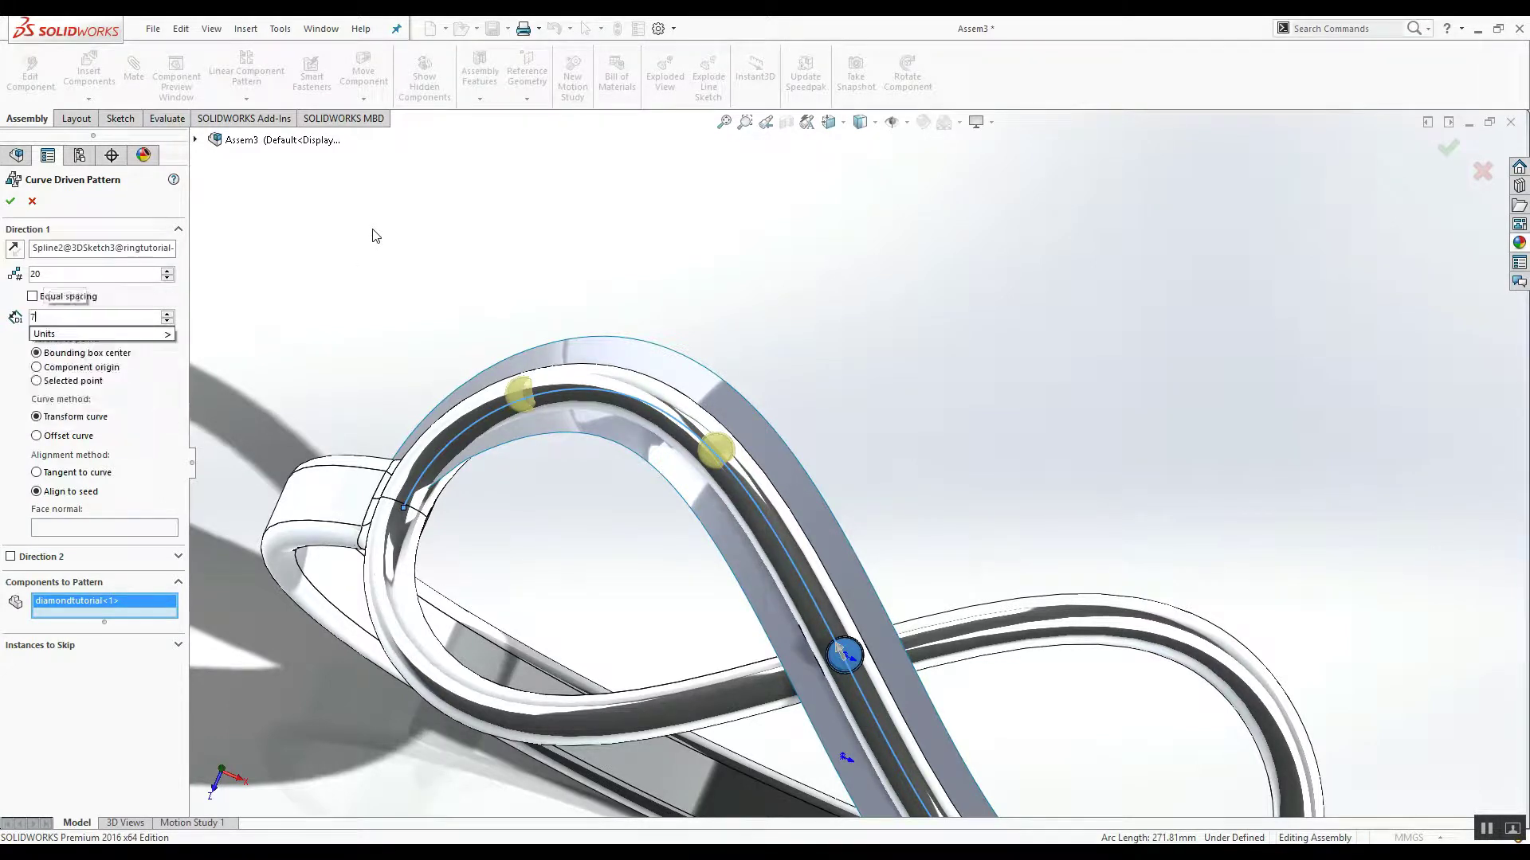
key("Return")
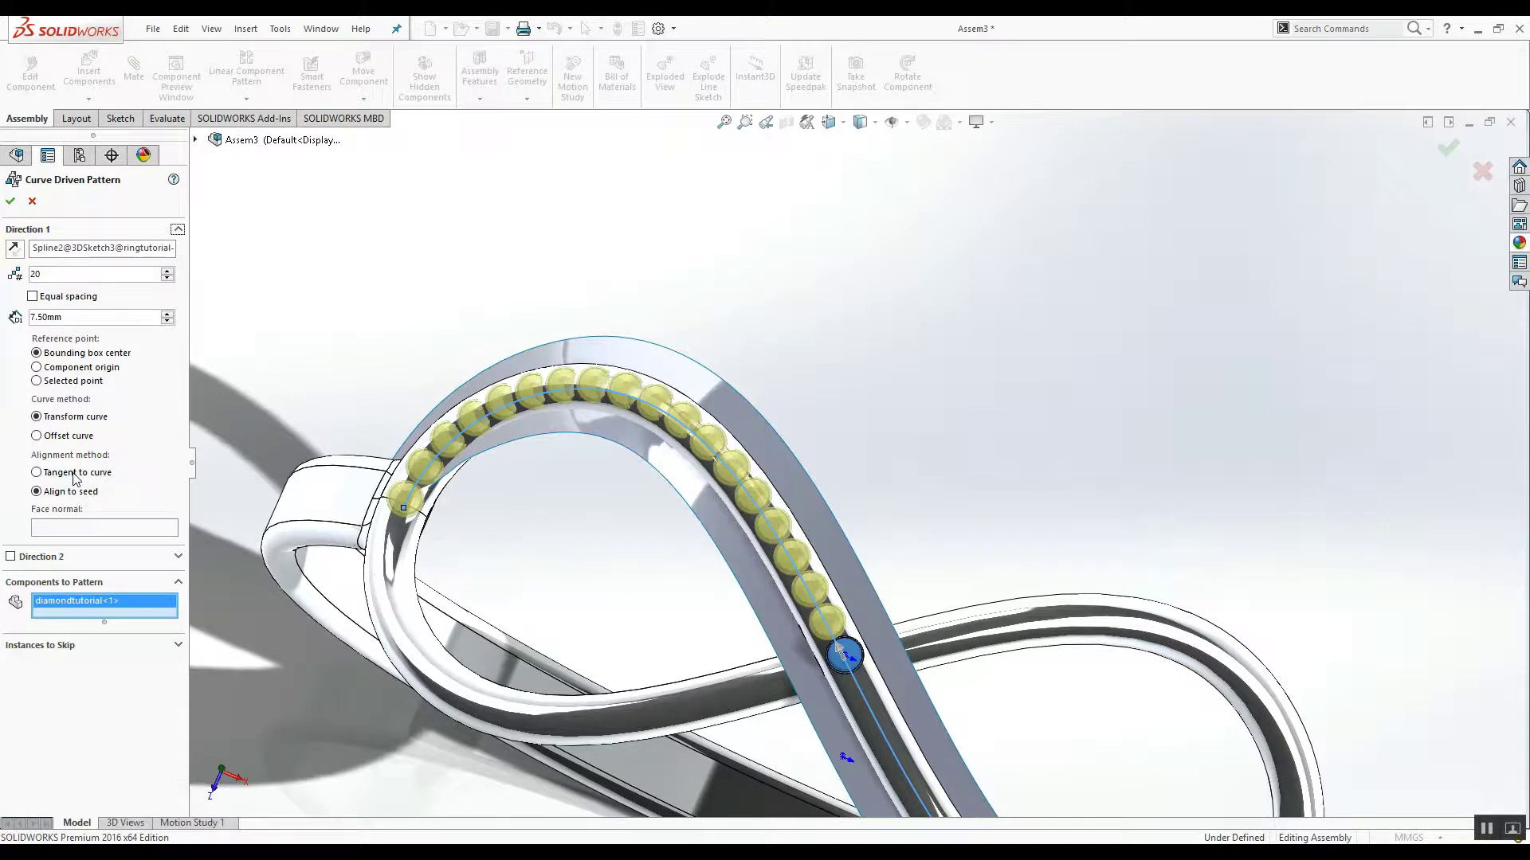
Make the diamonds tangent to the curve with the ring face as normal, and accept.
left_click(37, 472)
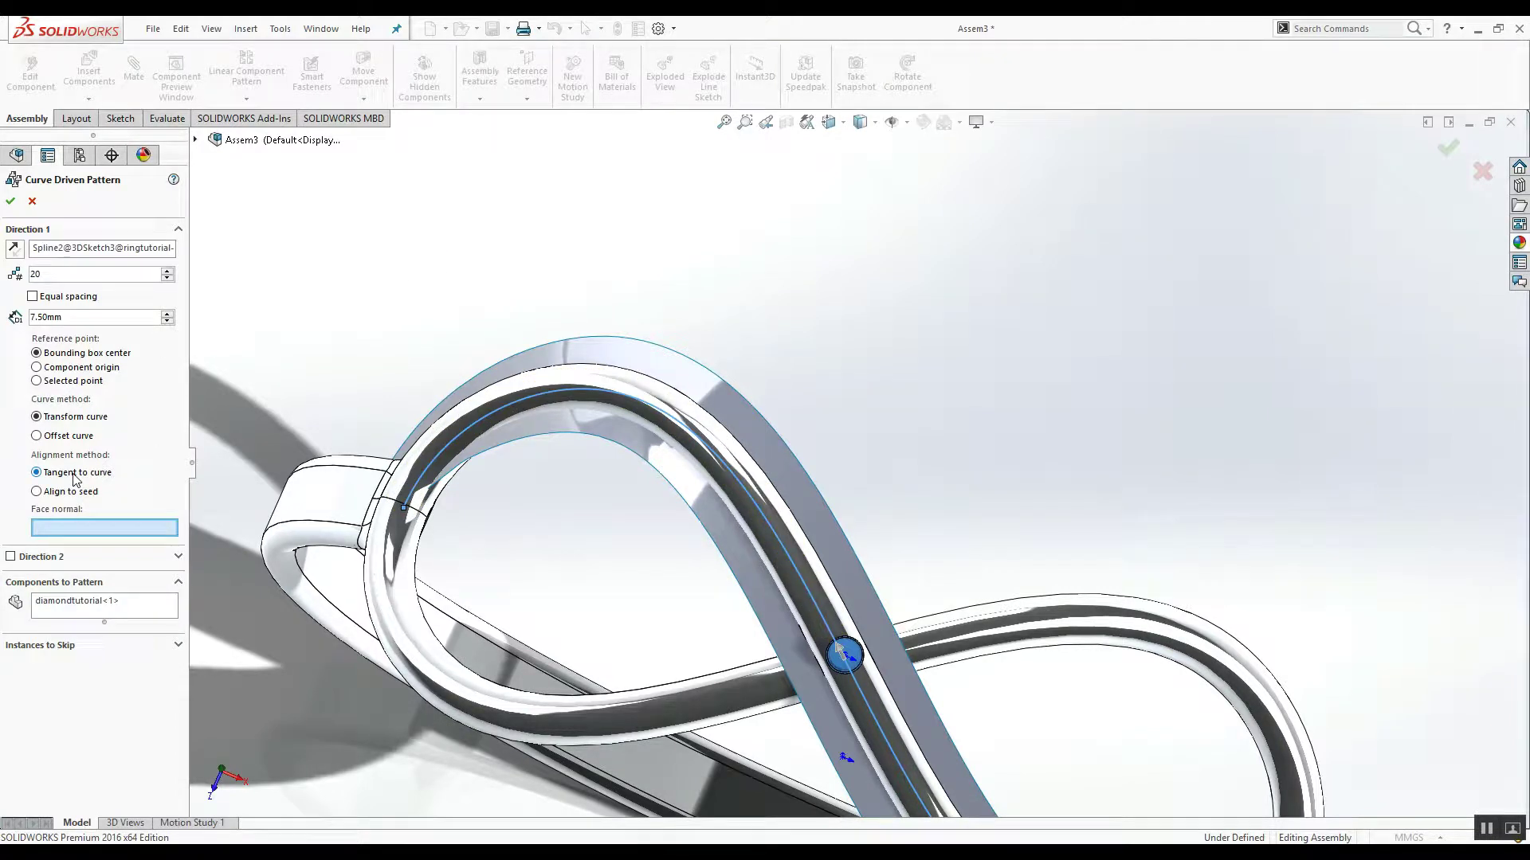
left_click(771, 450)
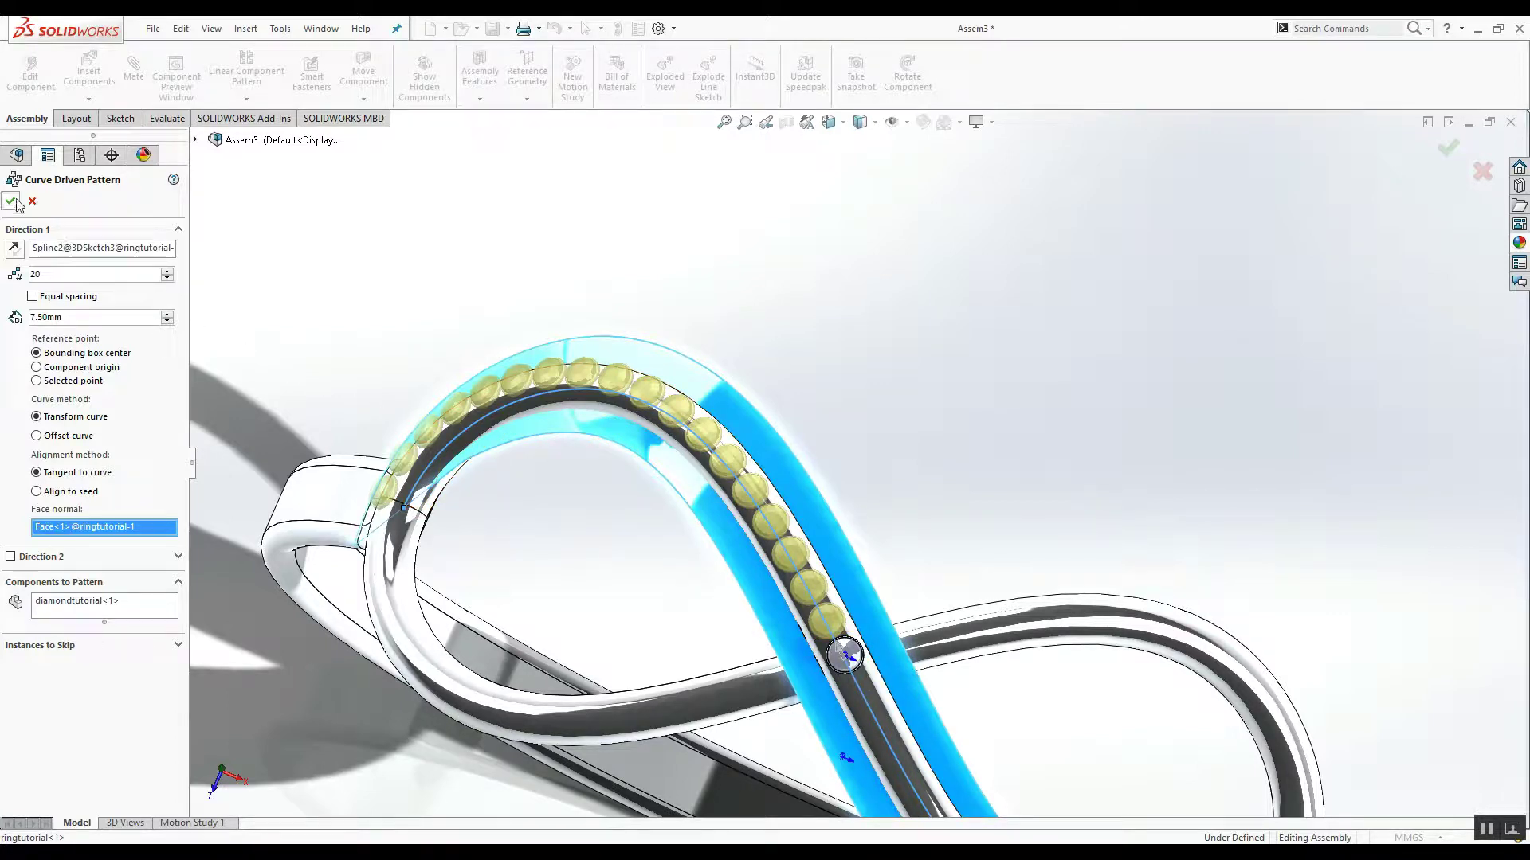
key("Return")
scroll(1000, 709, "up", 5)
Pattern the end diamond along the ring spline in reversed direction, tangent to the ring face.
left_click(246, 99)
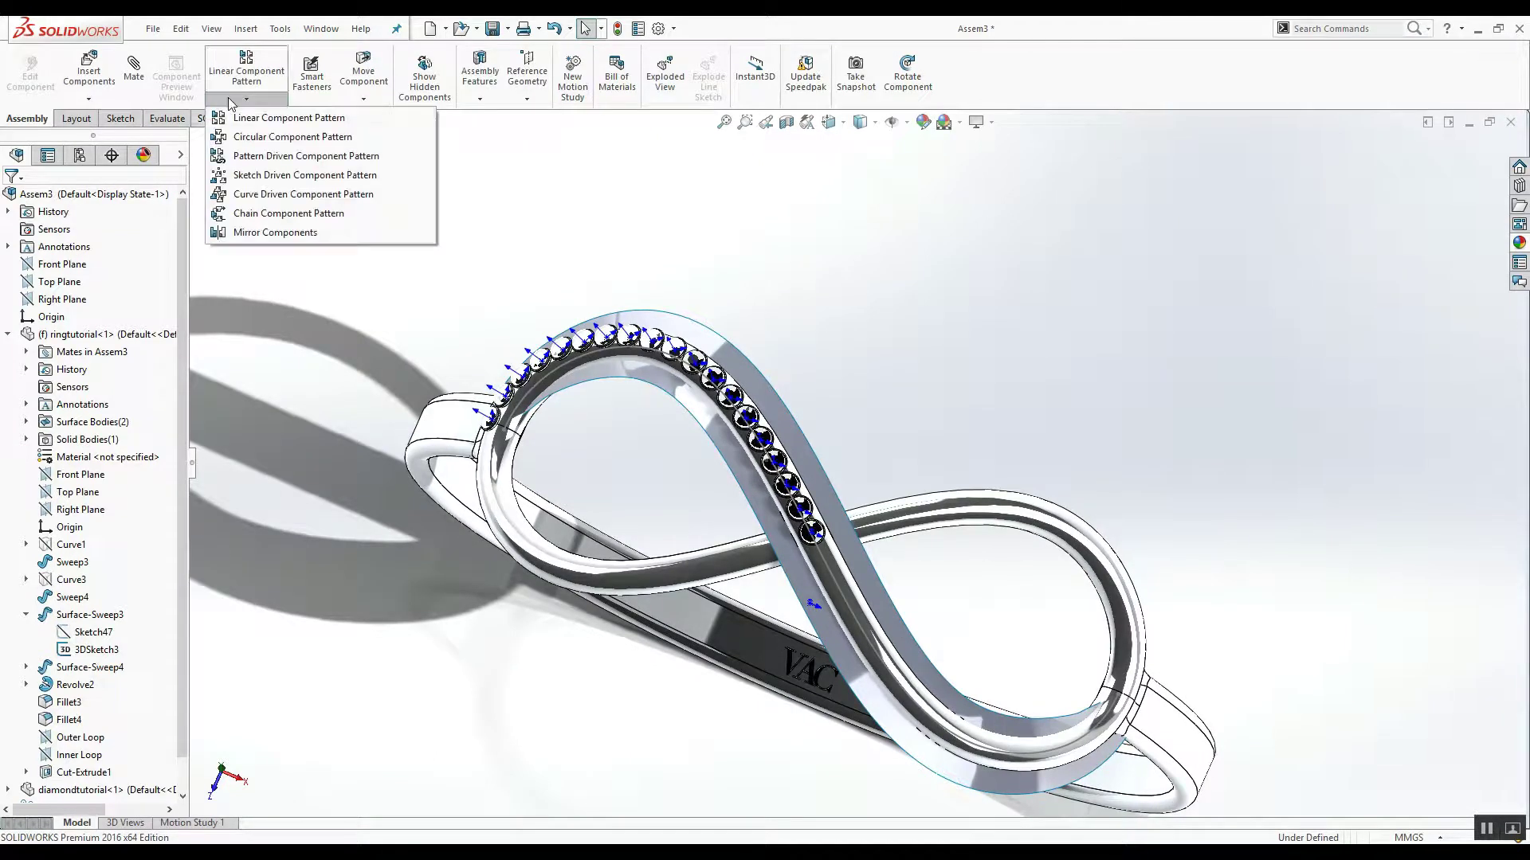
left_click(250, 196)
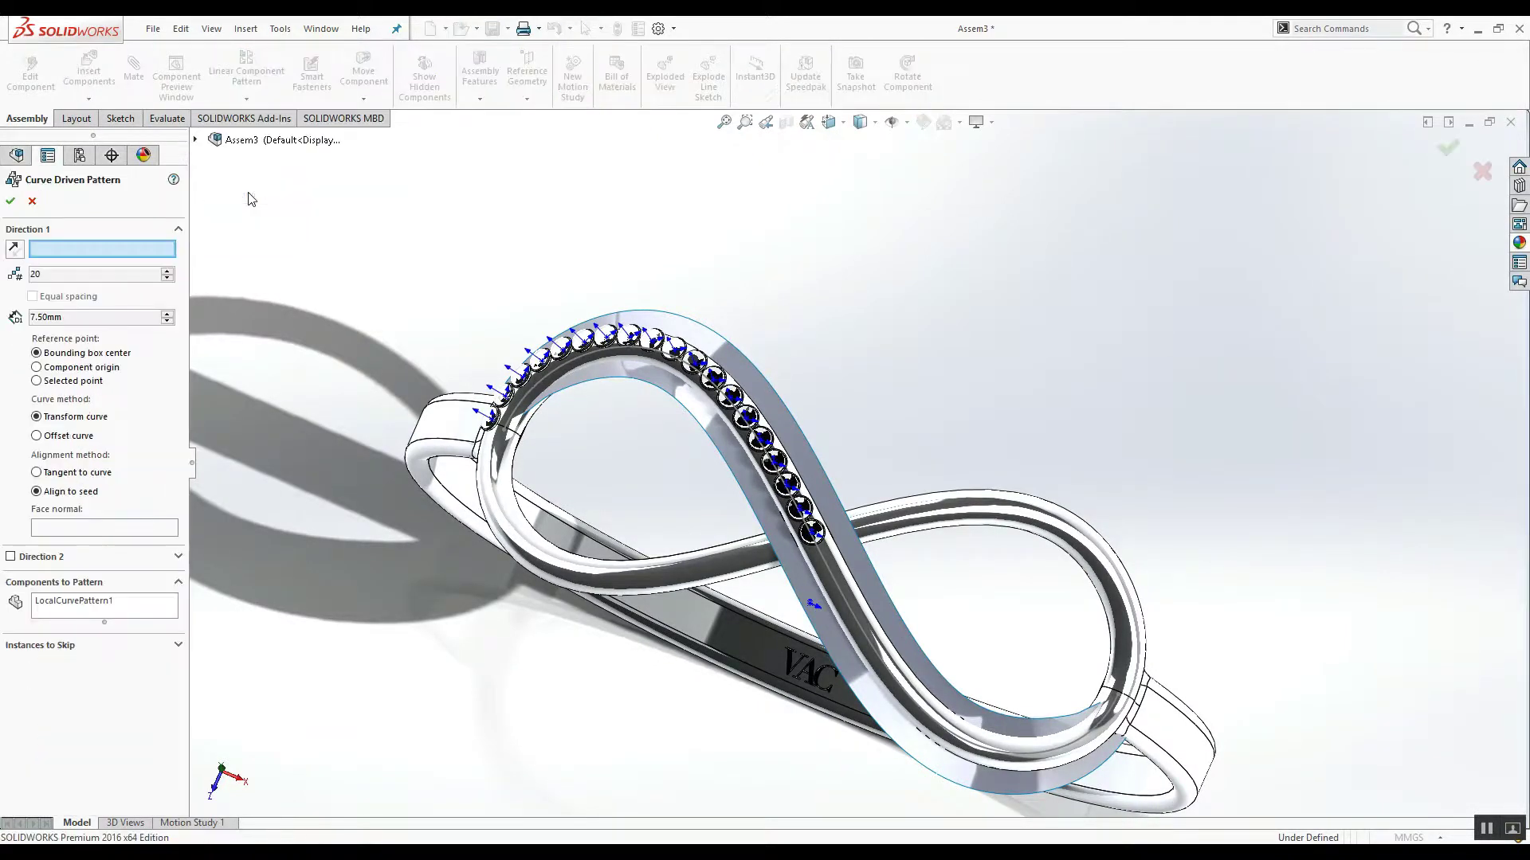
left_click(836, 581)
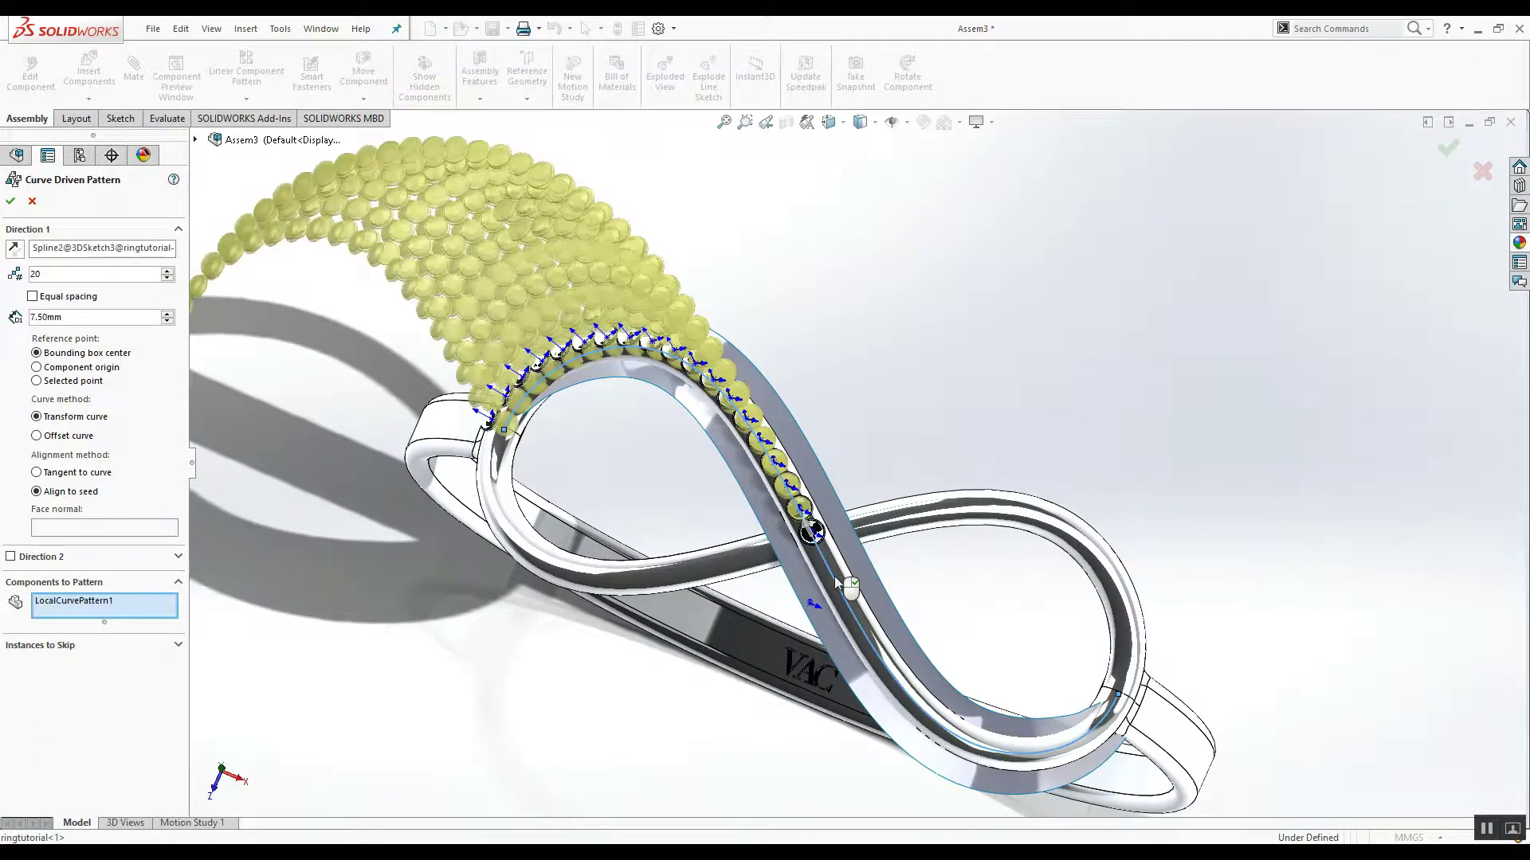
right_click(156, 619)
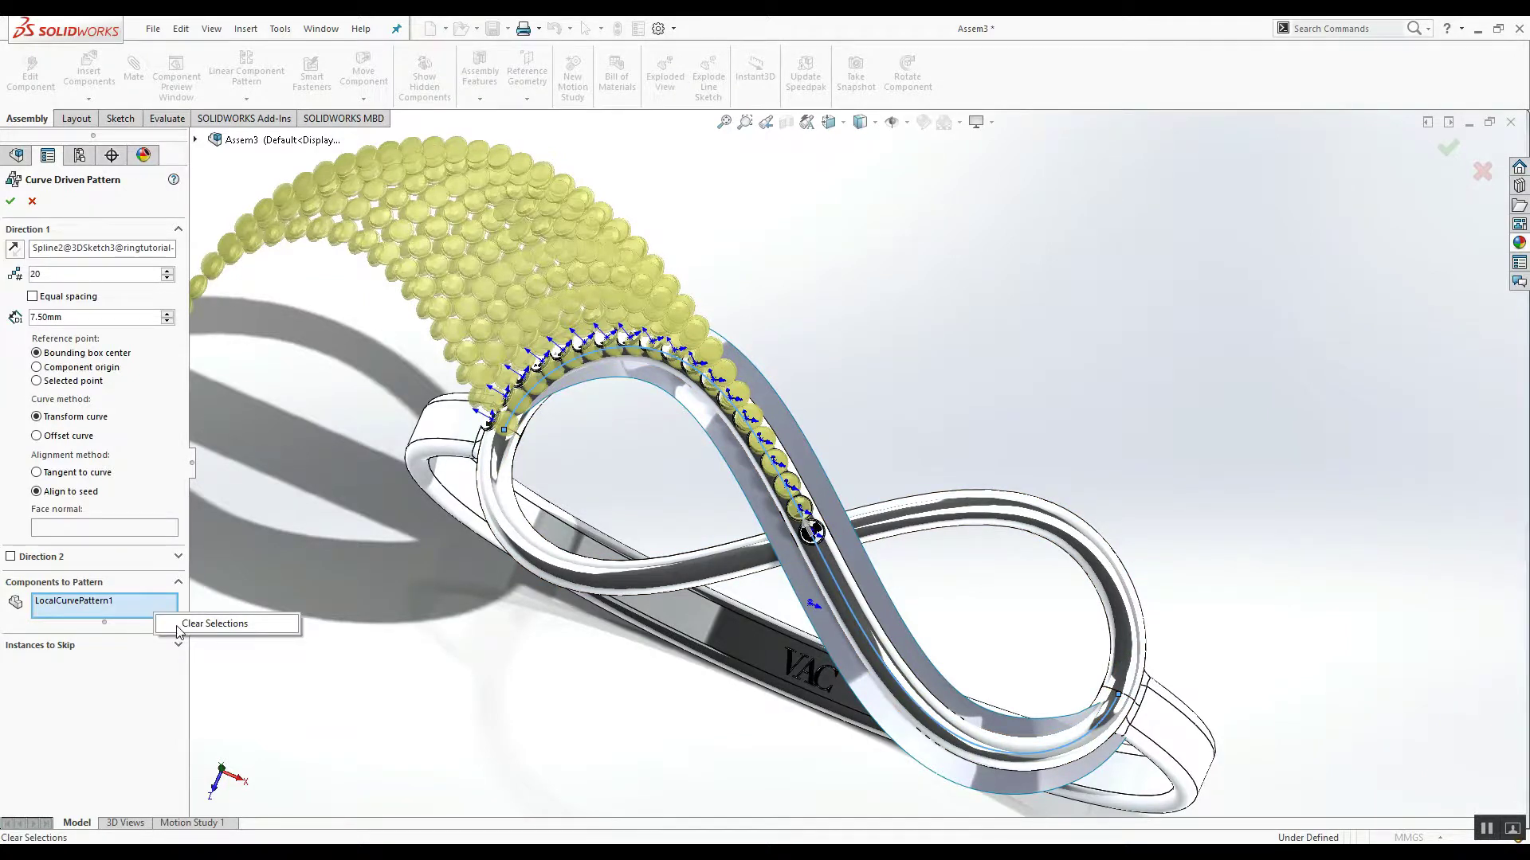
left_click(227, 624)
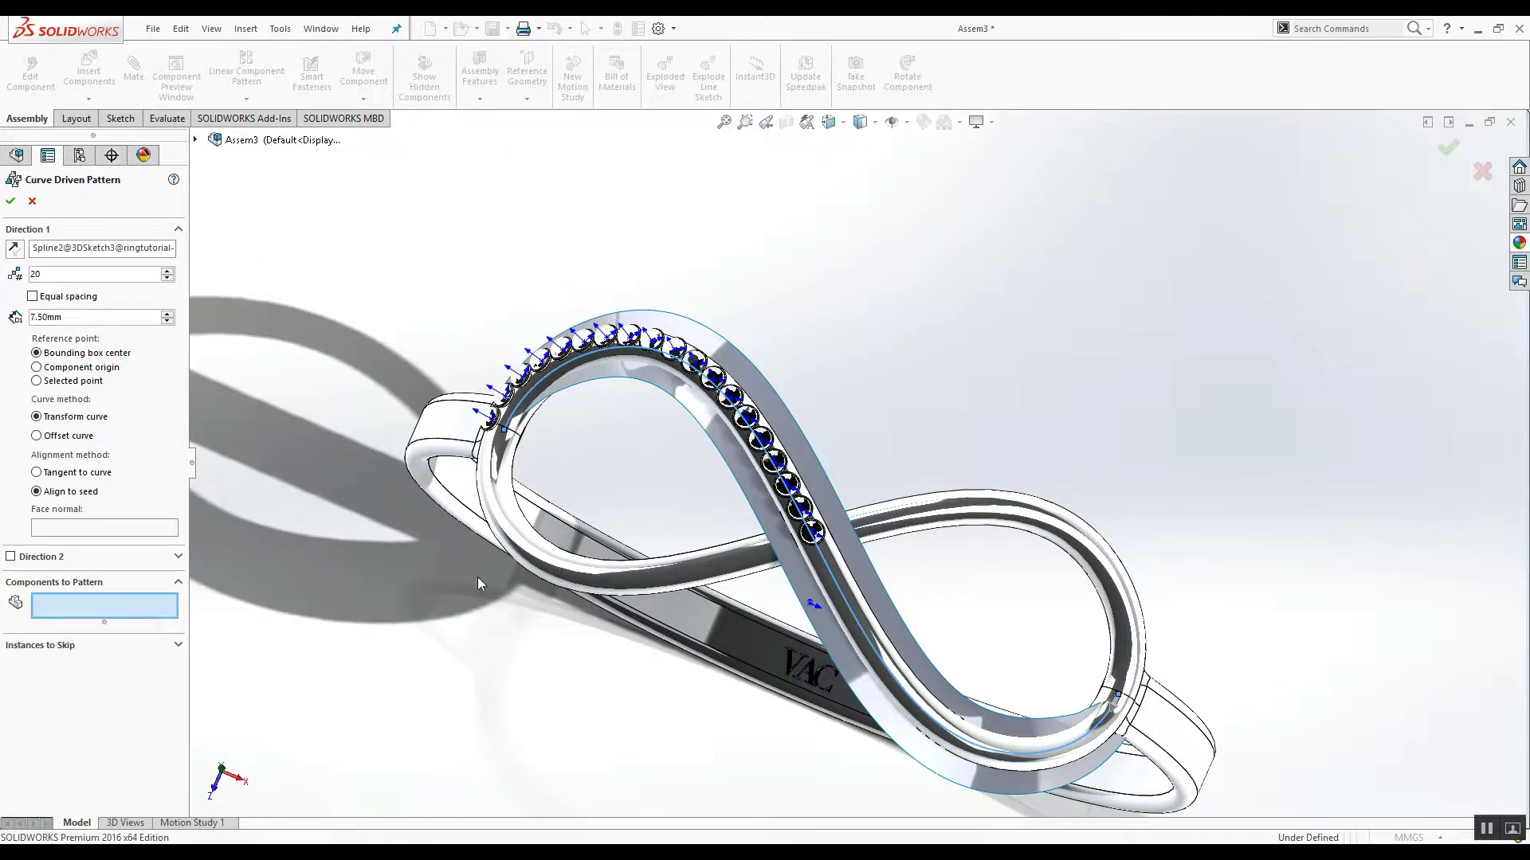
left_click(812, 532)
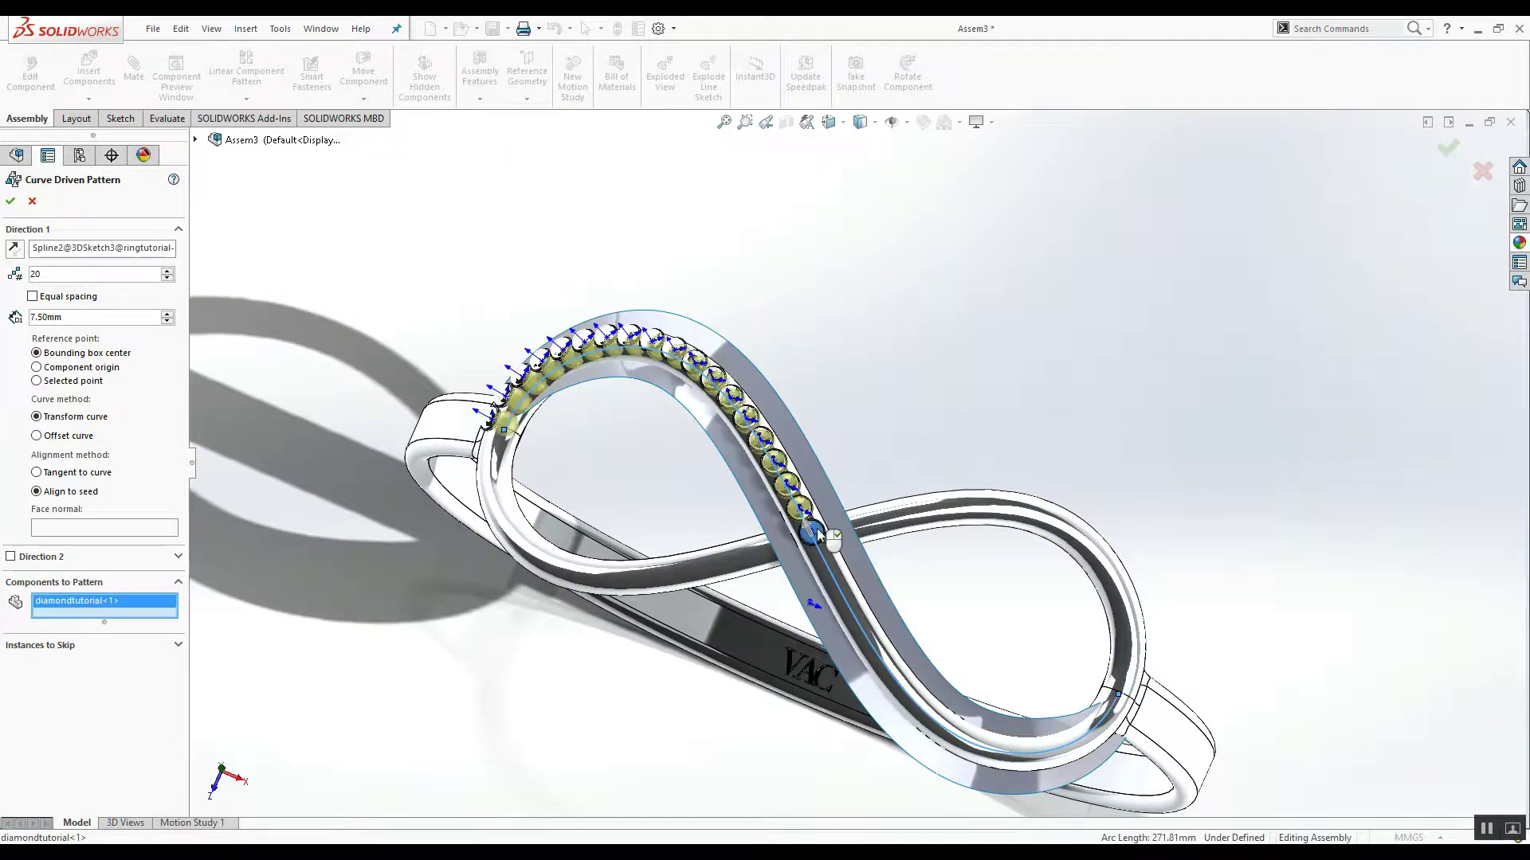
left_click(16, 257)
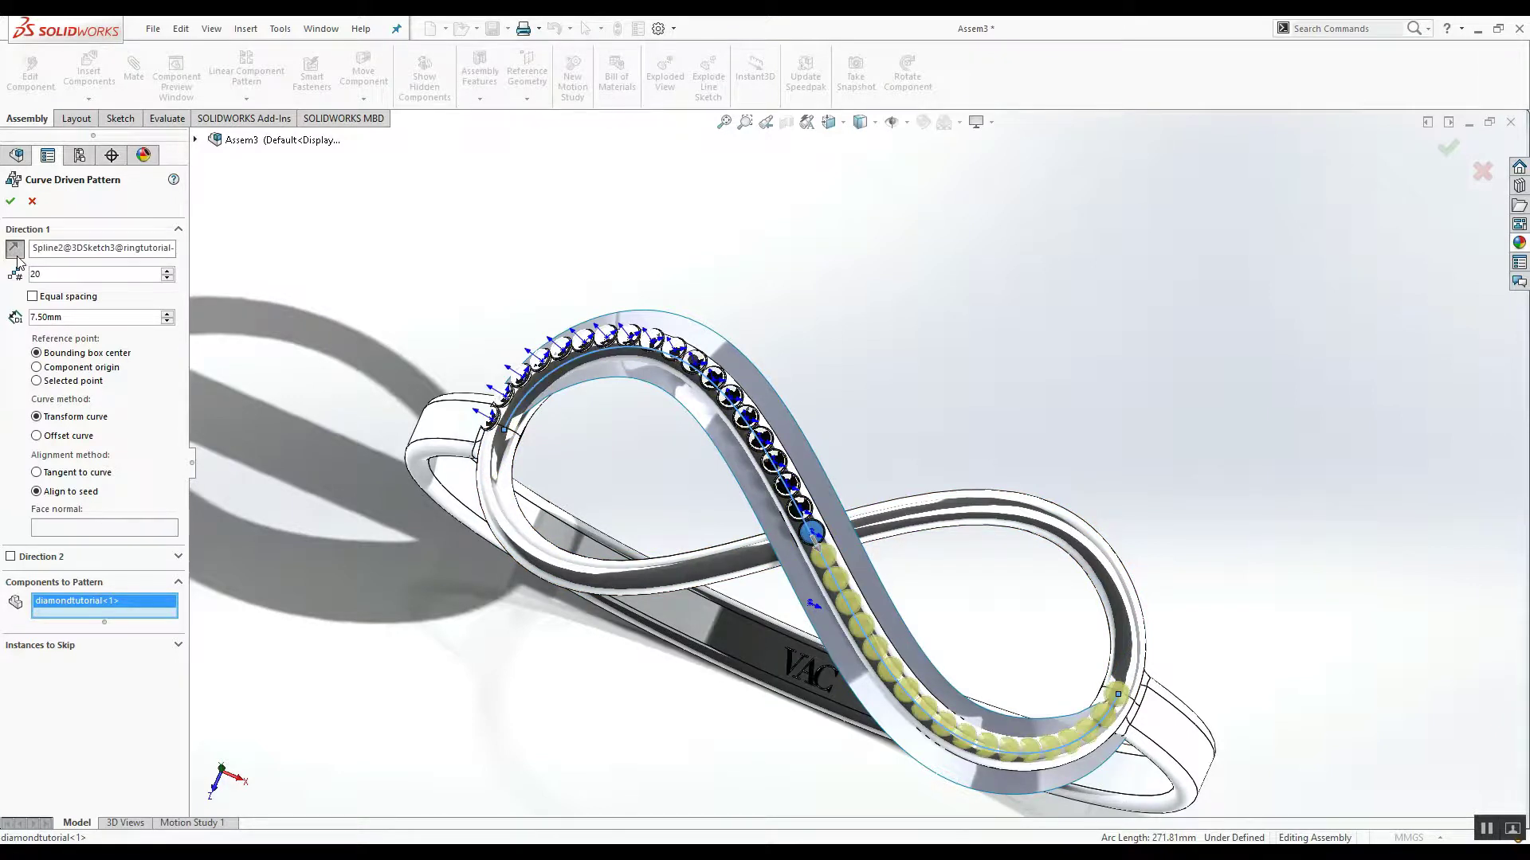
left_click(37, 473)
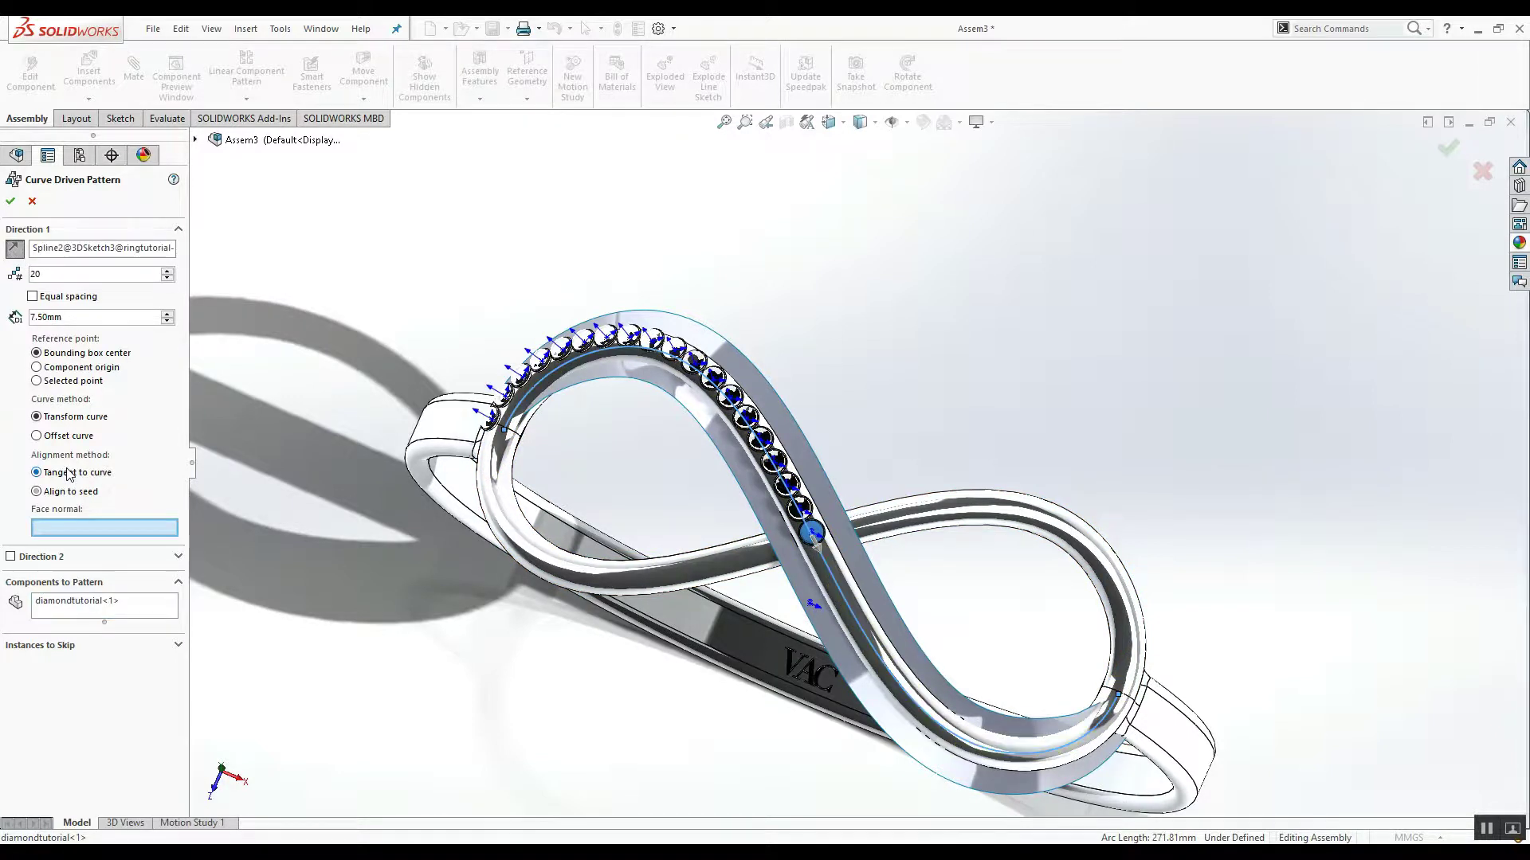
left_click(863, 555)
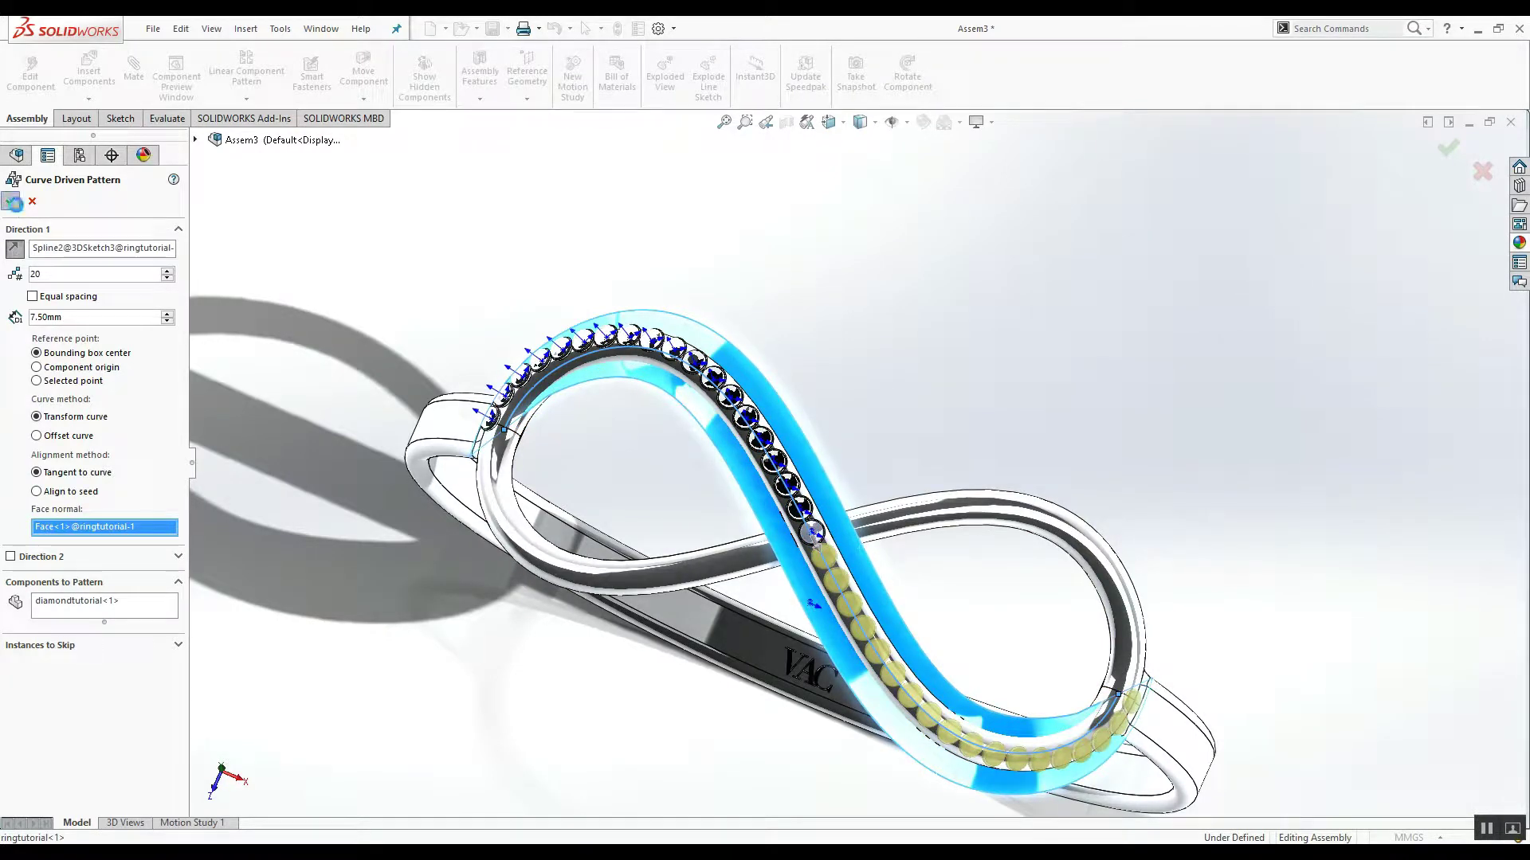
left_click(13, 202)
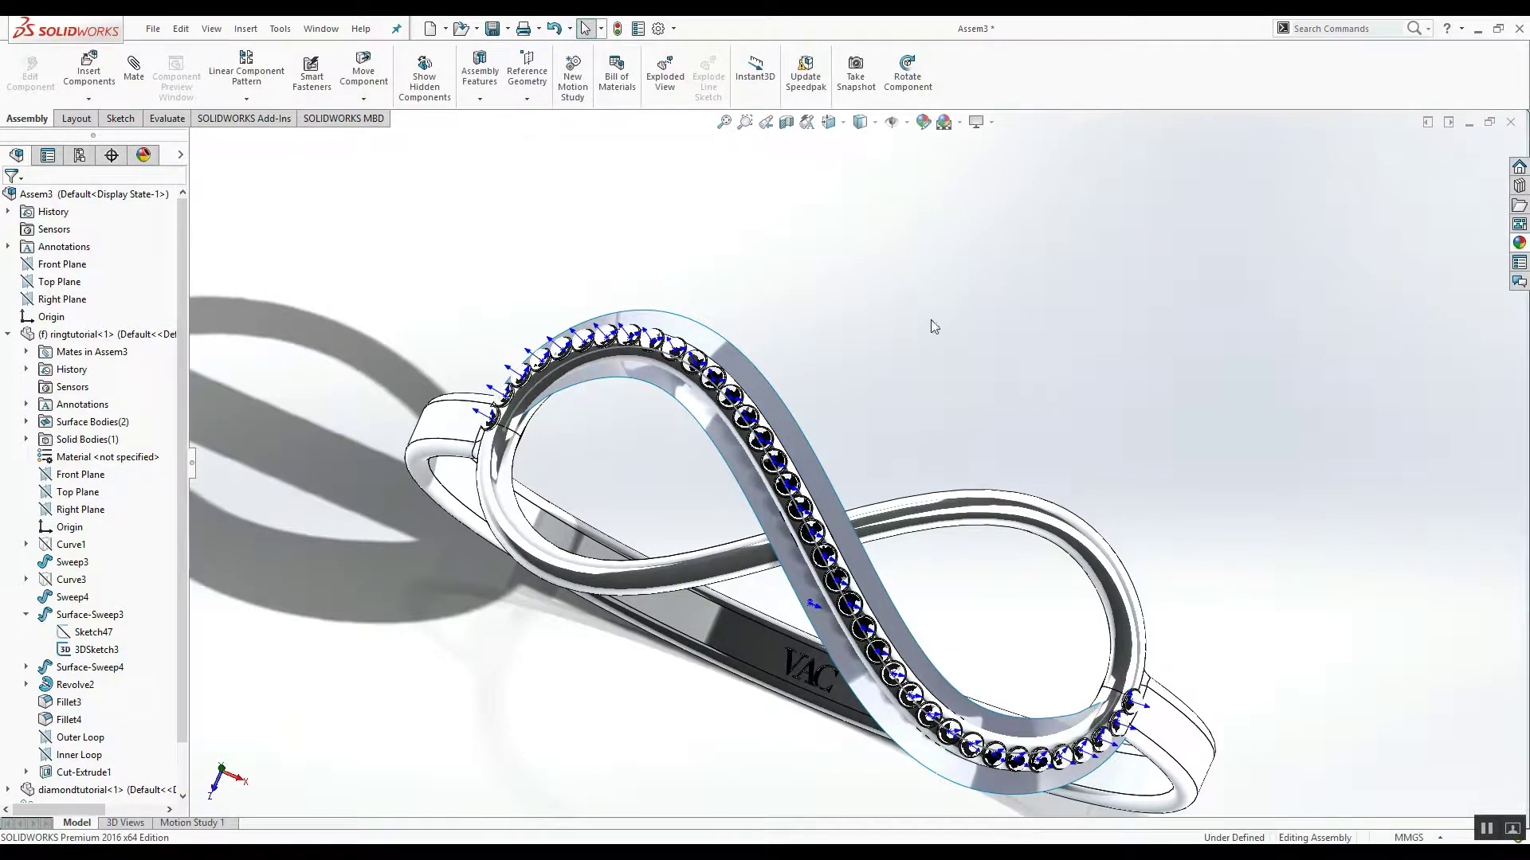
Hide the Surface-Sweep3 surface and keep the 3DSketch3 curve shown.
left_click(891, 121)
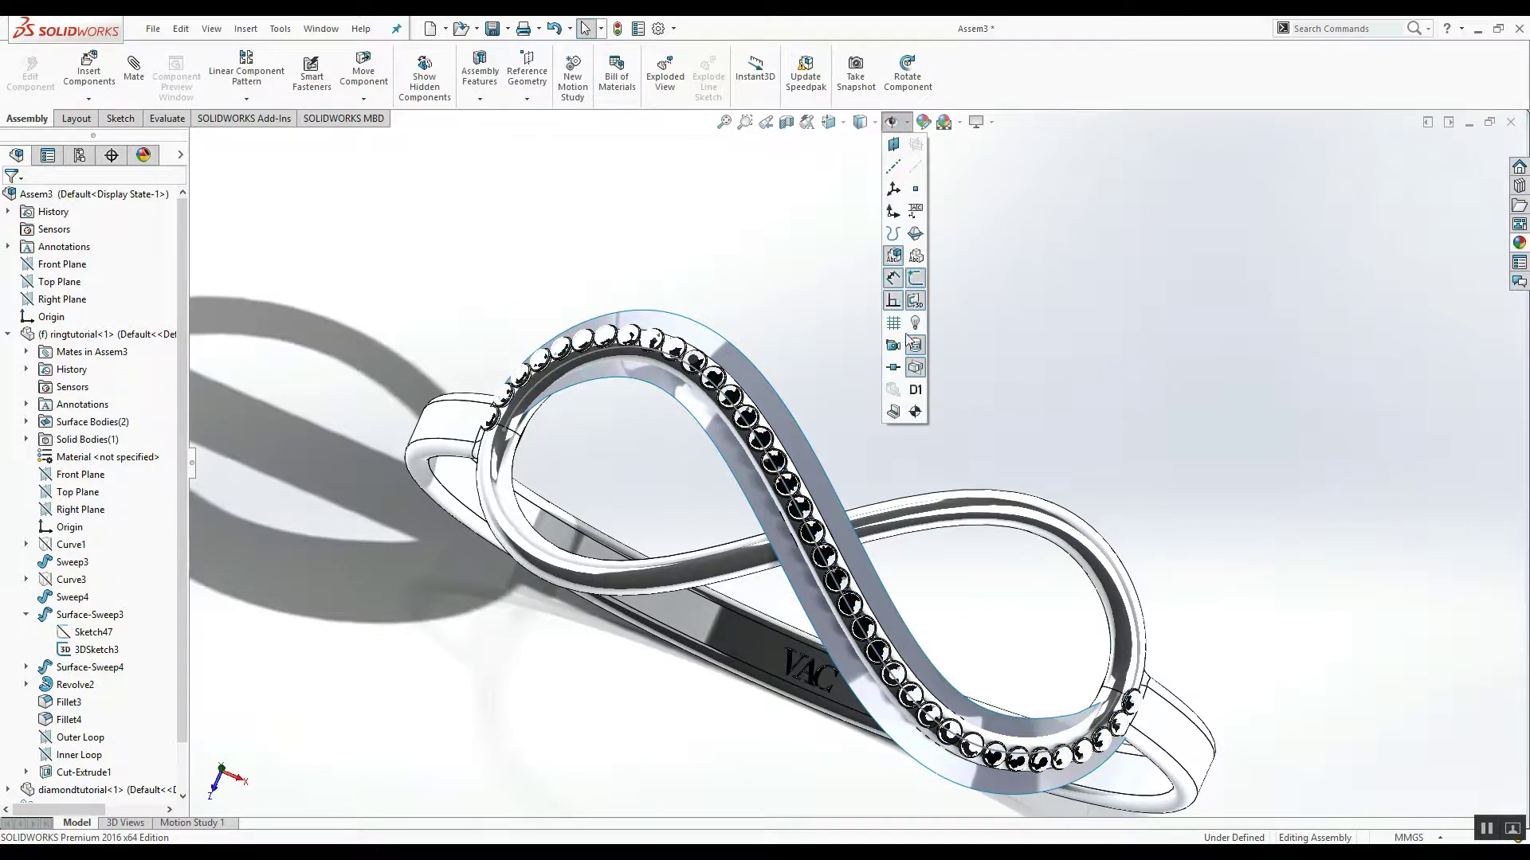
right_click(100, 613)
left_click(115, 581)
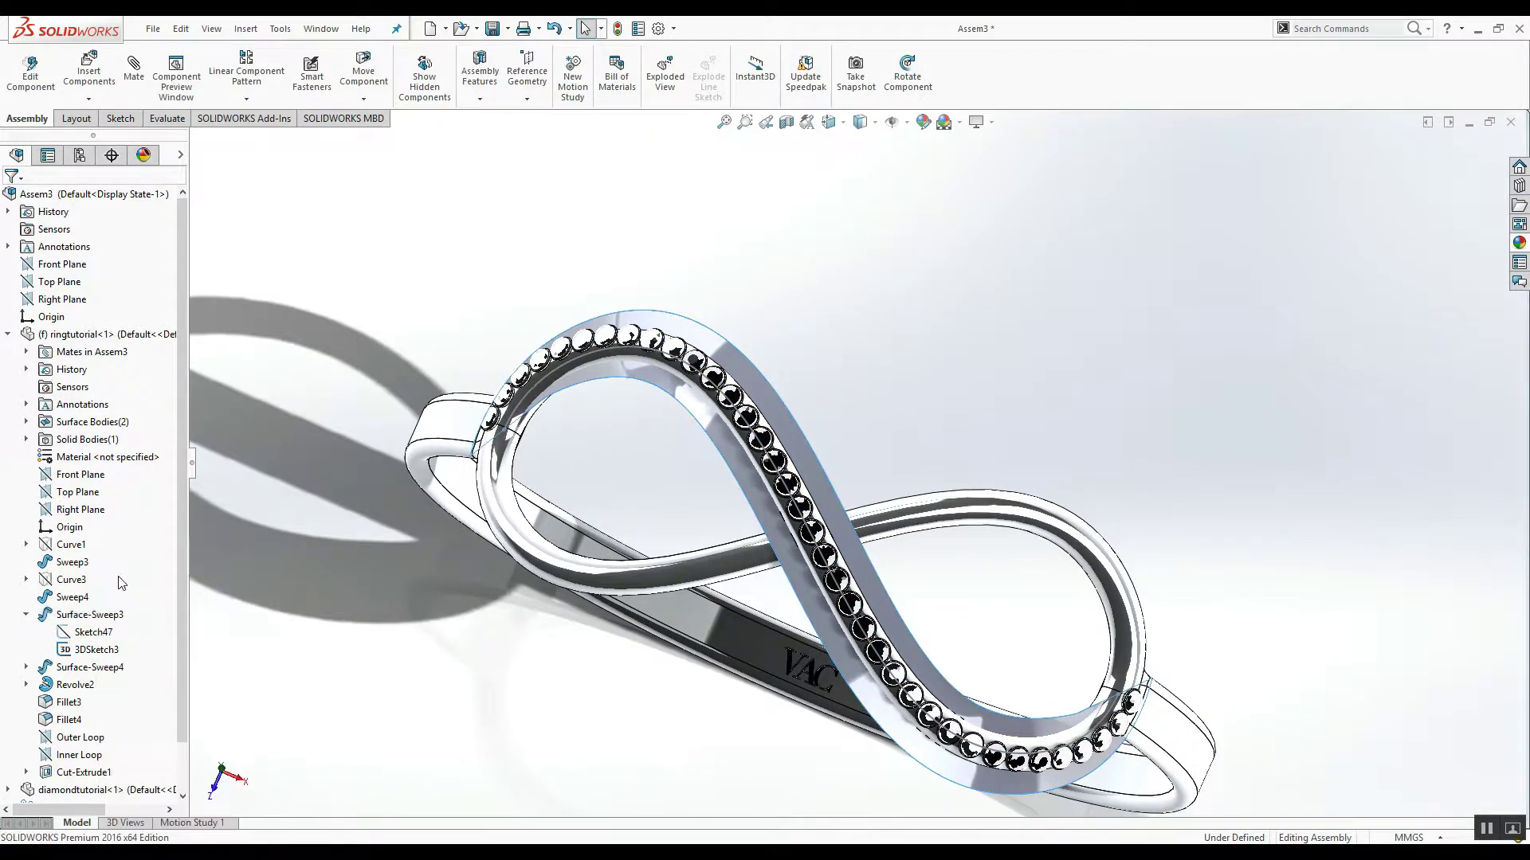
right_click(103, 651)
left_click(116, 626)
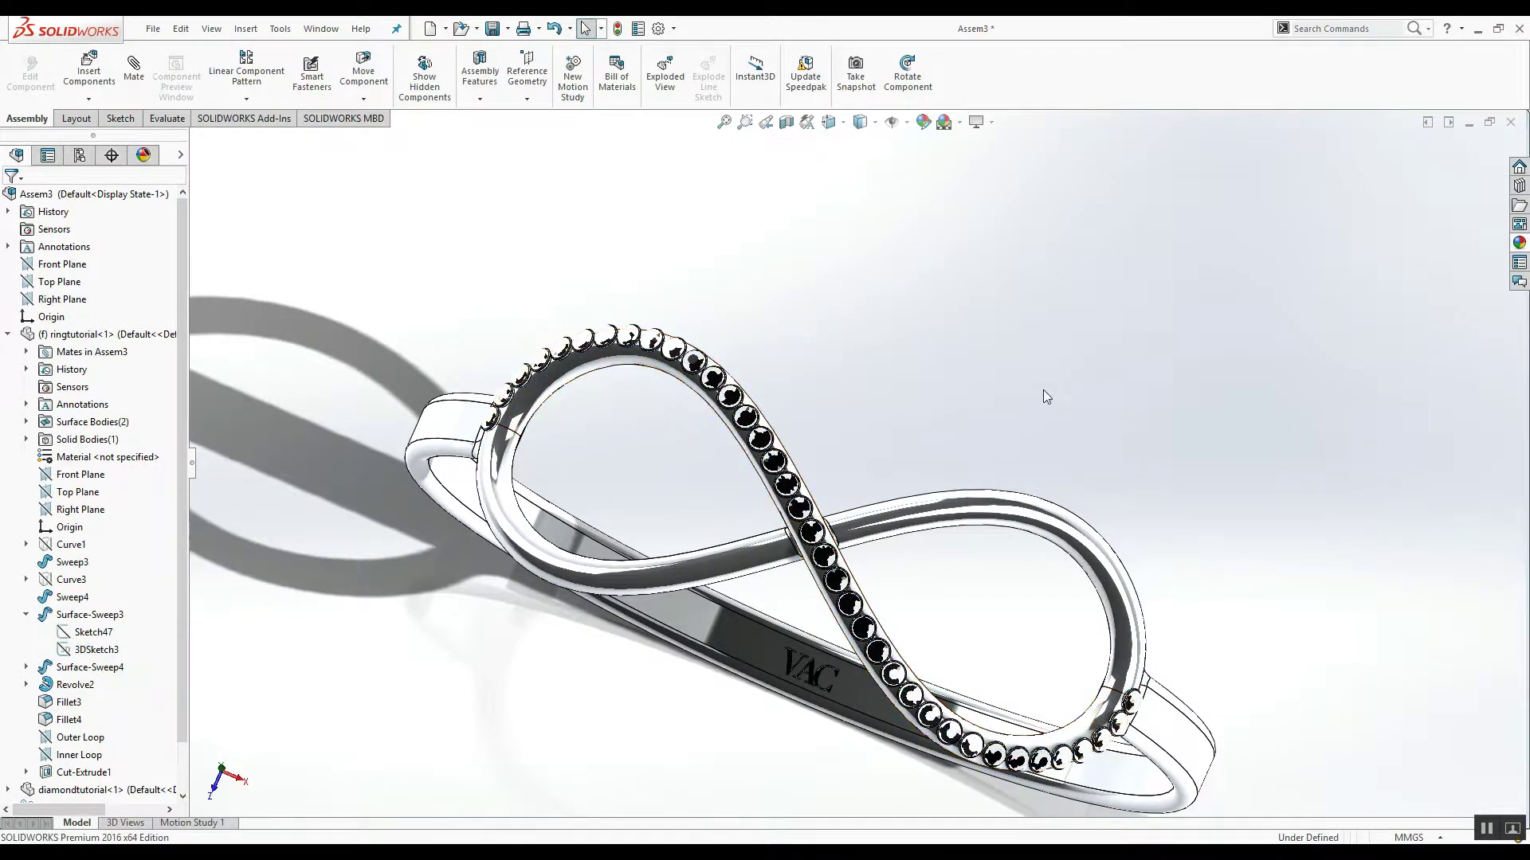
scroll(1237, 619, "down", 2)
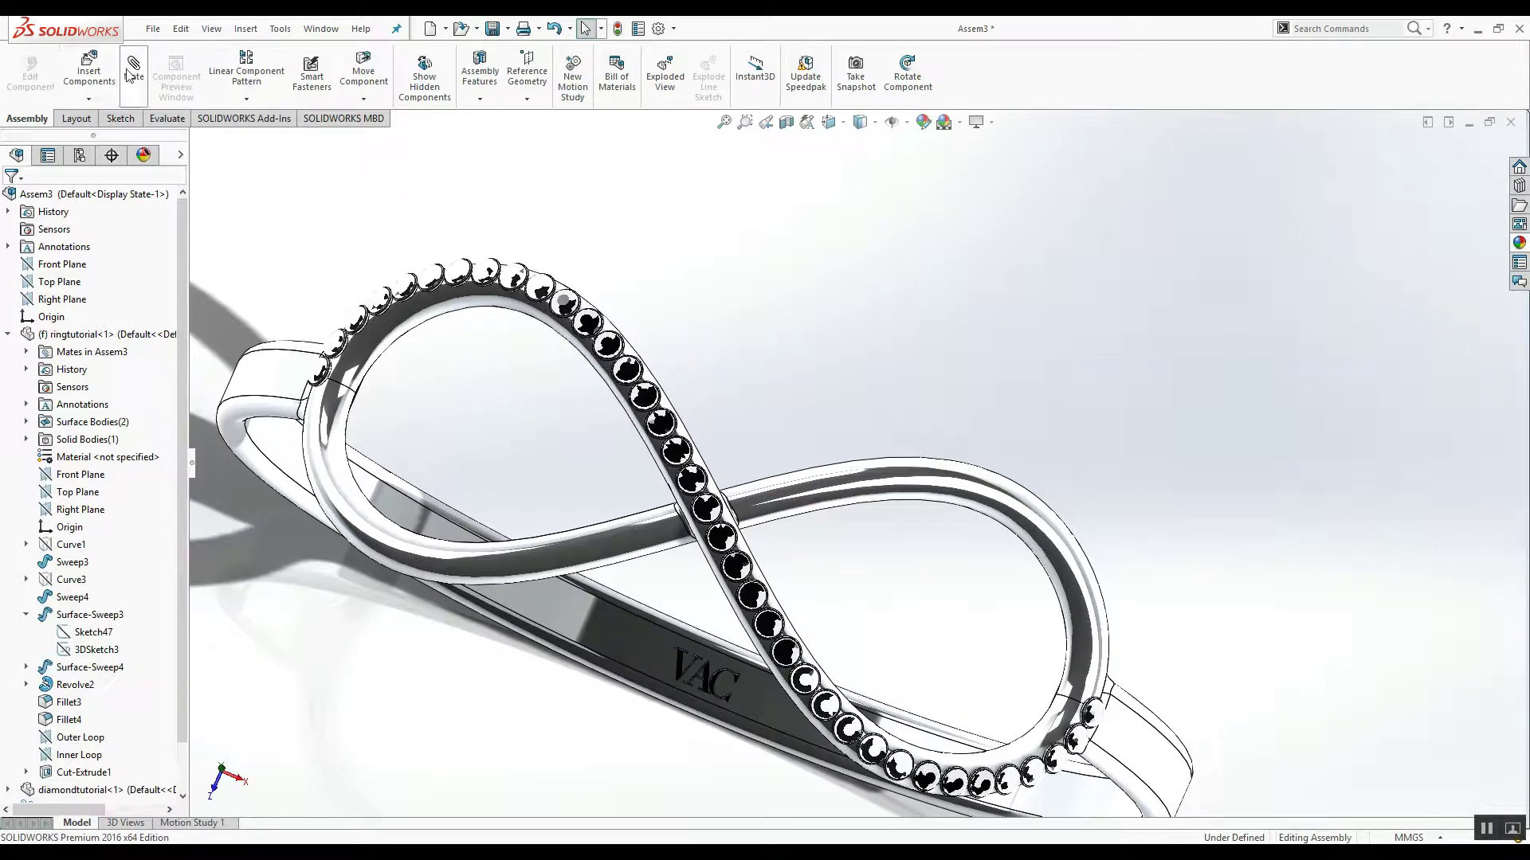
left_click(102, 83)
Insert another diamondtutorial and move it up above the ring.
left_click(45, 380)
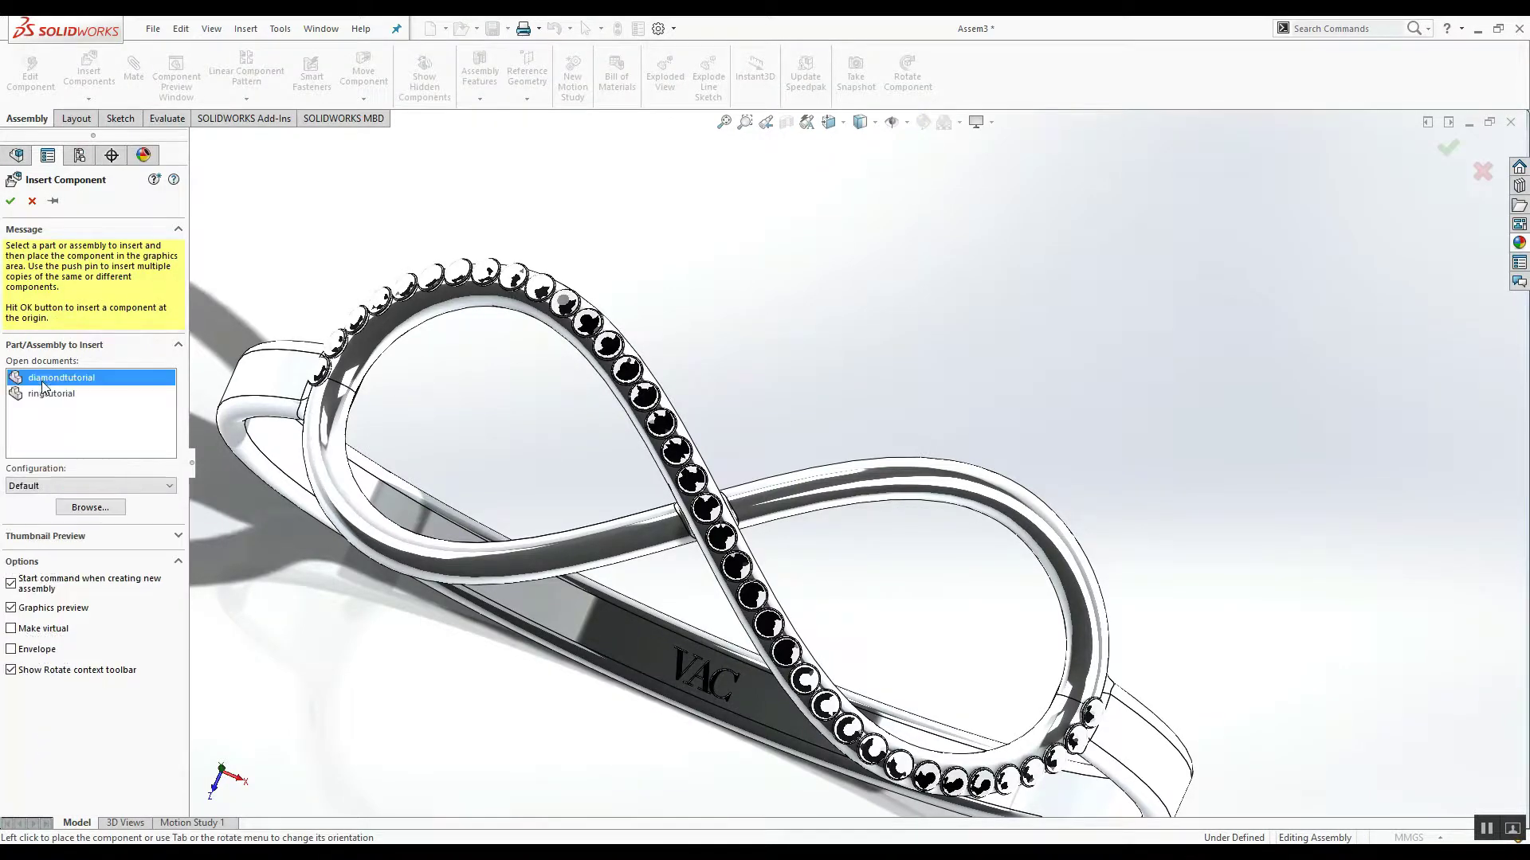
left_click(742, 389)
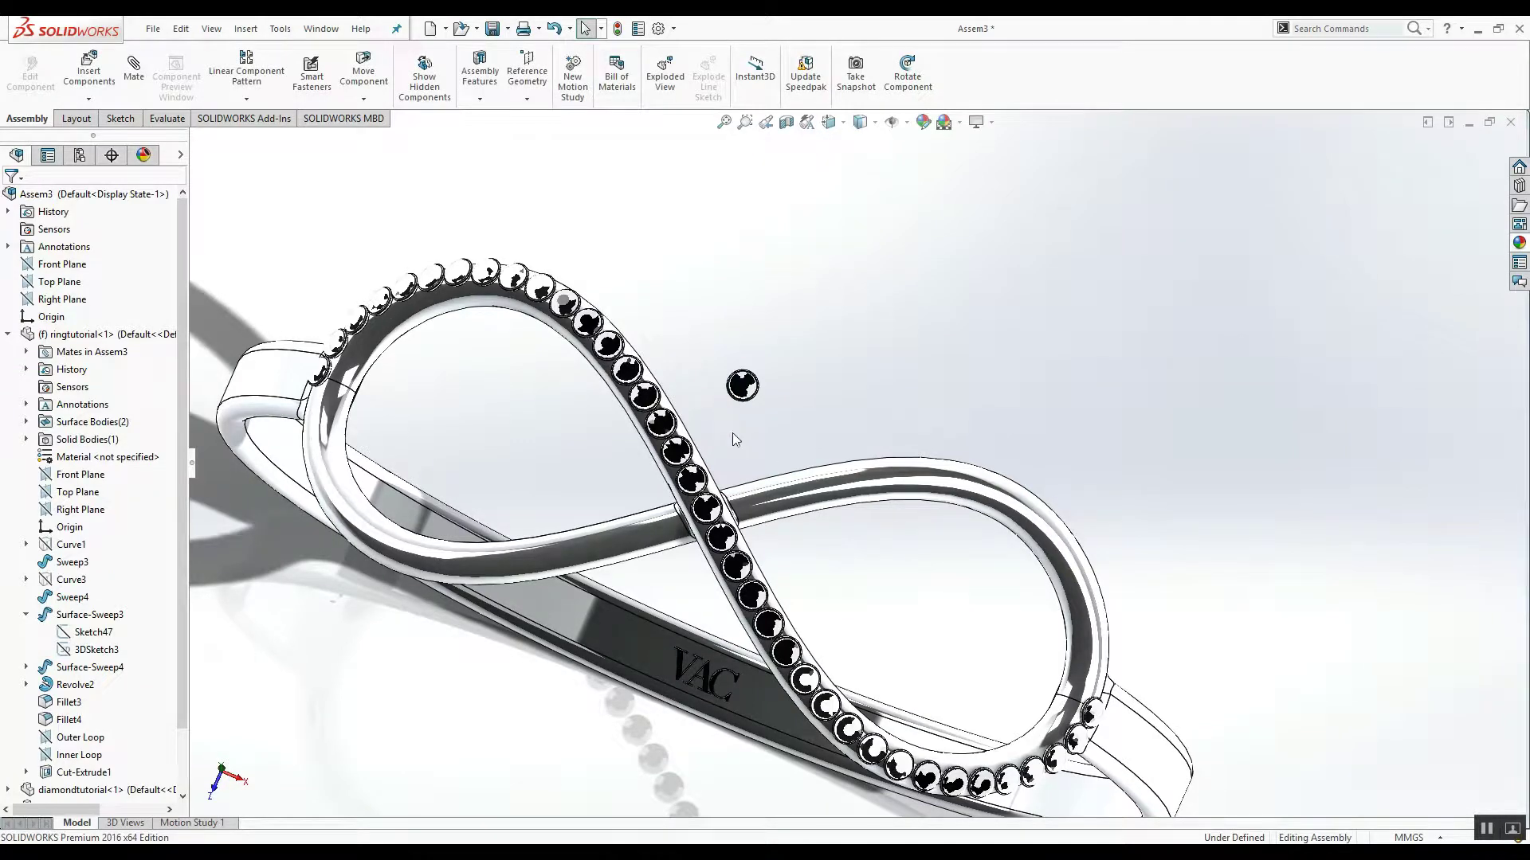
middle_click_drag(725, 418, 747, 448)
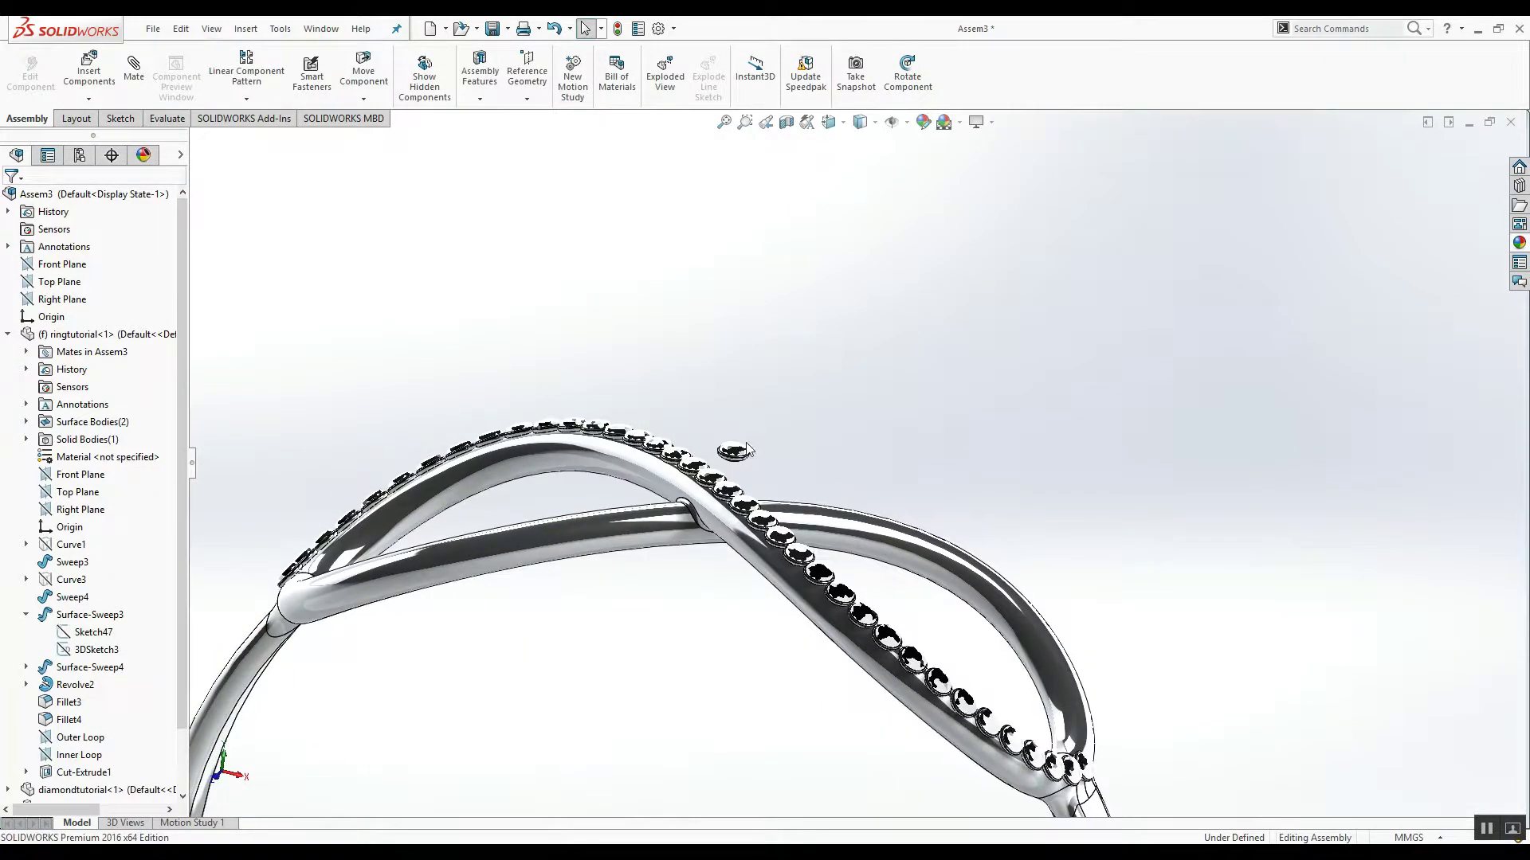
left_click_drag(737, 466, 771, 368)
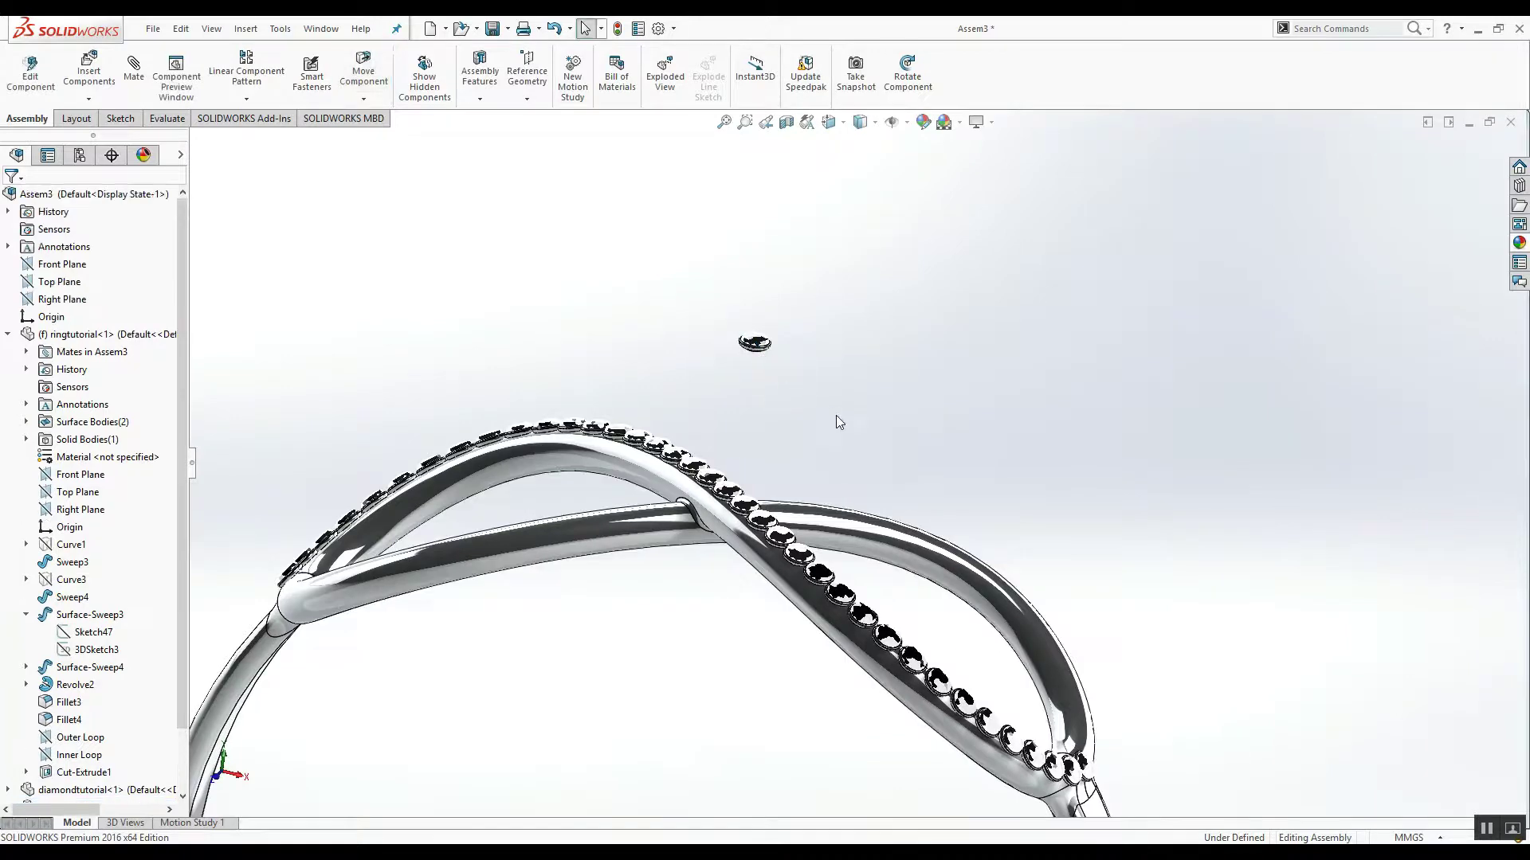
Mate the ring's and new diamond's Front Planes as coincident.
left_click(135, 86)
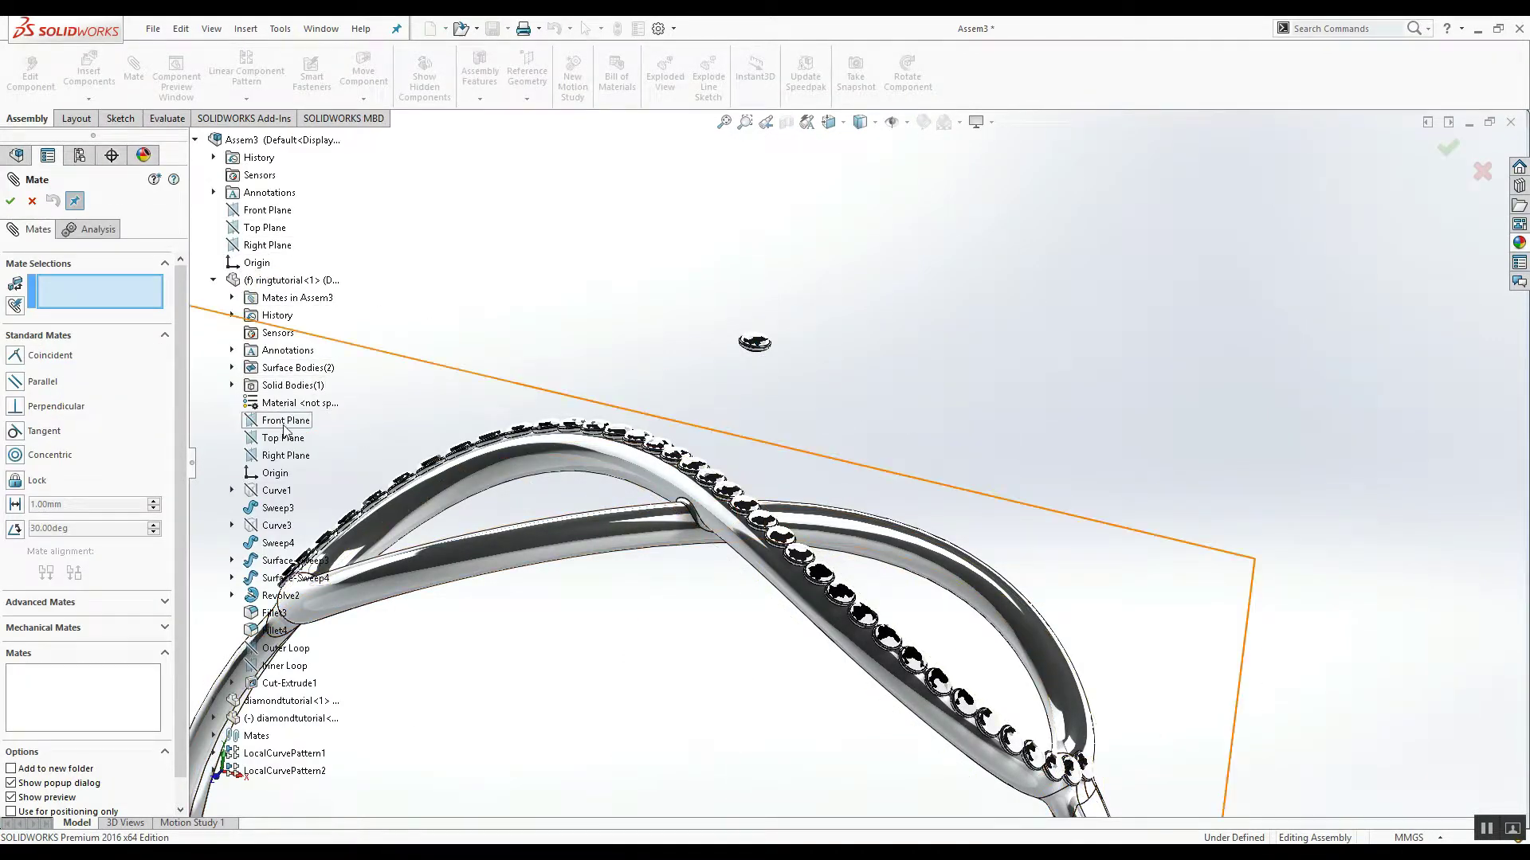
left_click(285, 422)
left_click(215, 280)
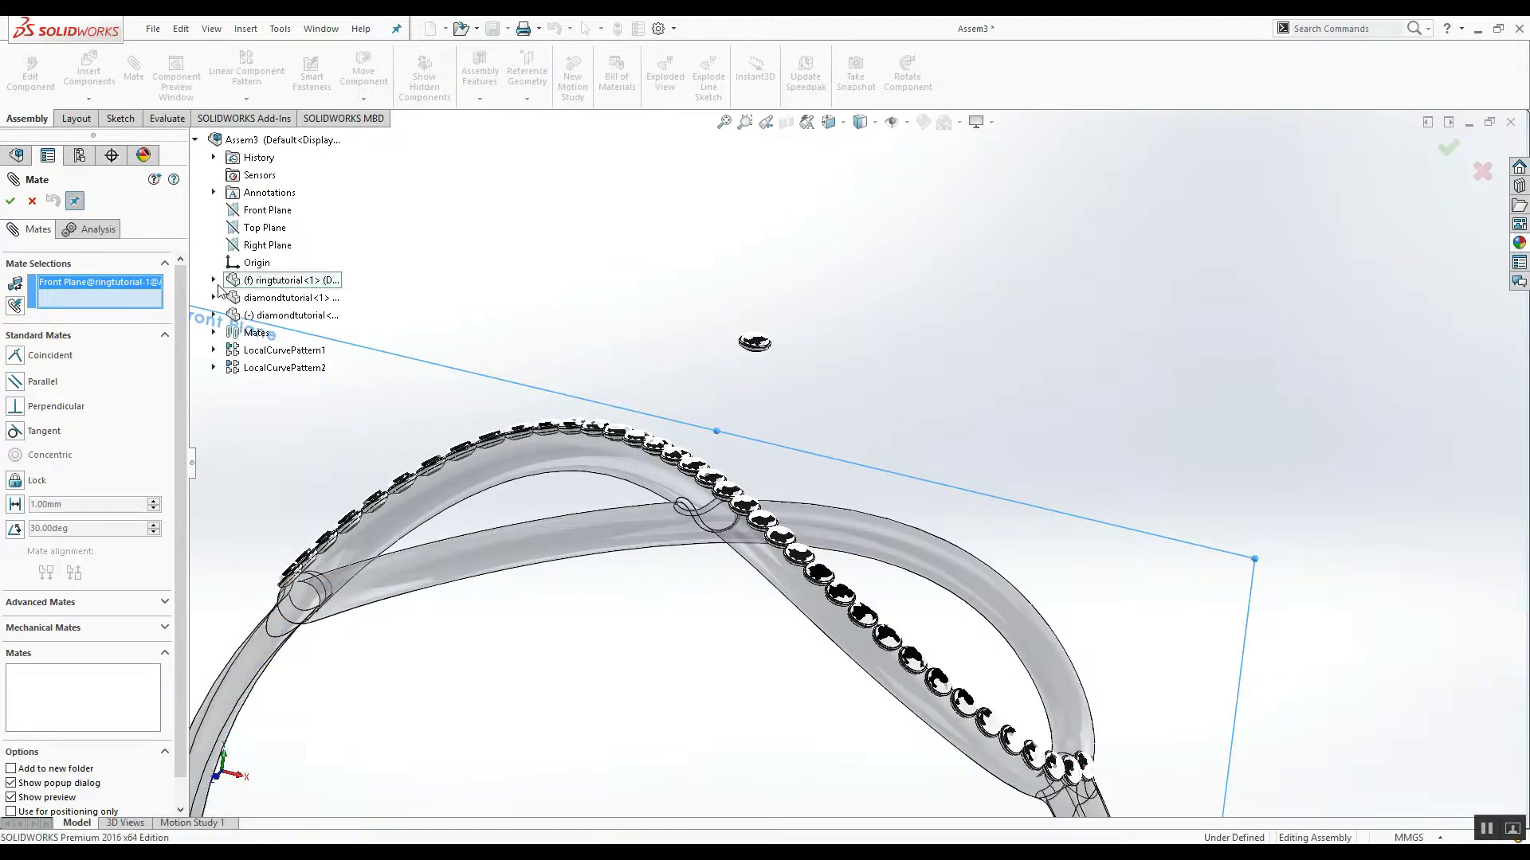
left_click(214, 316)
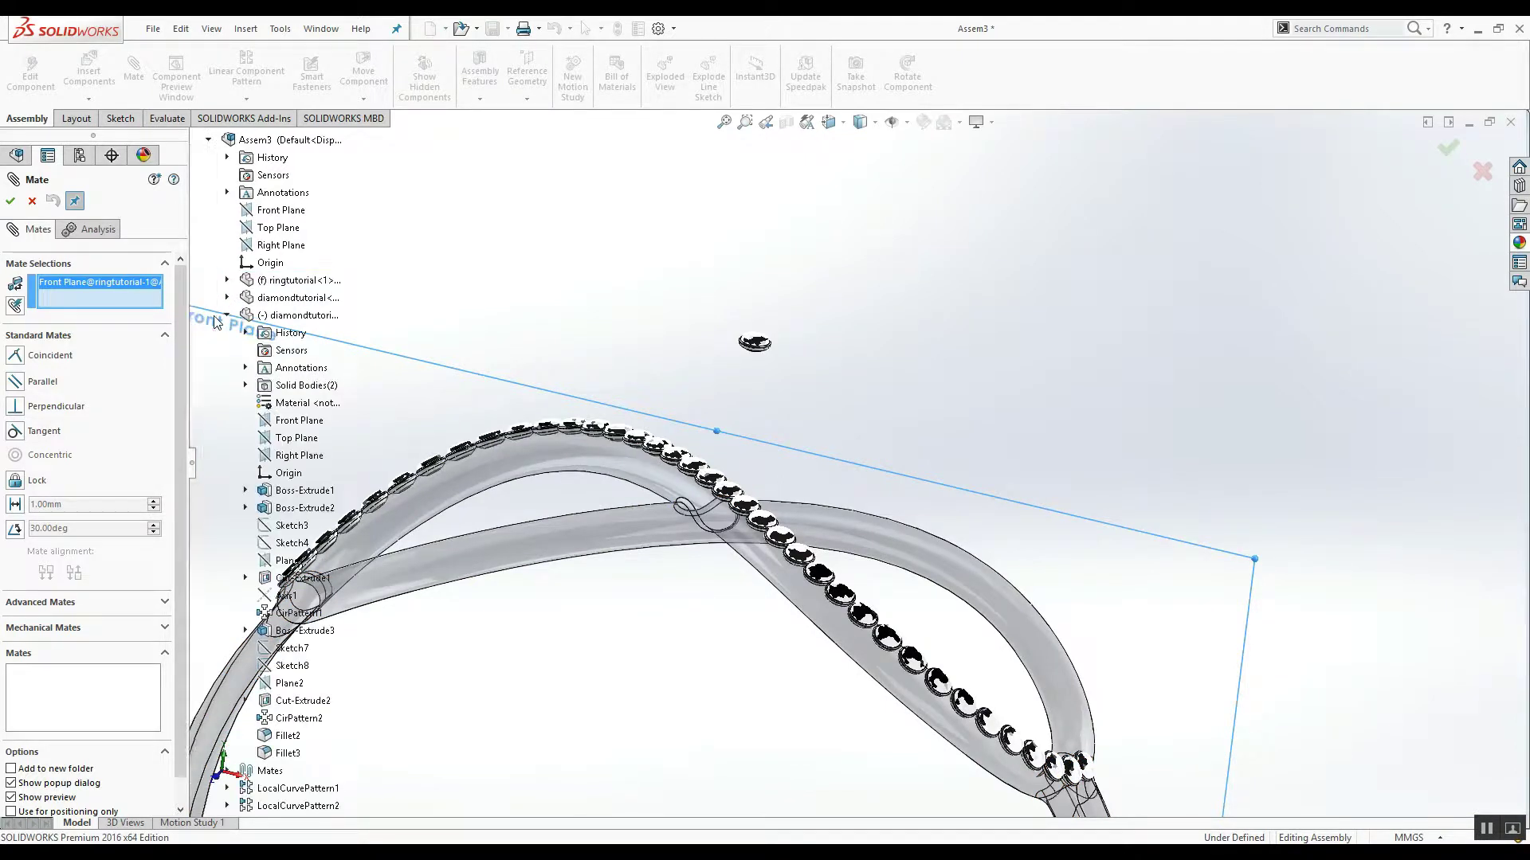
left_click(292, 423)
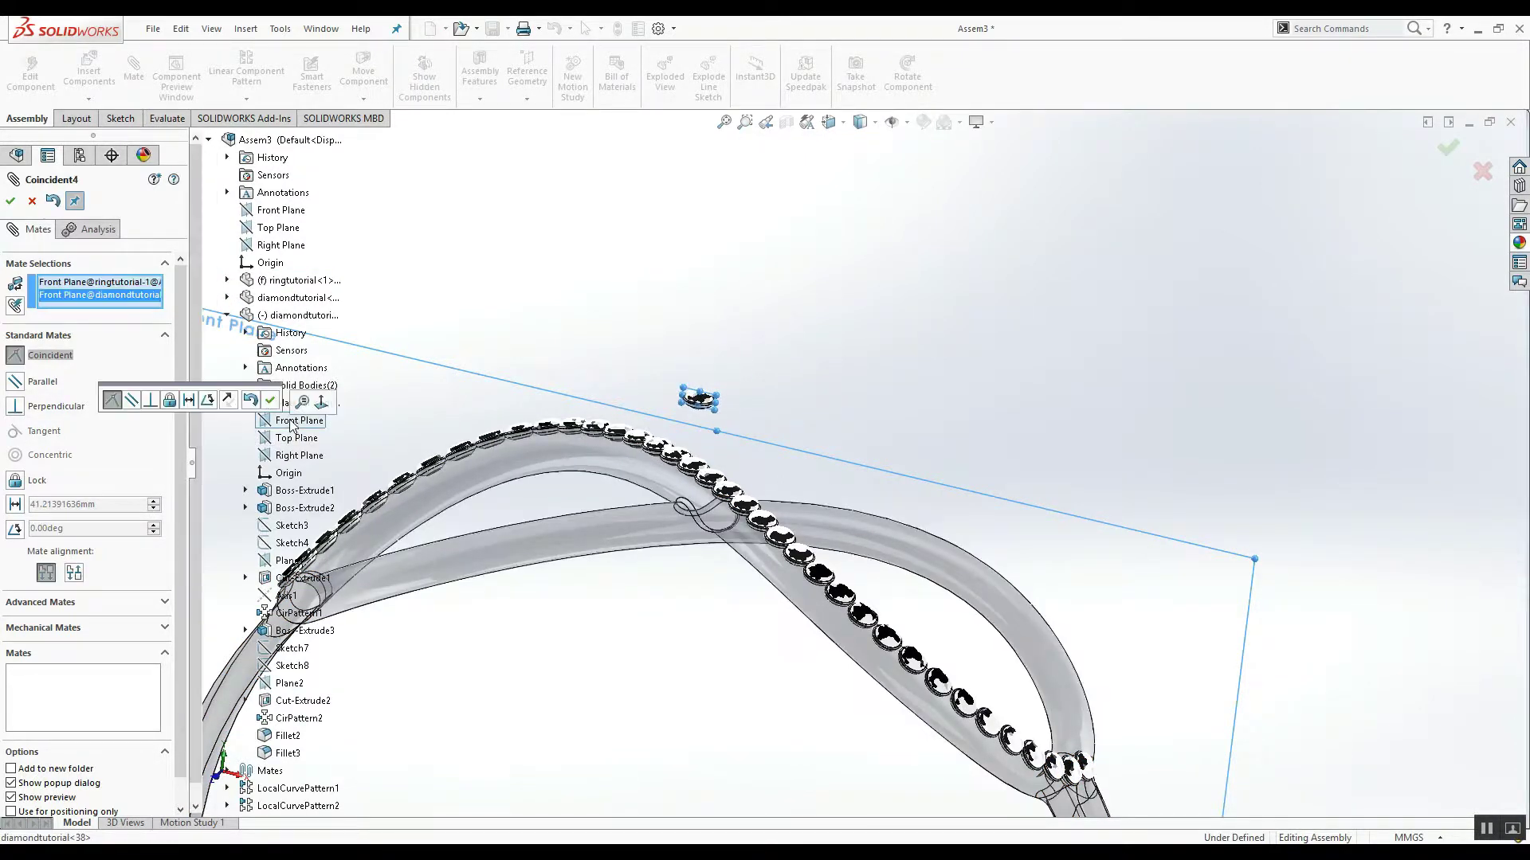
left_click(271, 400)
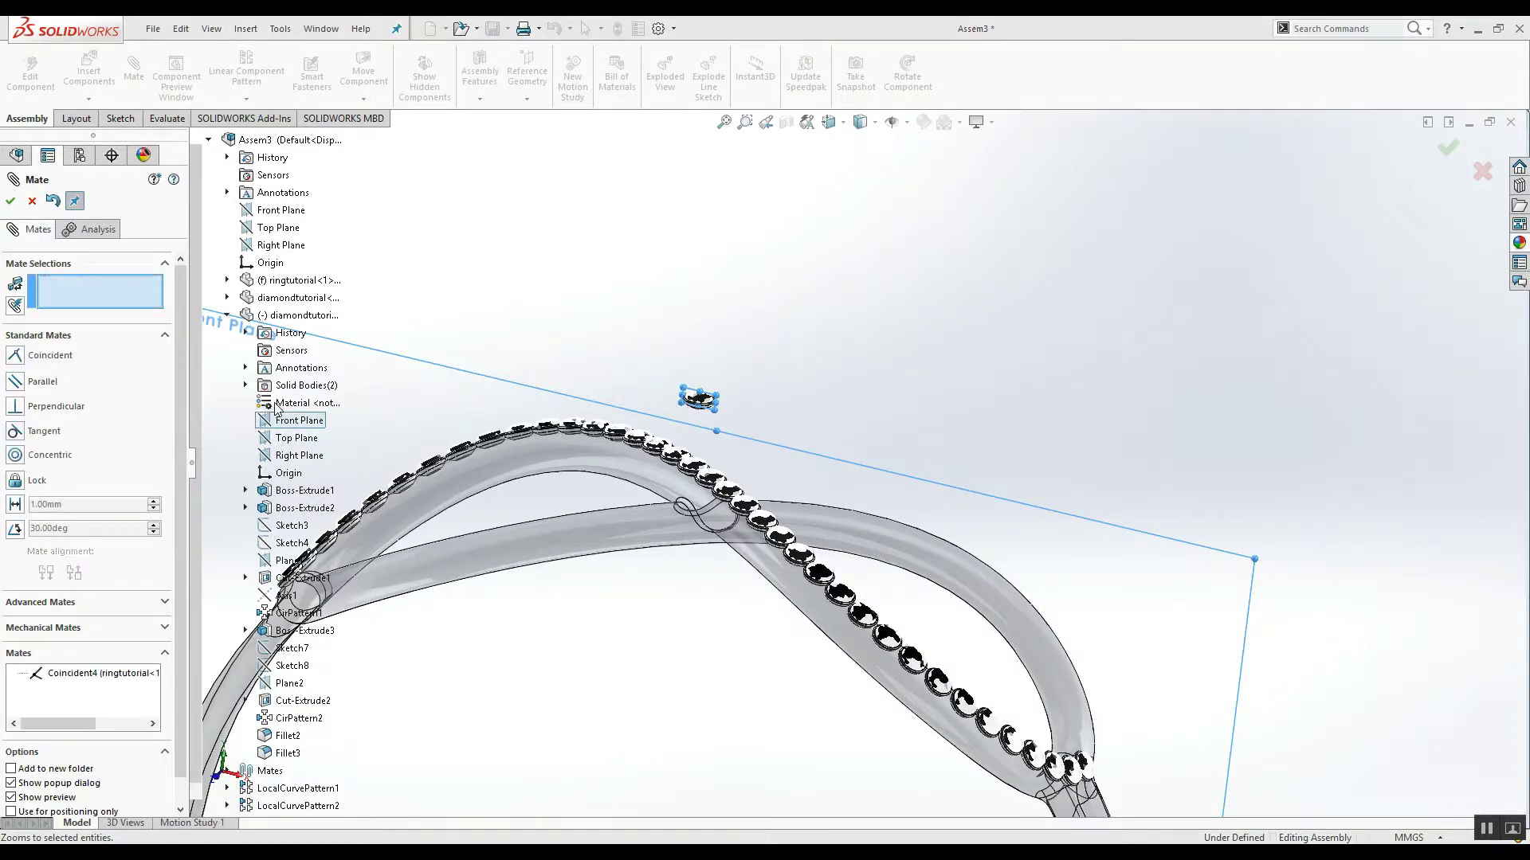
Mate the new diamond's and ring's Right Planes as coincident.
left_click(288, 458)
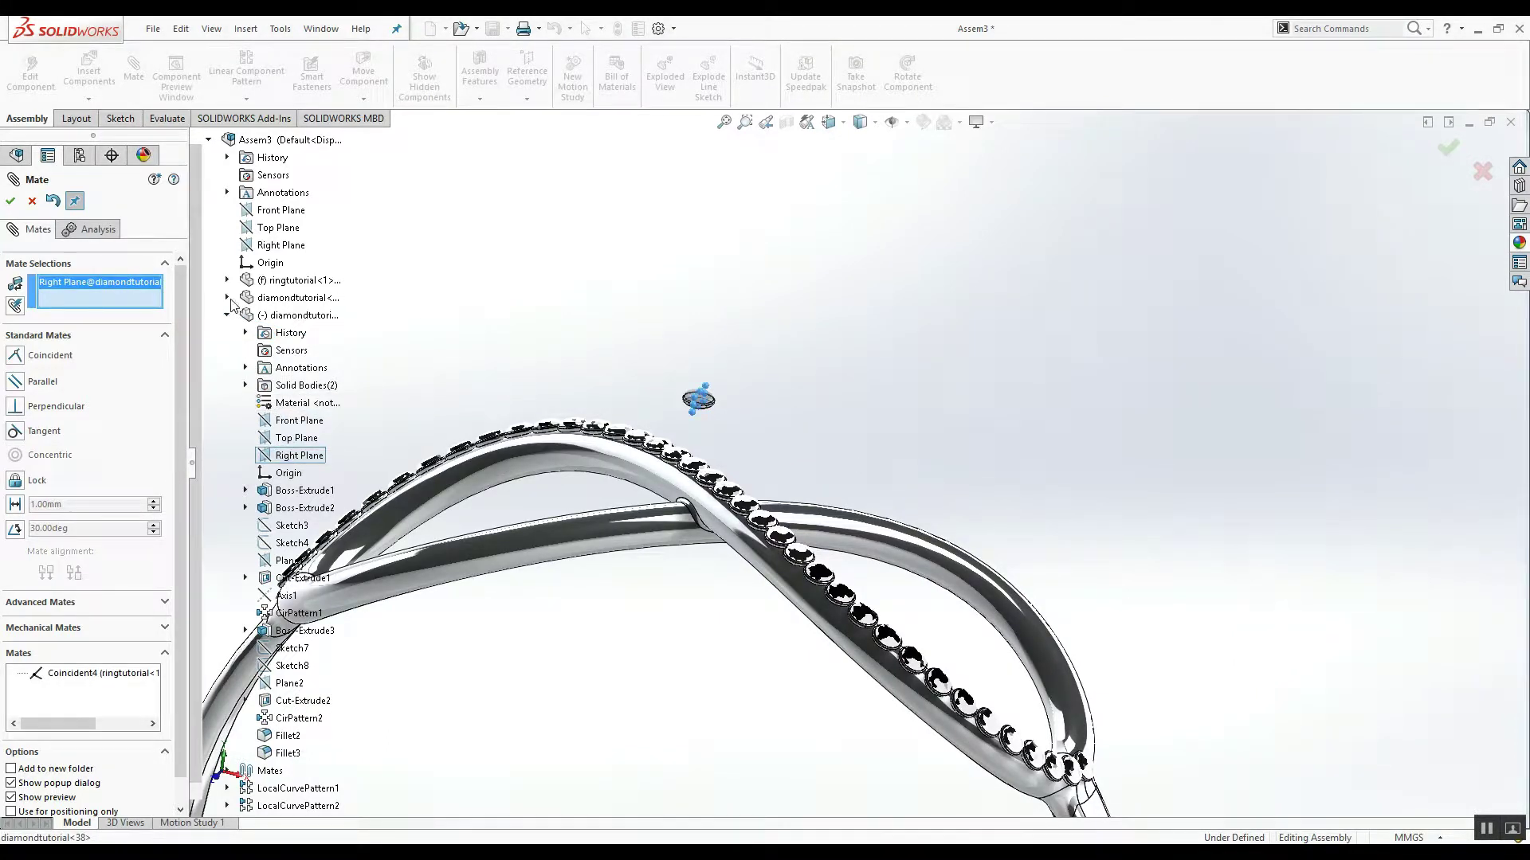
left_click(227, 280)
left_click(303, 457)
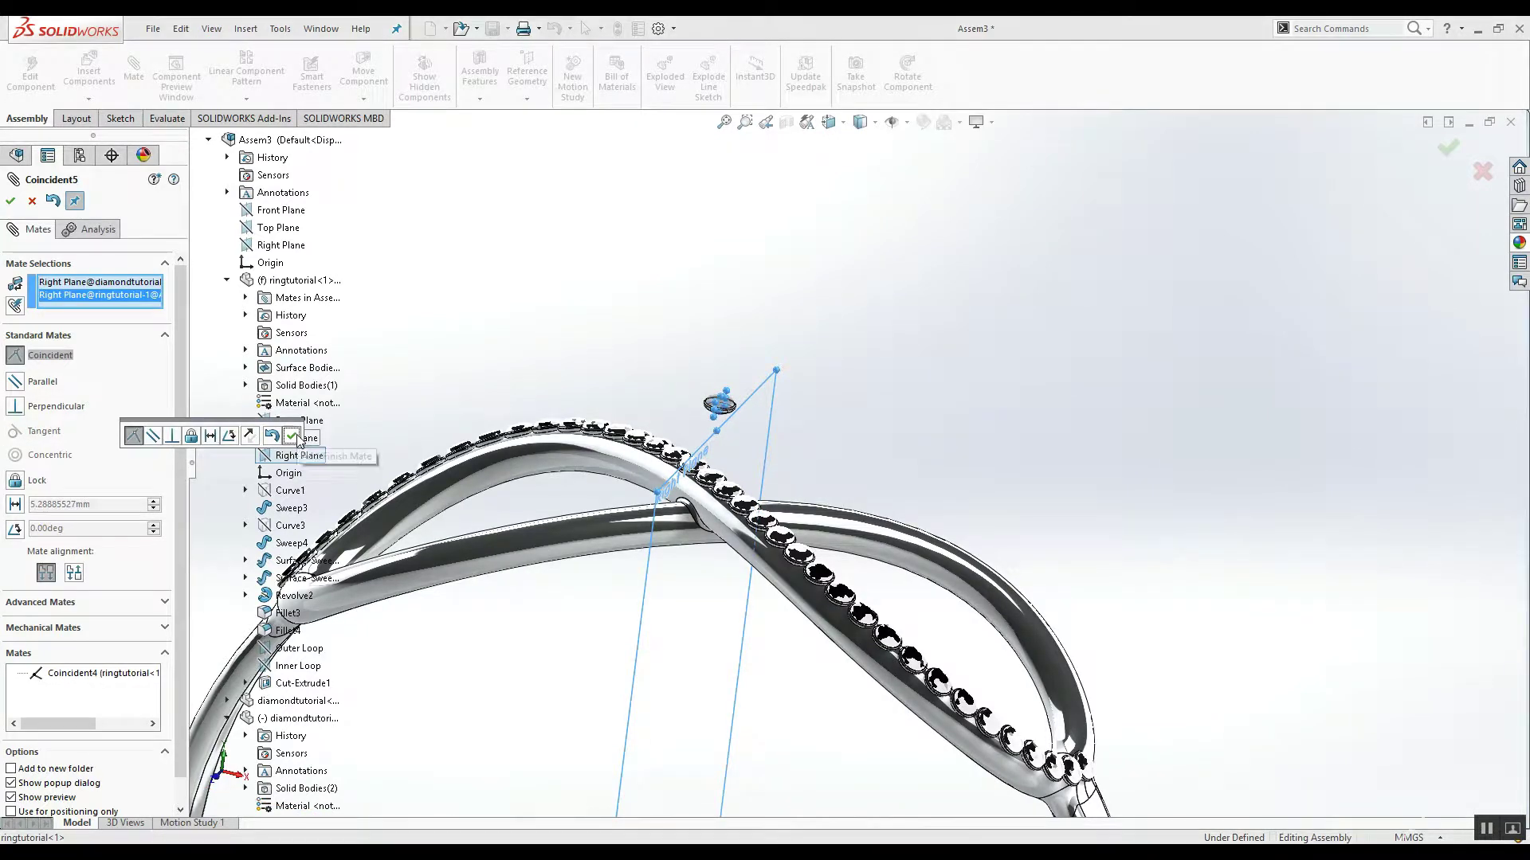
left_click(293, 437)
scroll(404, 508, "up", 3)
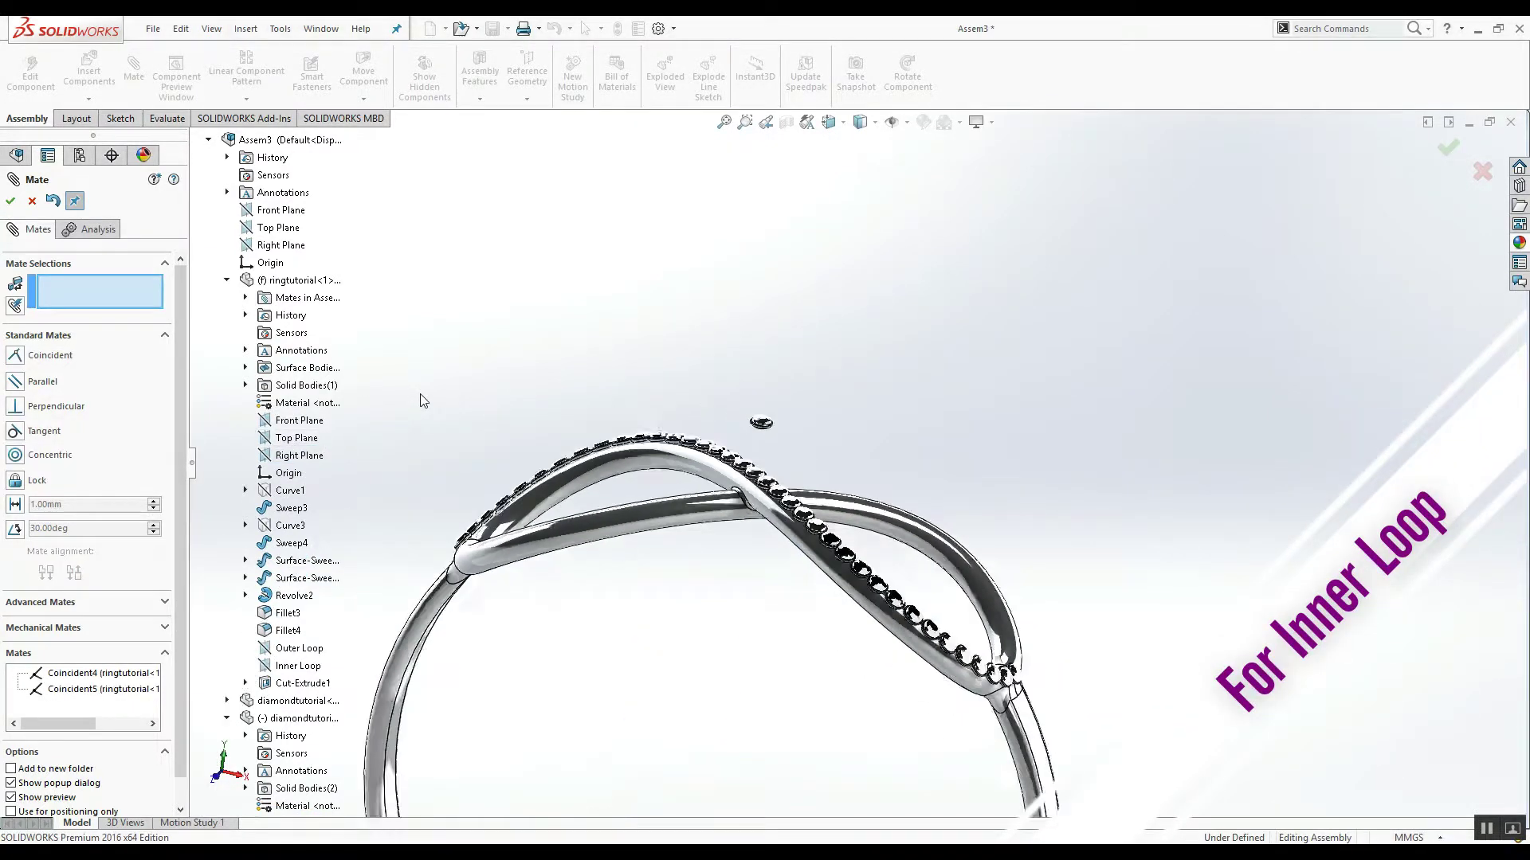
Mate the new diamond's bottom edge coincident with the ring's Inner Loop plane.
scroll(403, 508, "up", 2)
left_click(317, 668)
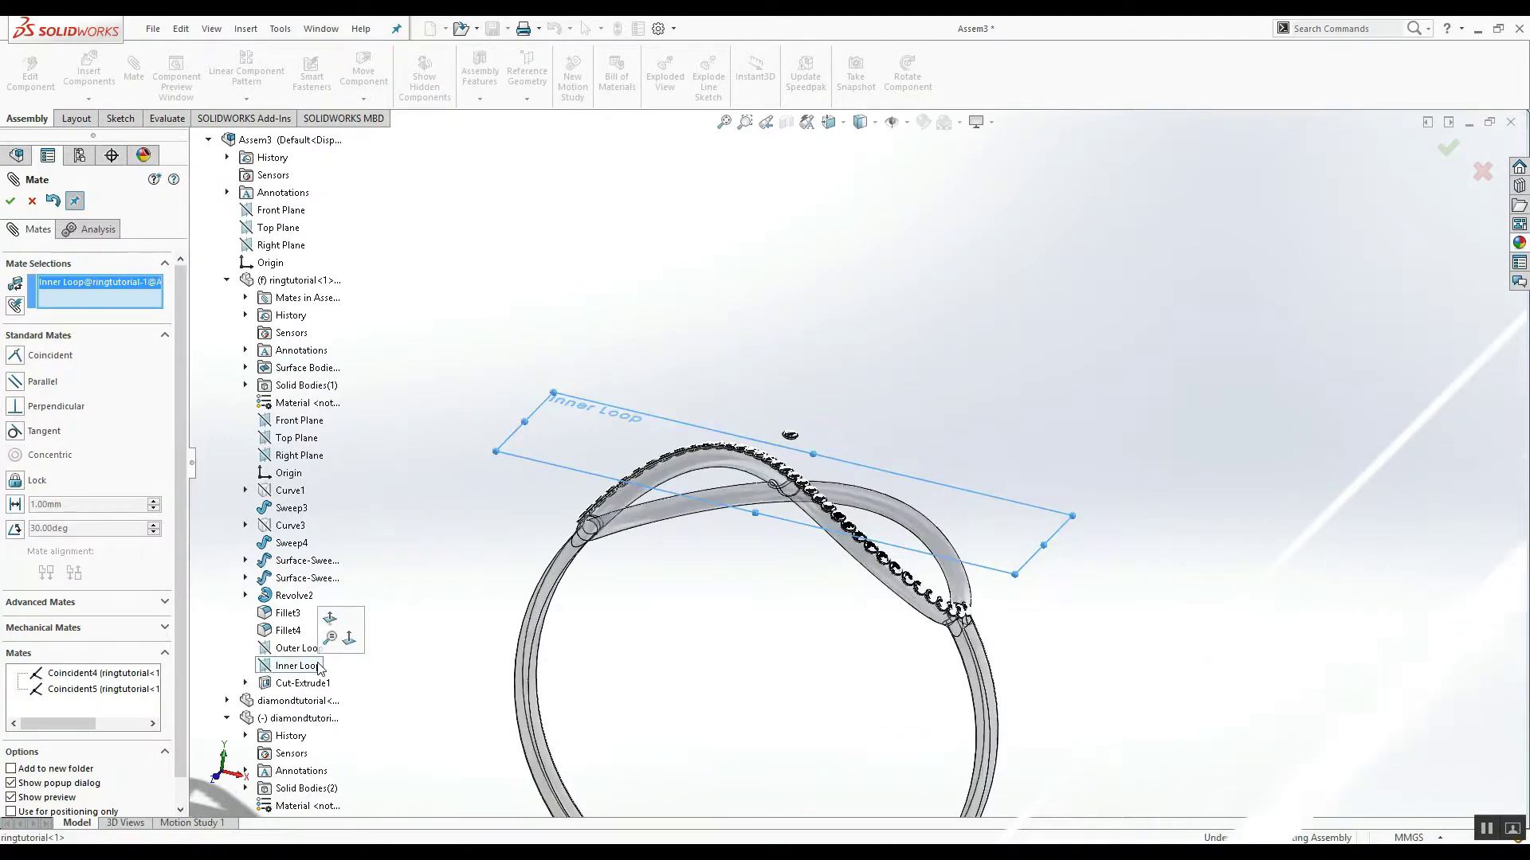
scroll(789, 442, "down", 2)
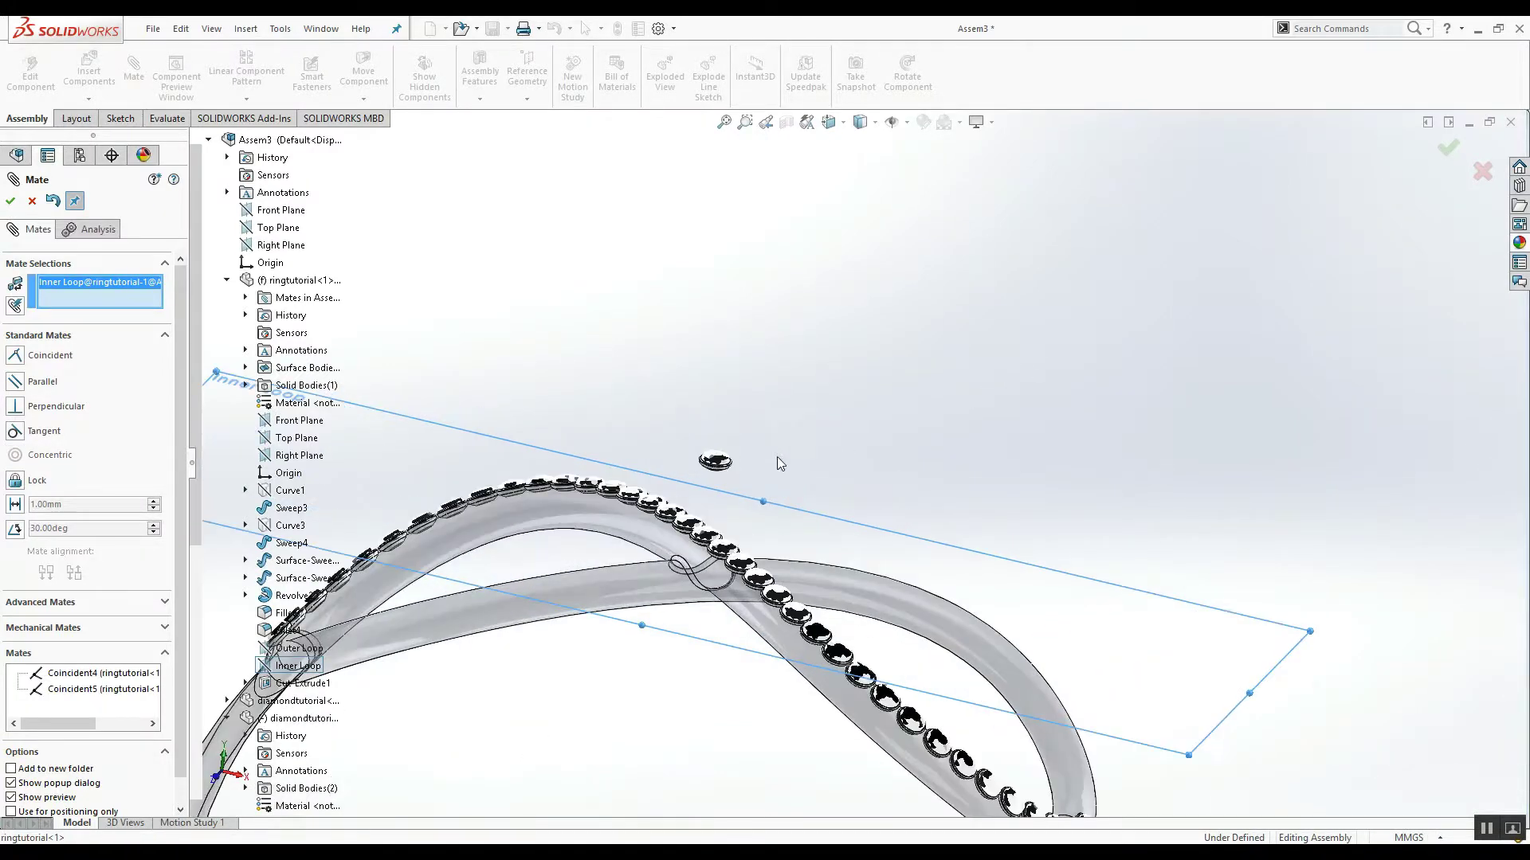
scroll(777, 438, "down", 2)
scroll(741, 478, "down", 2)
scroll(701, 517, "down", 2)
mouse_move(693, 539)
middle_mouse_down()
mouse_move(701, 410)
mouse_move(686, 524)
middle_mouse_up()
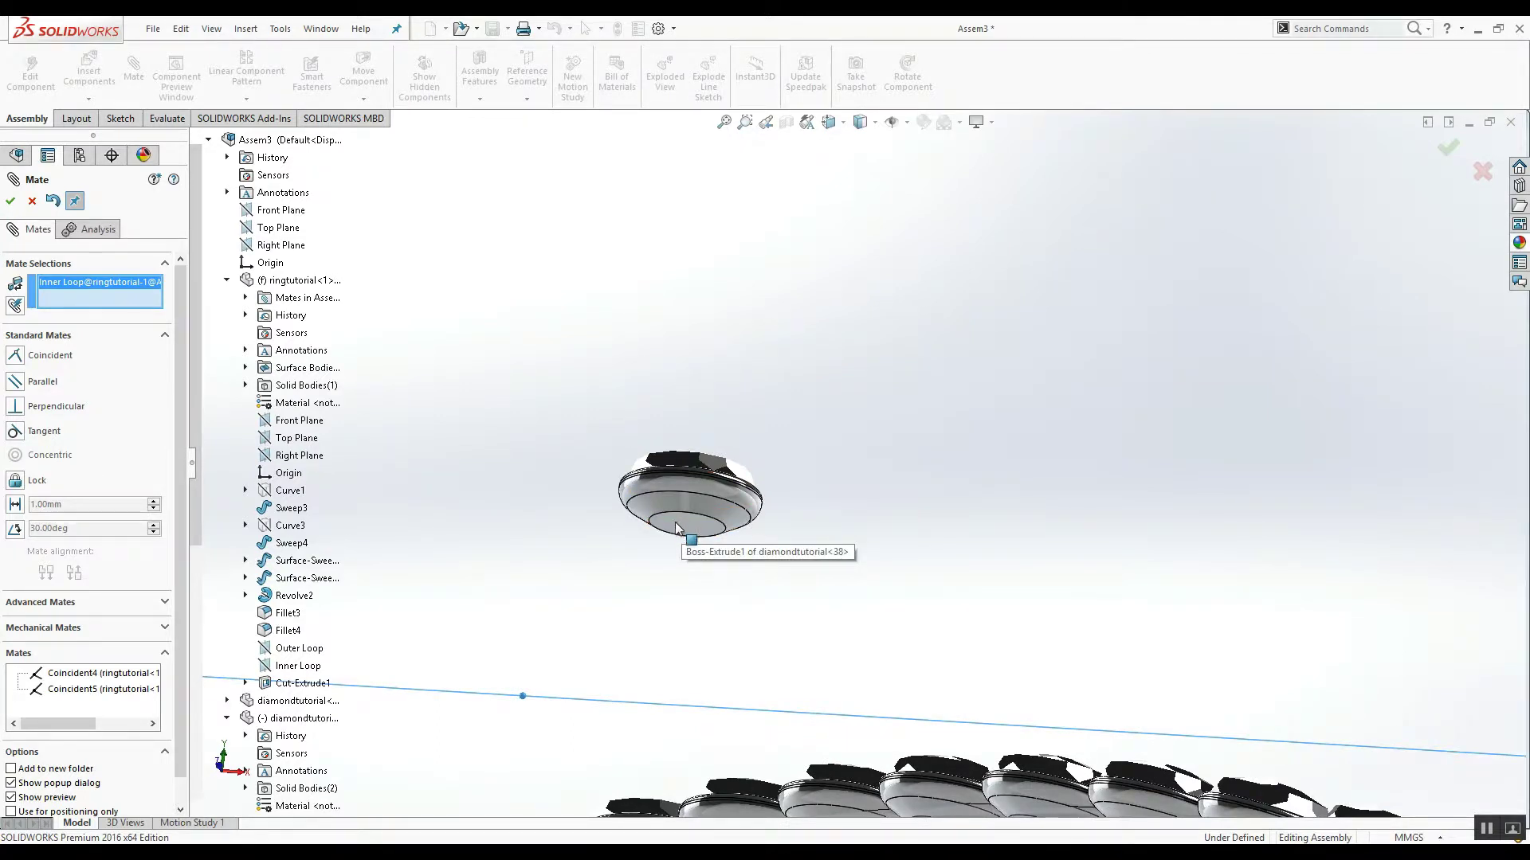
left_click(676, 524)
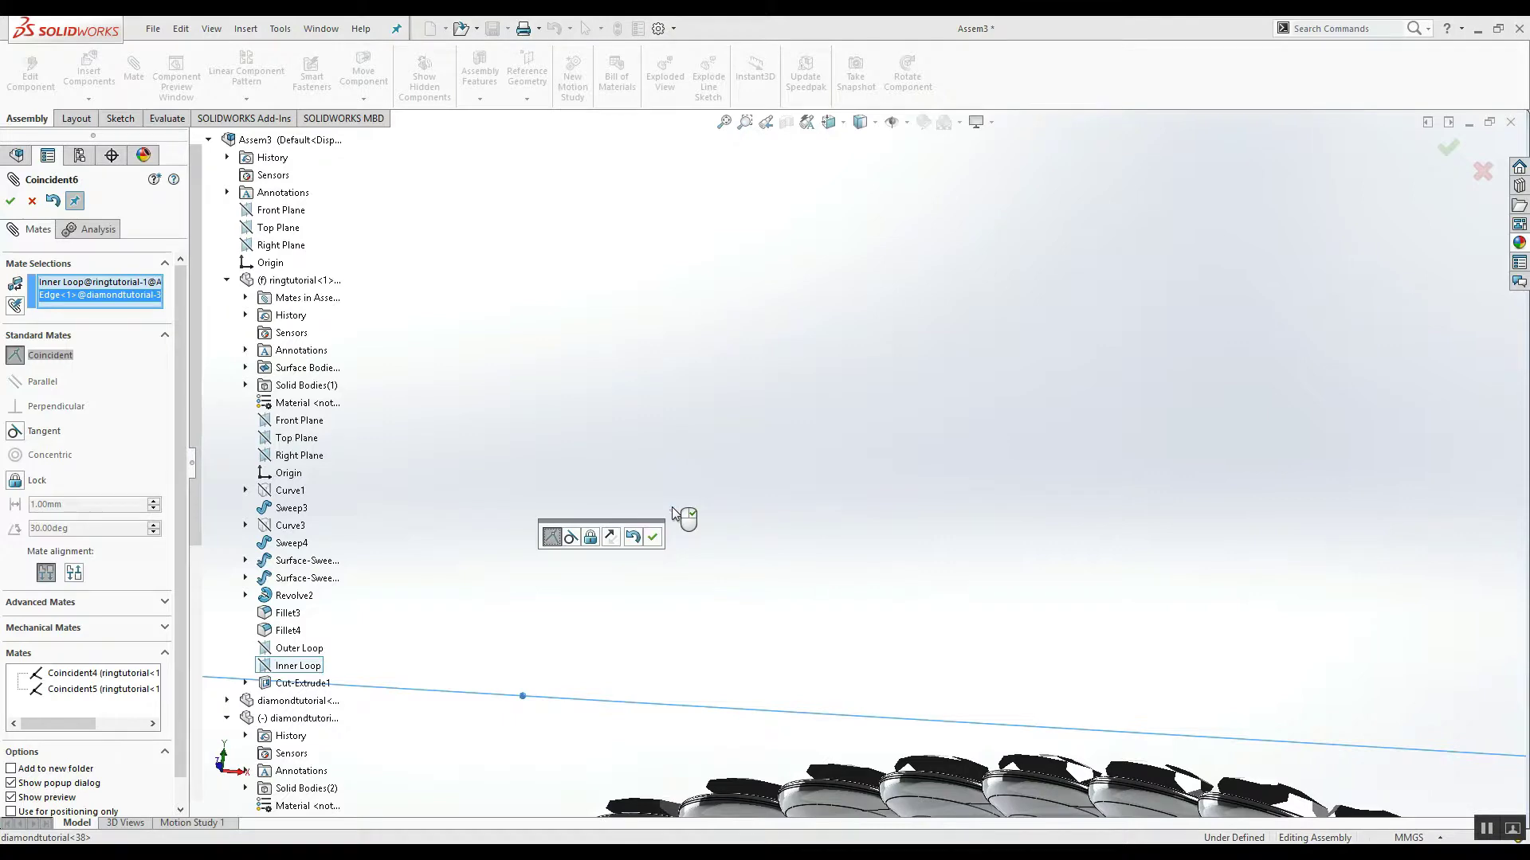
left_click(652, 538)
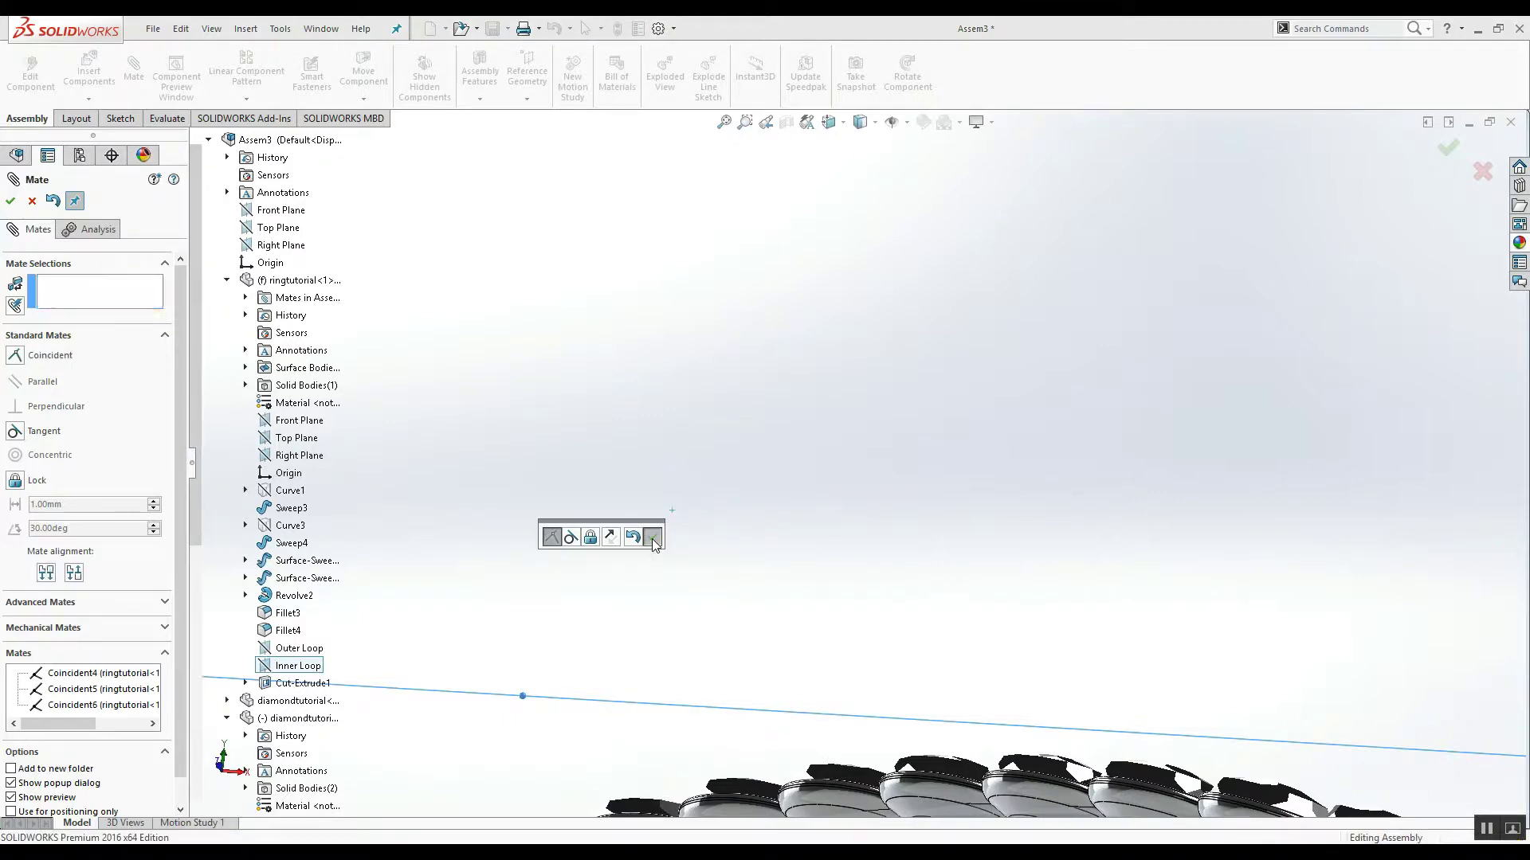
scroll(672, 540, "up", 5)
Orbit to a close-up of the diamond row and finish mating.
middle_click_drag(778, 478, 739, 707)
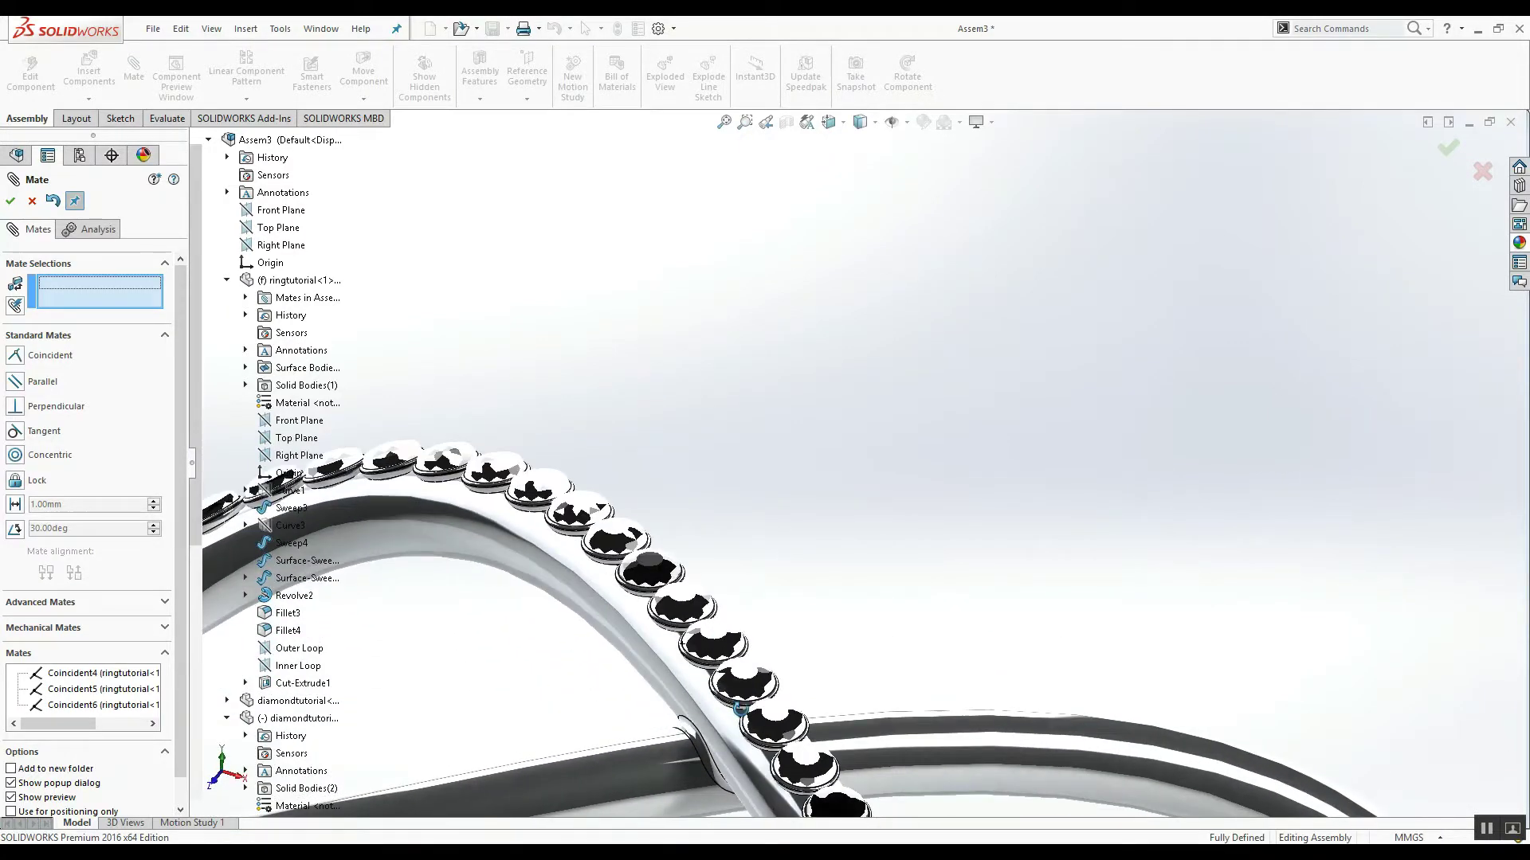
scroll(740, 765, "up", 2)
scroll(740, 765, "up", 3)
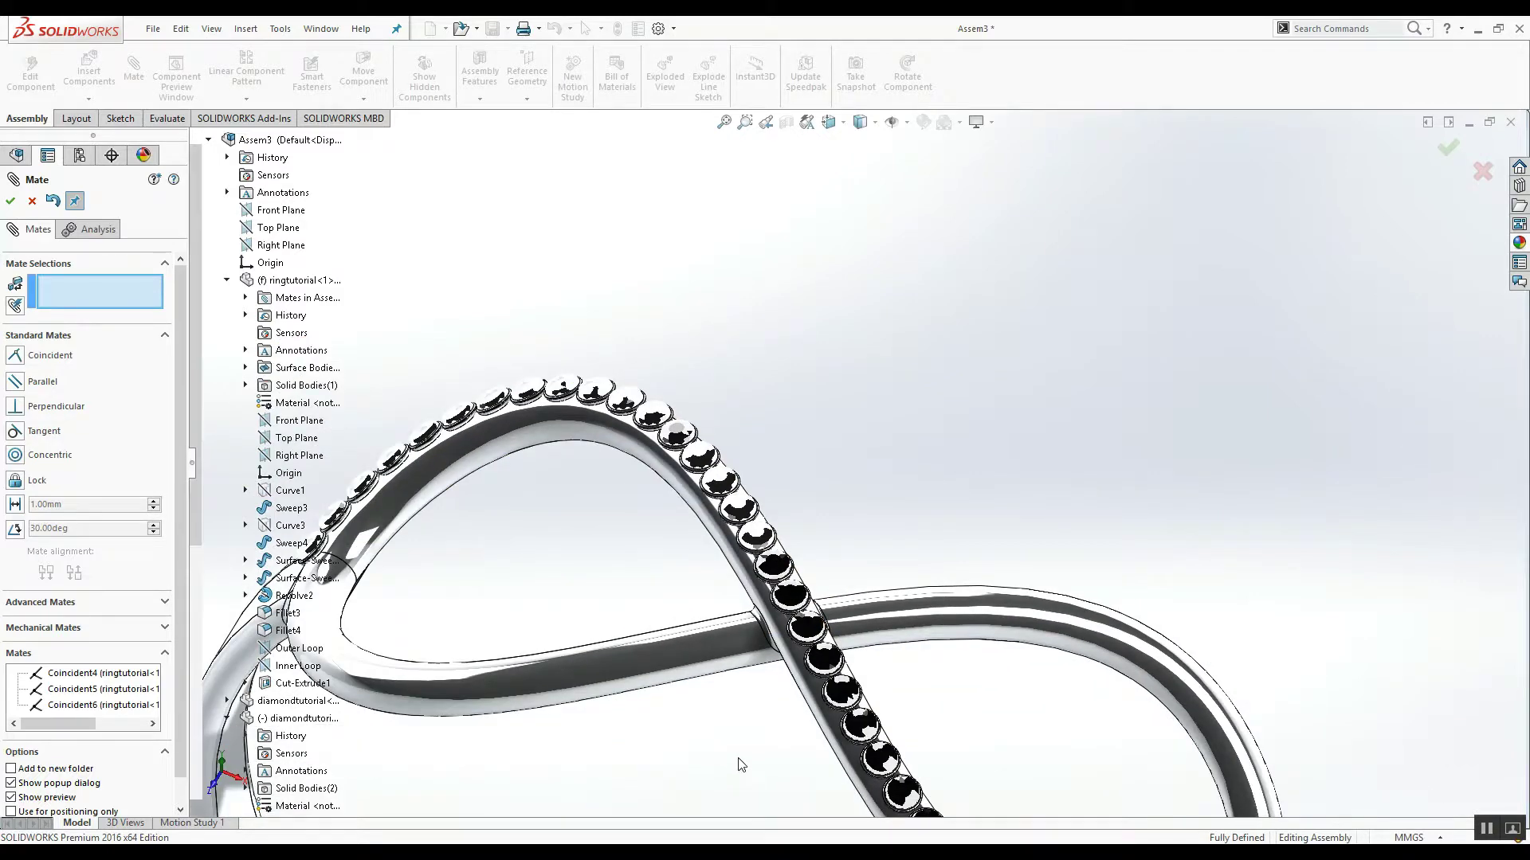
scroll(739, 761, "up", 1)
scroll(741, 757, "up", 1)
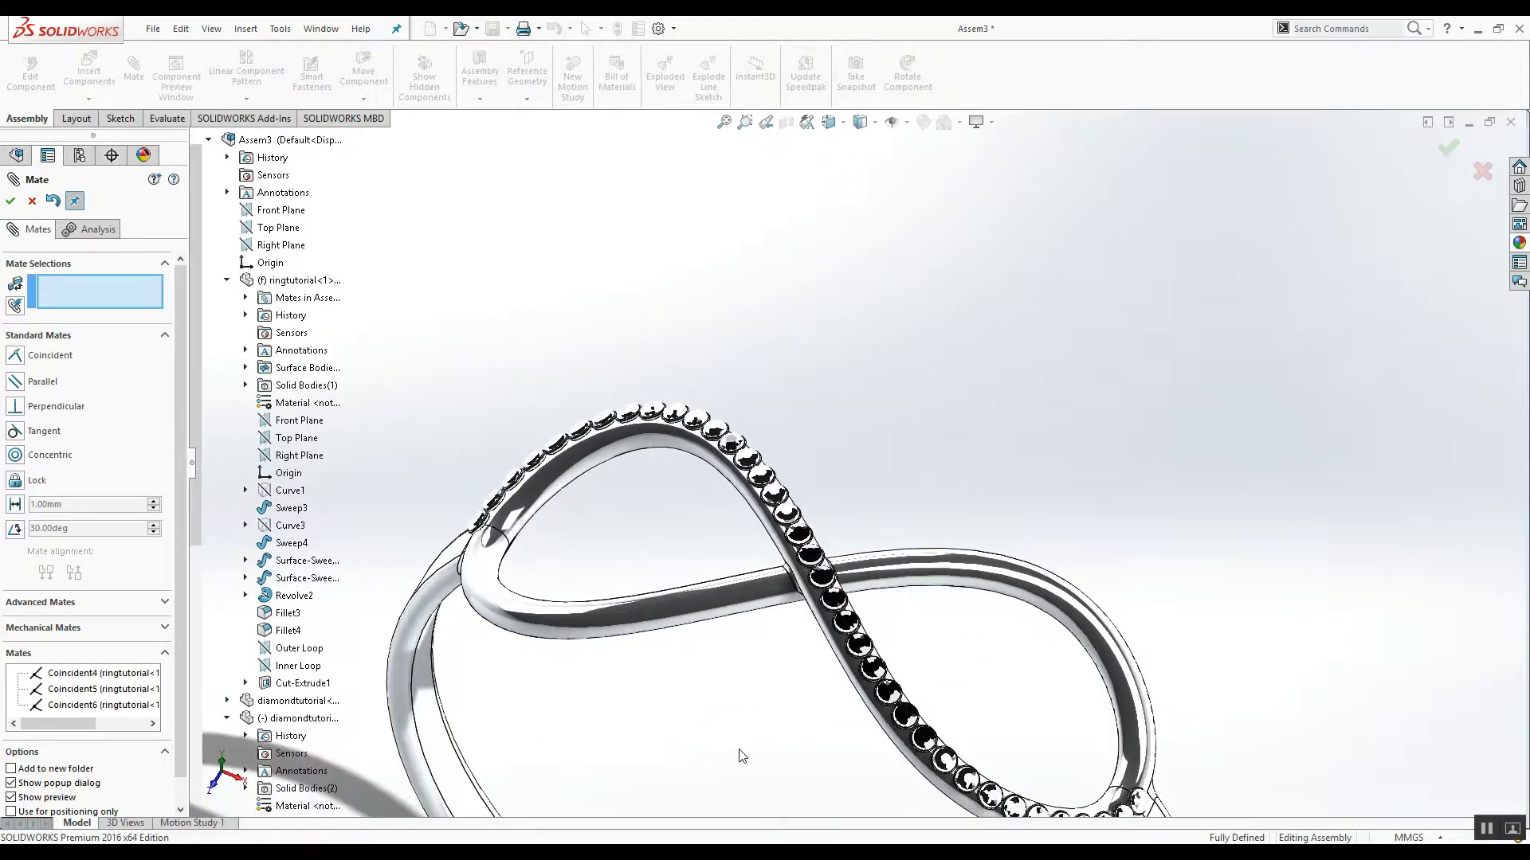
left_click(9, 202)
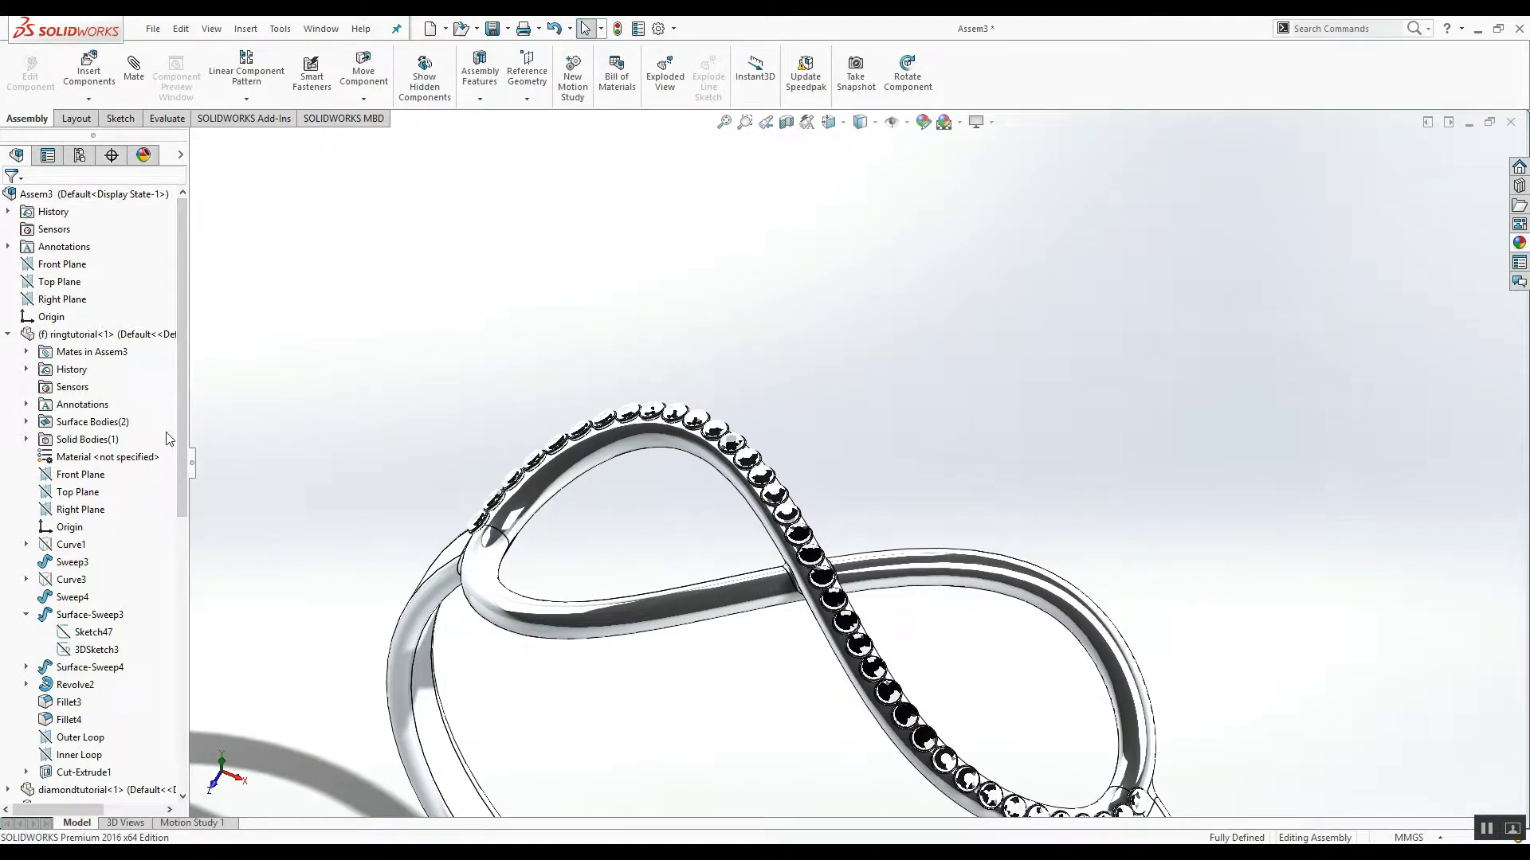
Show and expand Surface-Sweep4 in the tree, collapsing Surface-Sweep3.
scroll(171, 474, "down", 2)
scroll(171, 474, "down", 2)
left_click(72, 476)
left_click(94, 432)
left_click(26, 475)
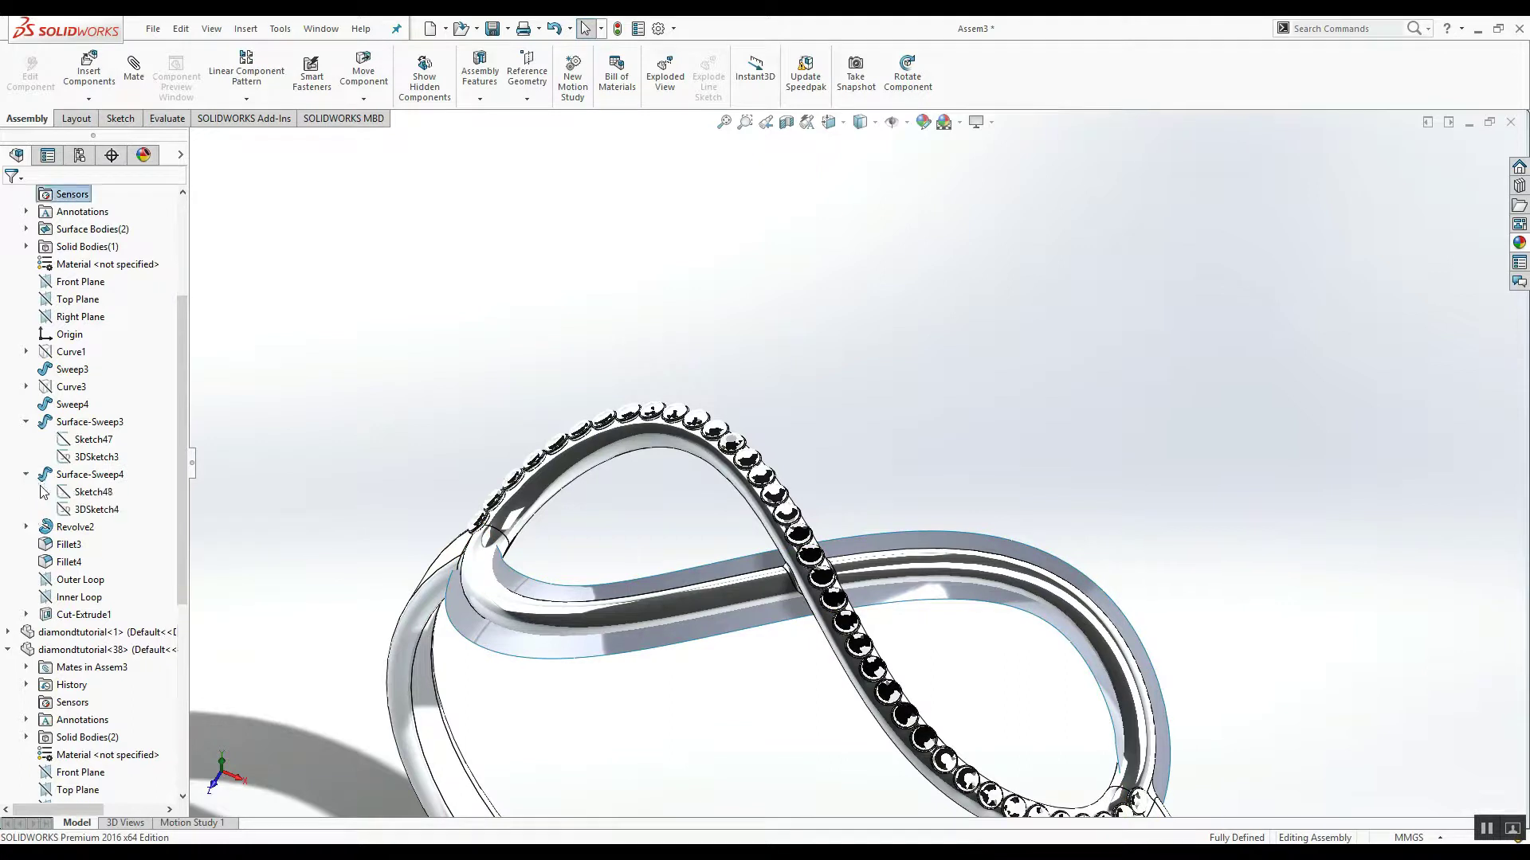
left_click(80, 493)
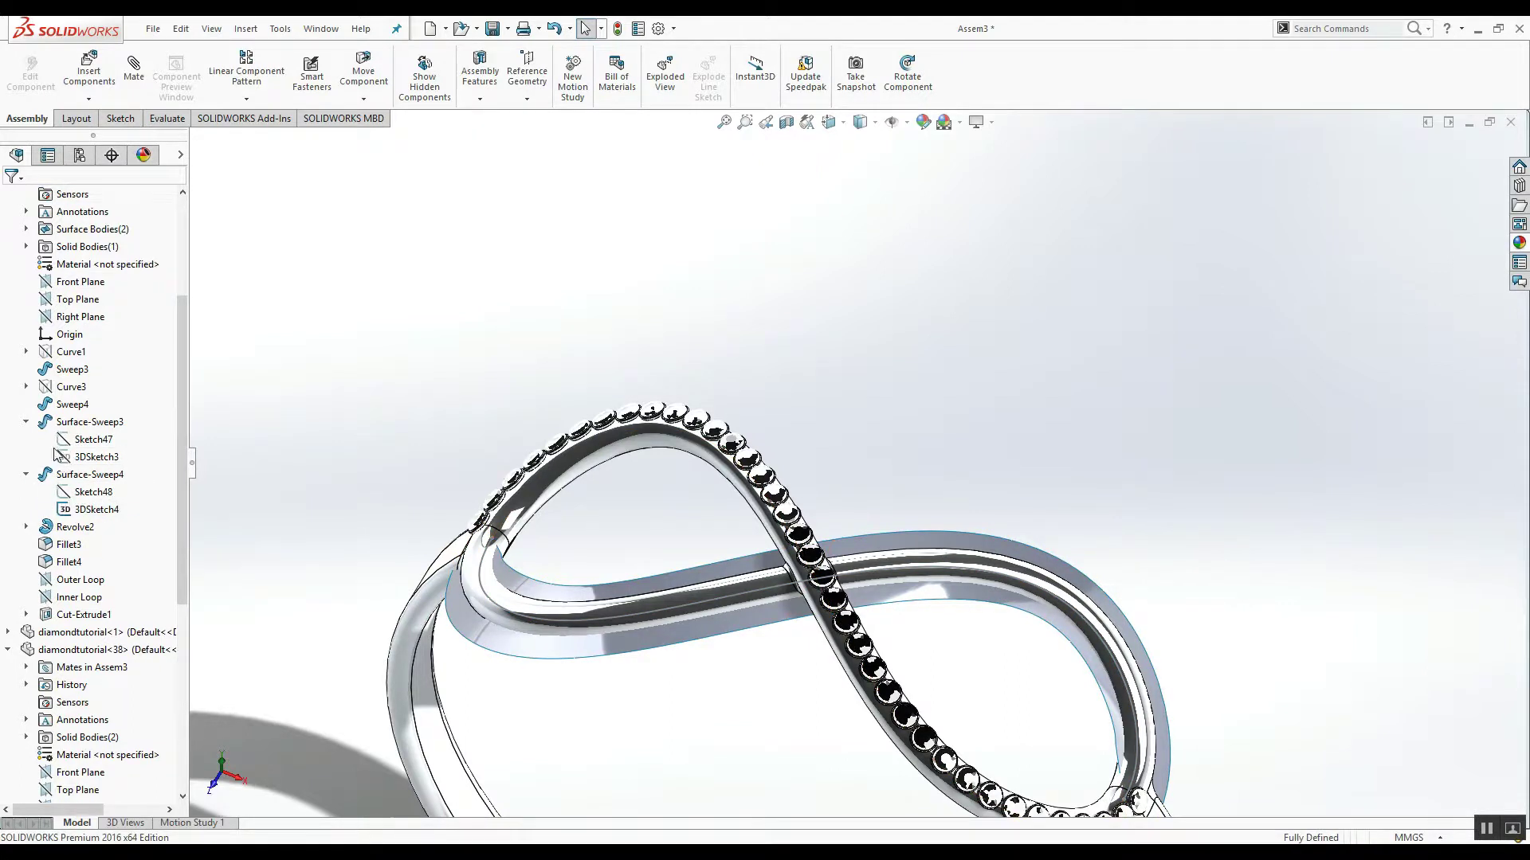
left_click(26, 422)
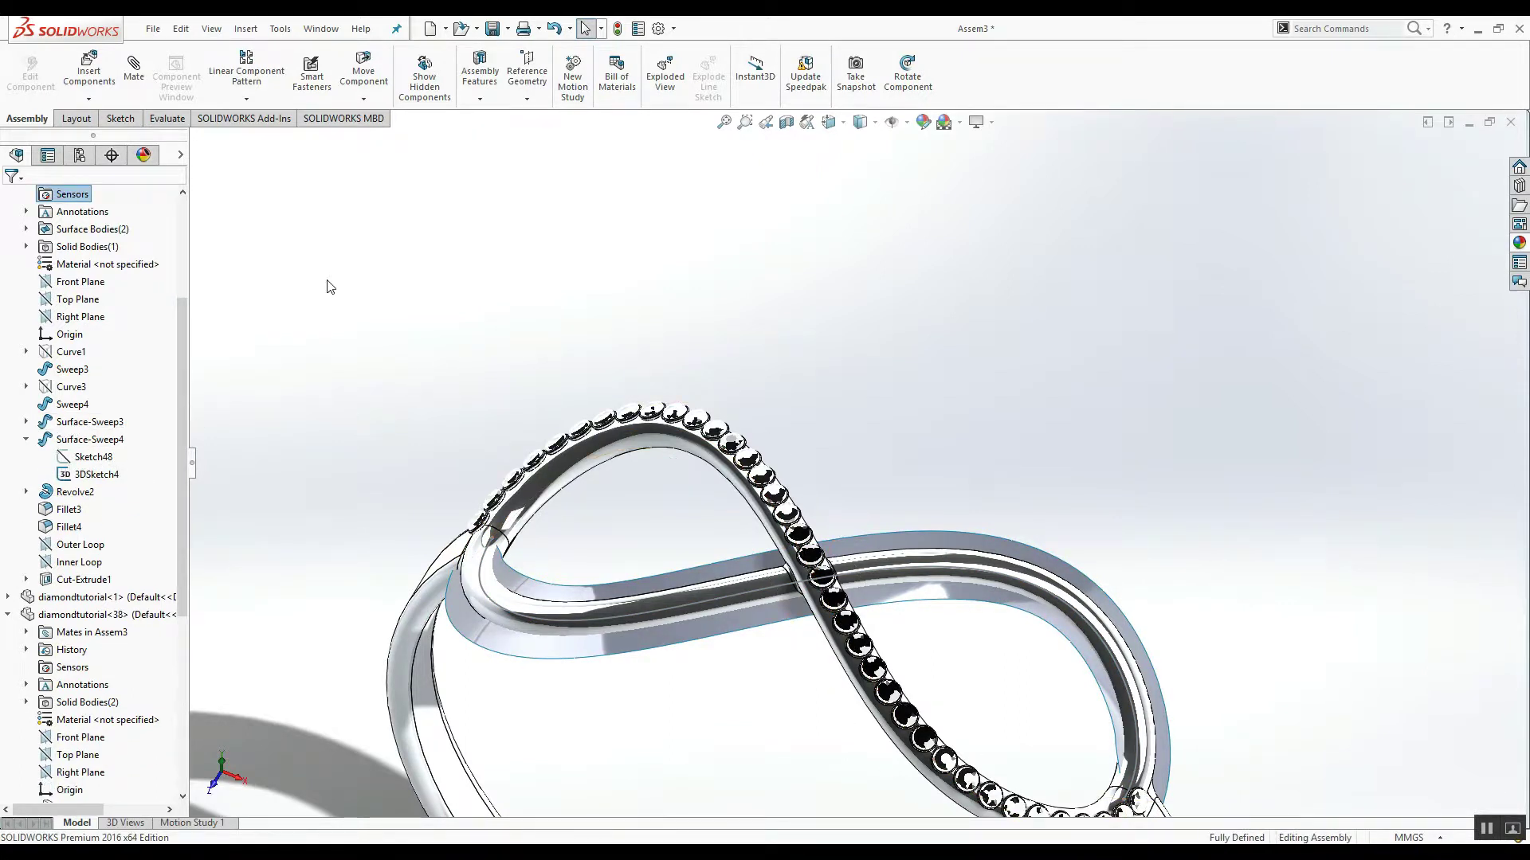
Curve-pattern diamondtutorial<38> along Spline2 of 3DSketch4, tangent to the ring face.
left_click(247, 99)
left_click(267, 198)
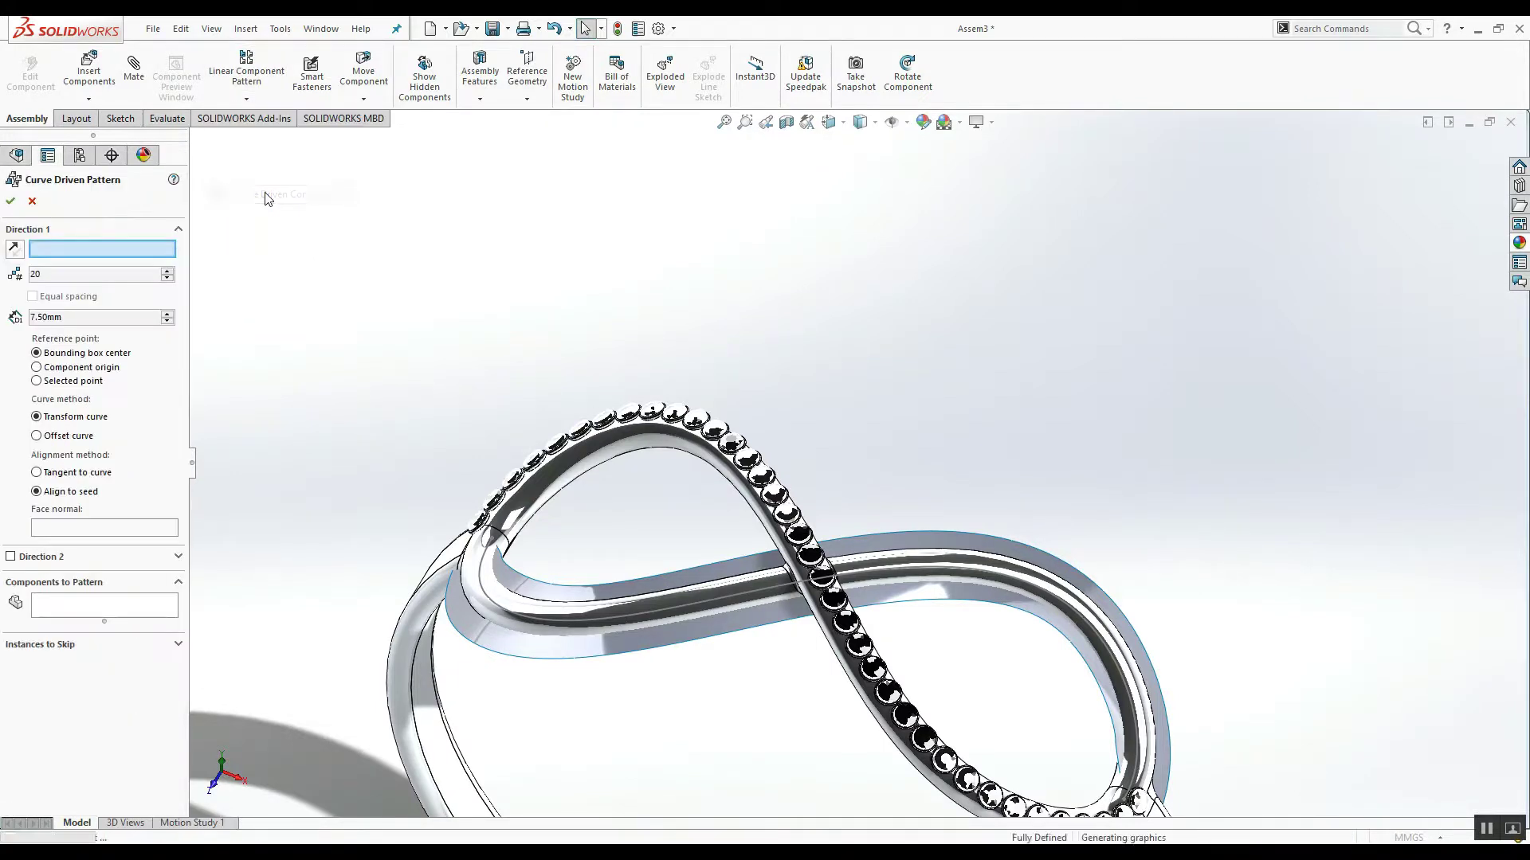
left_click(646, 613)
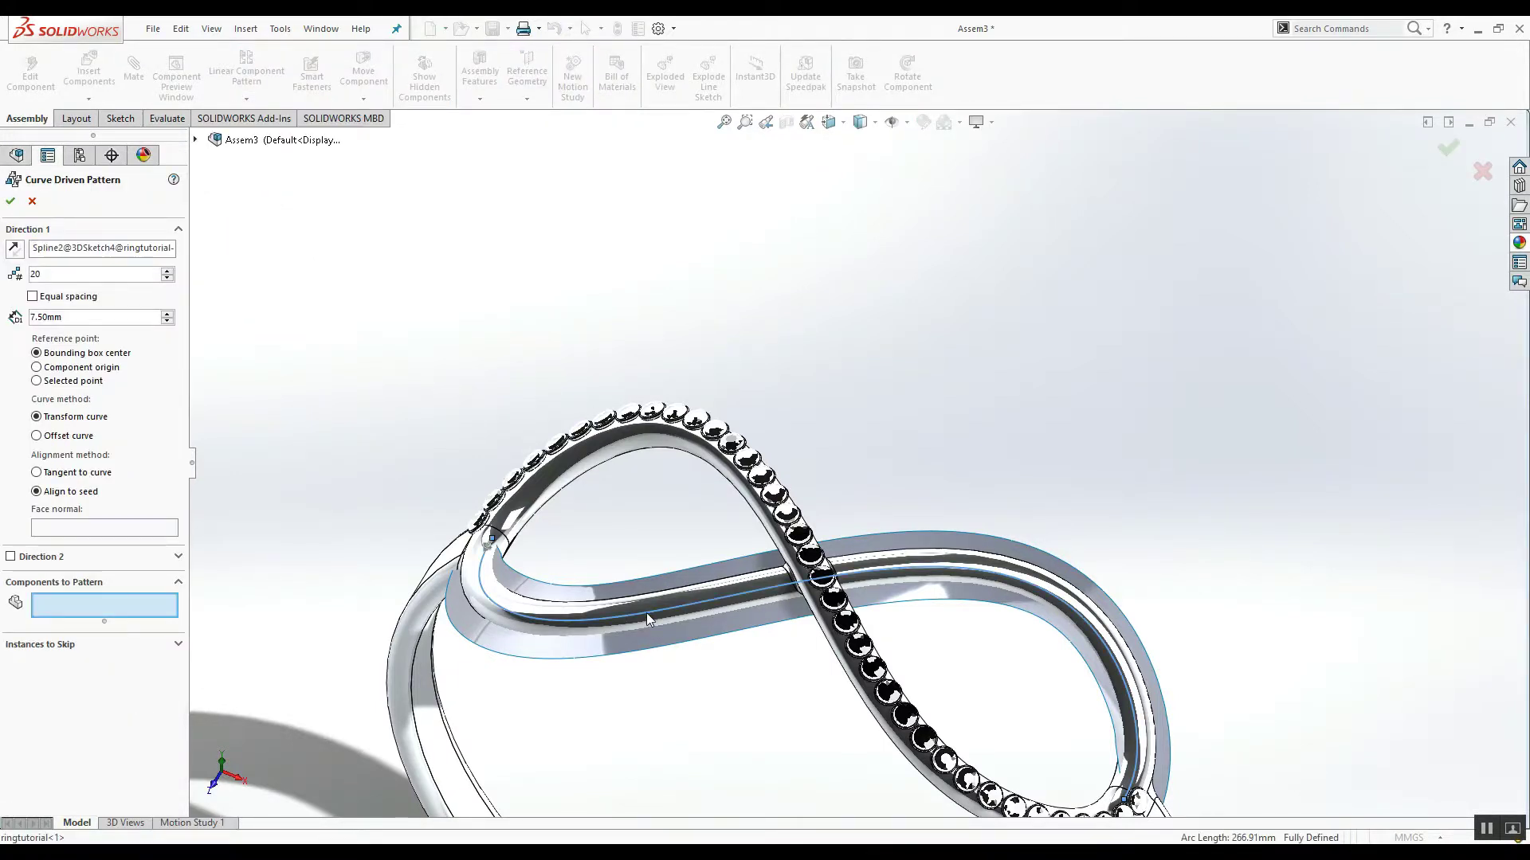
left_click(195, 139)
left_click(228, 316)
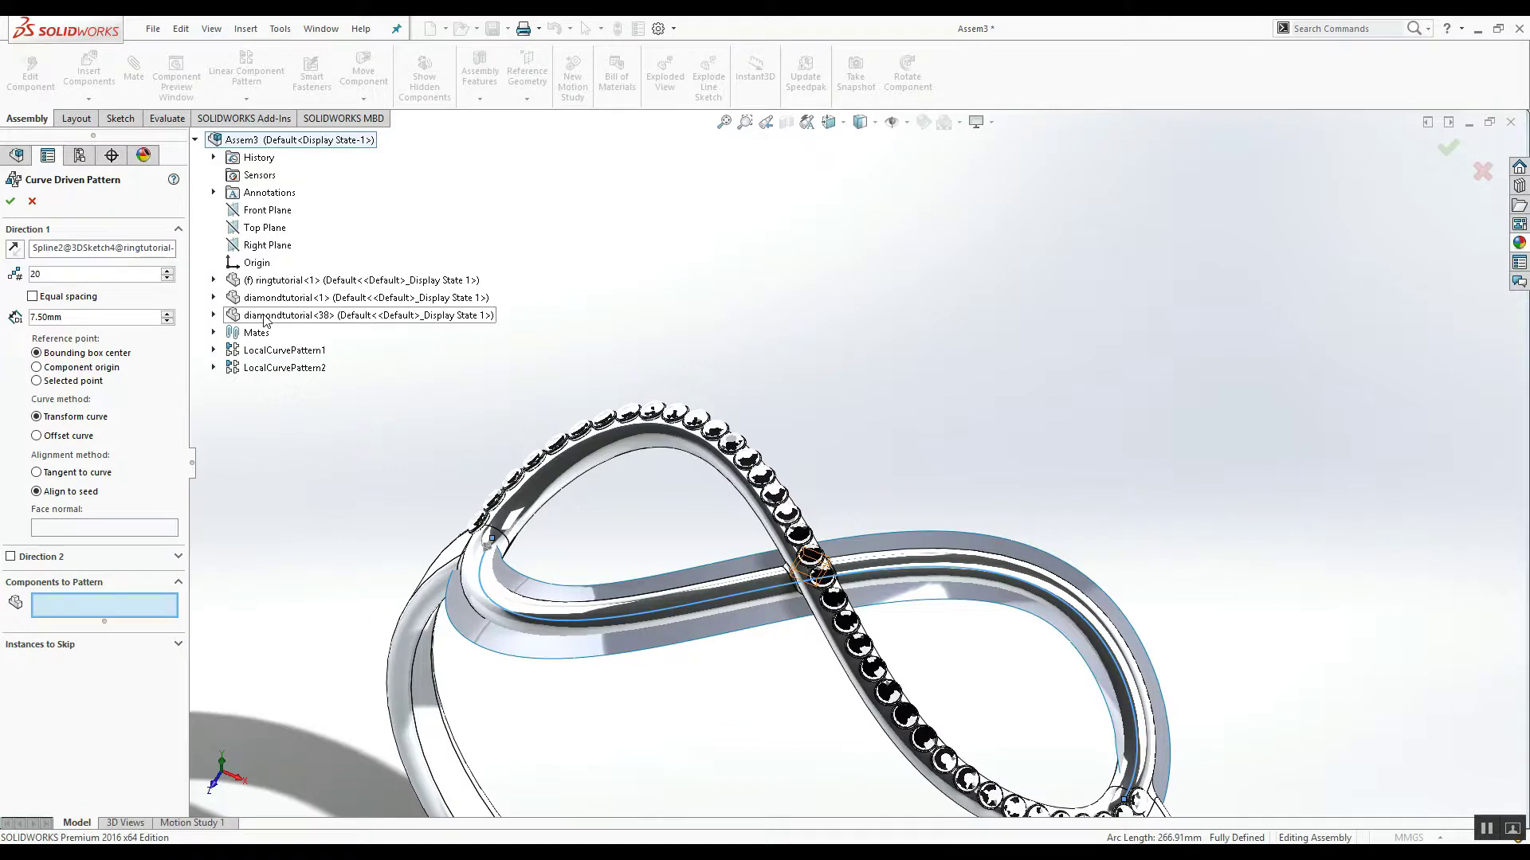
left_click(266, 316)
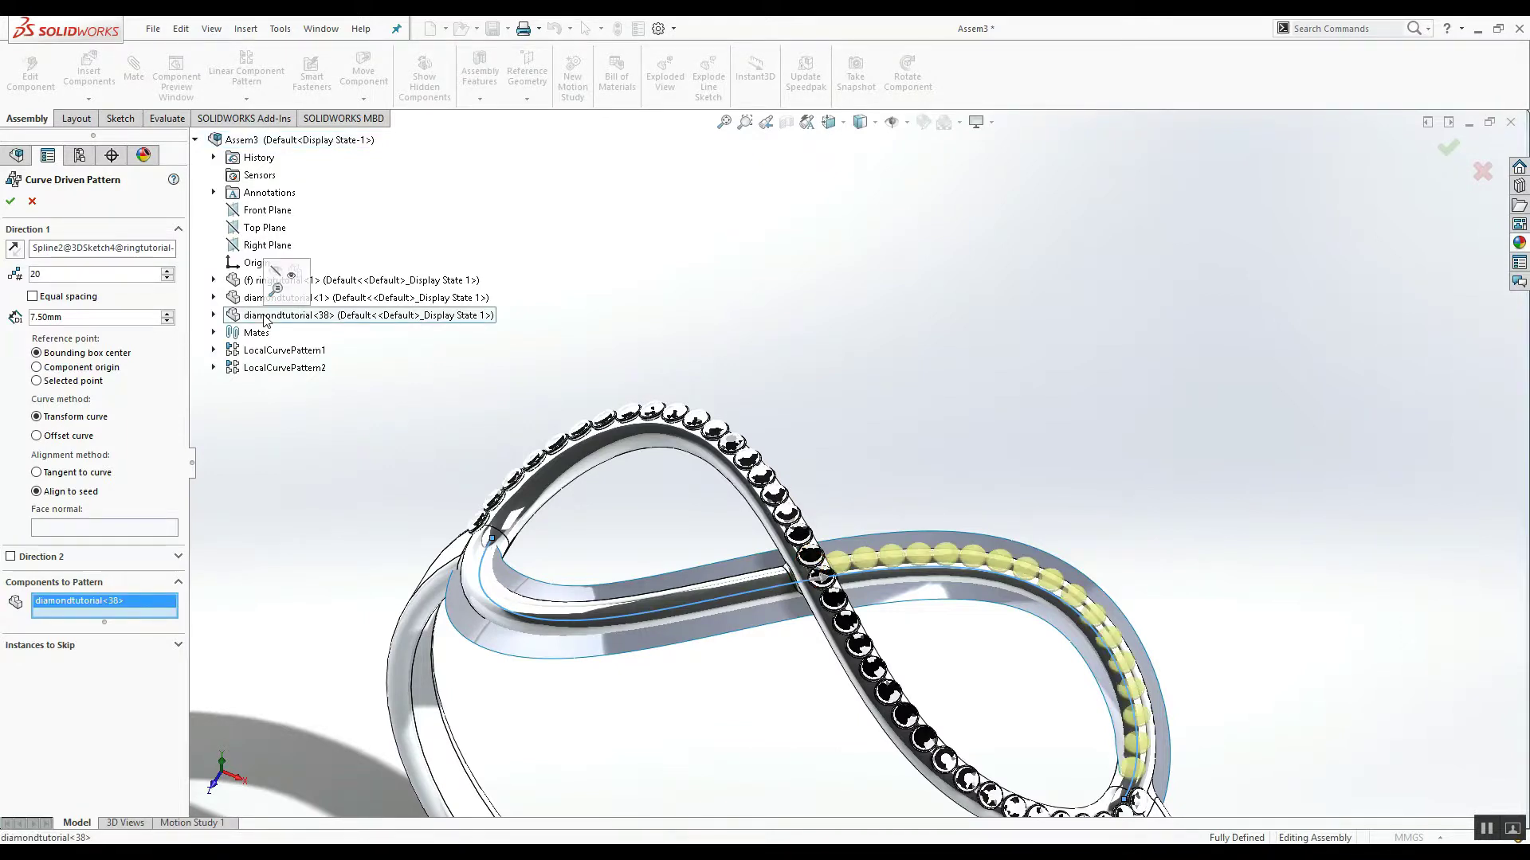
left_click(84, 473)
left_click(972, 544)
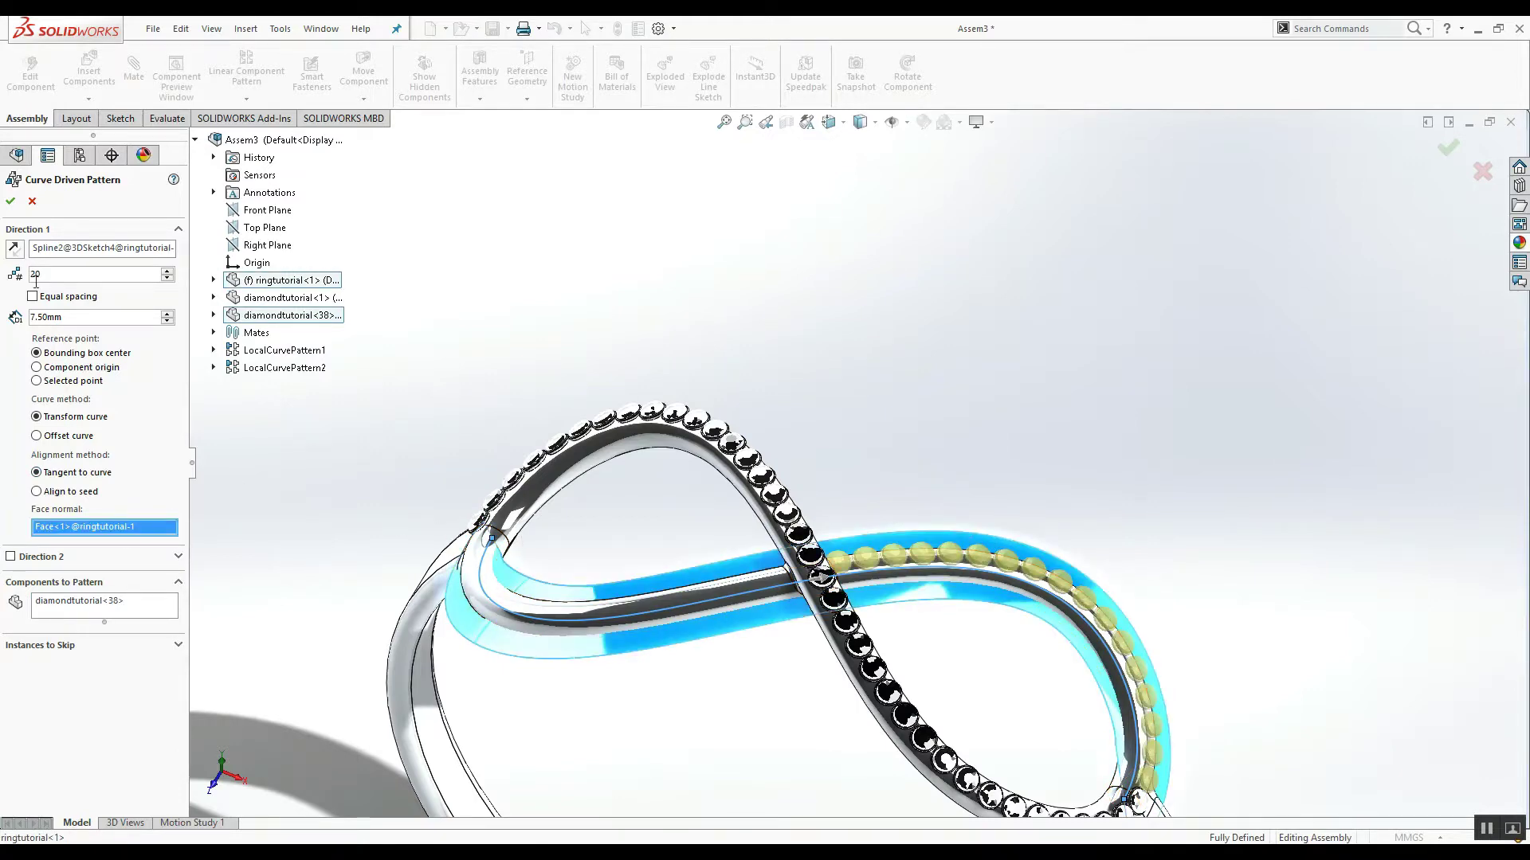
left_click(10, 201)
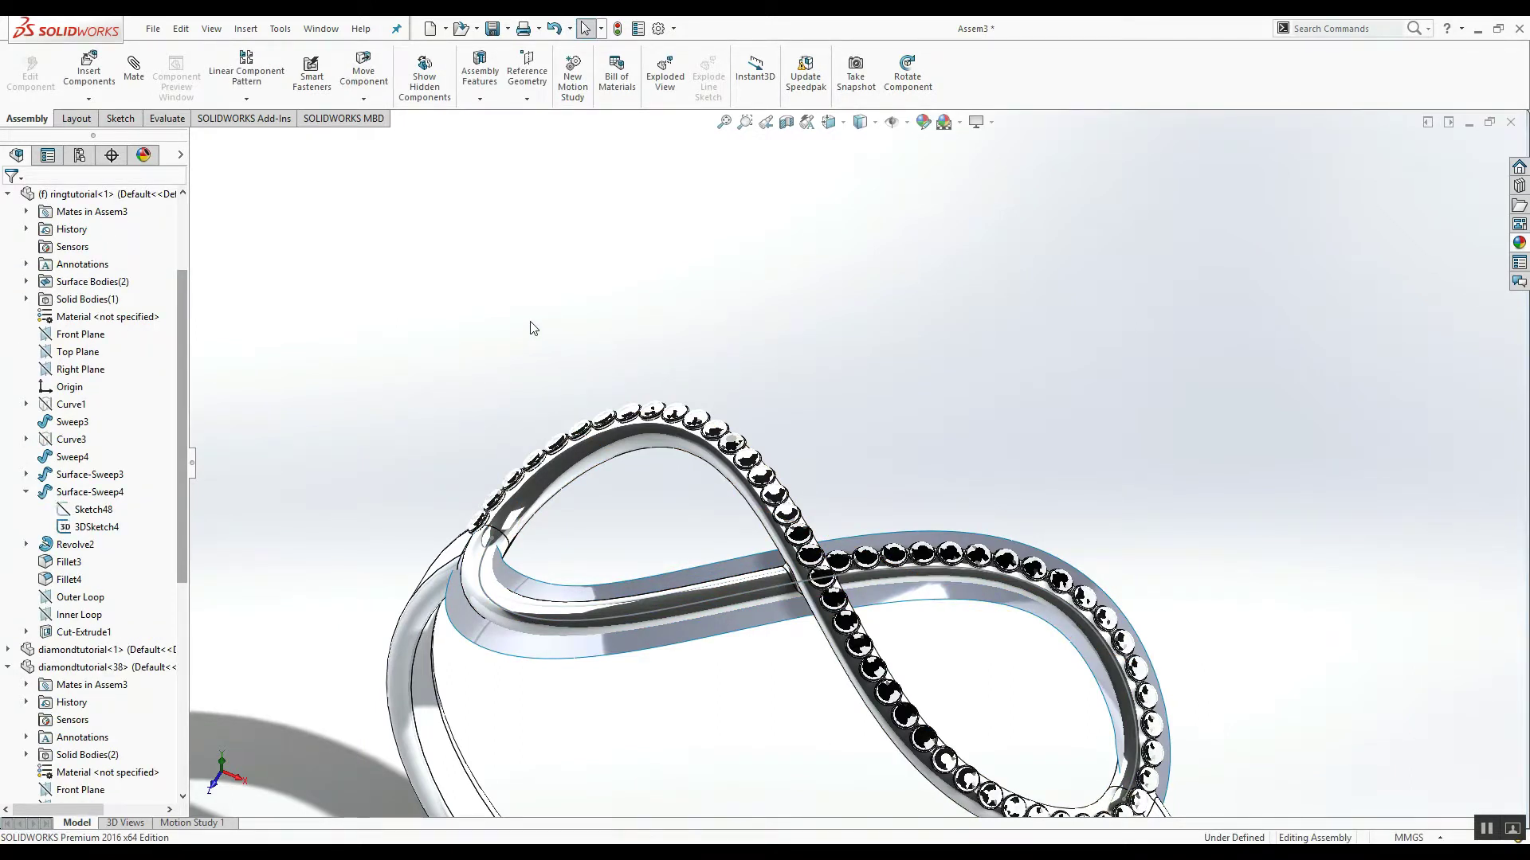
Pattern diamondtutorial<38> in reverse along the ring spline, tangent to the ring face, then hide Surface-Sweep3.
left_click(246, 98)
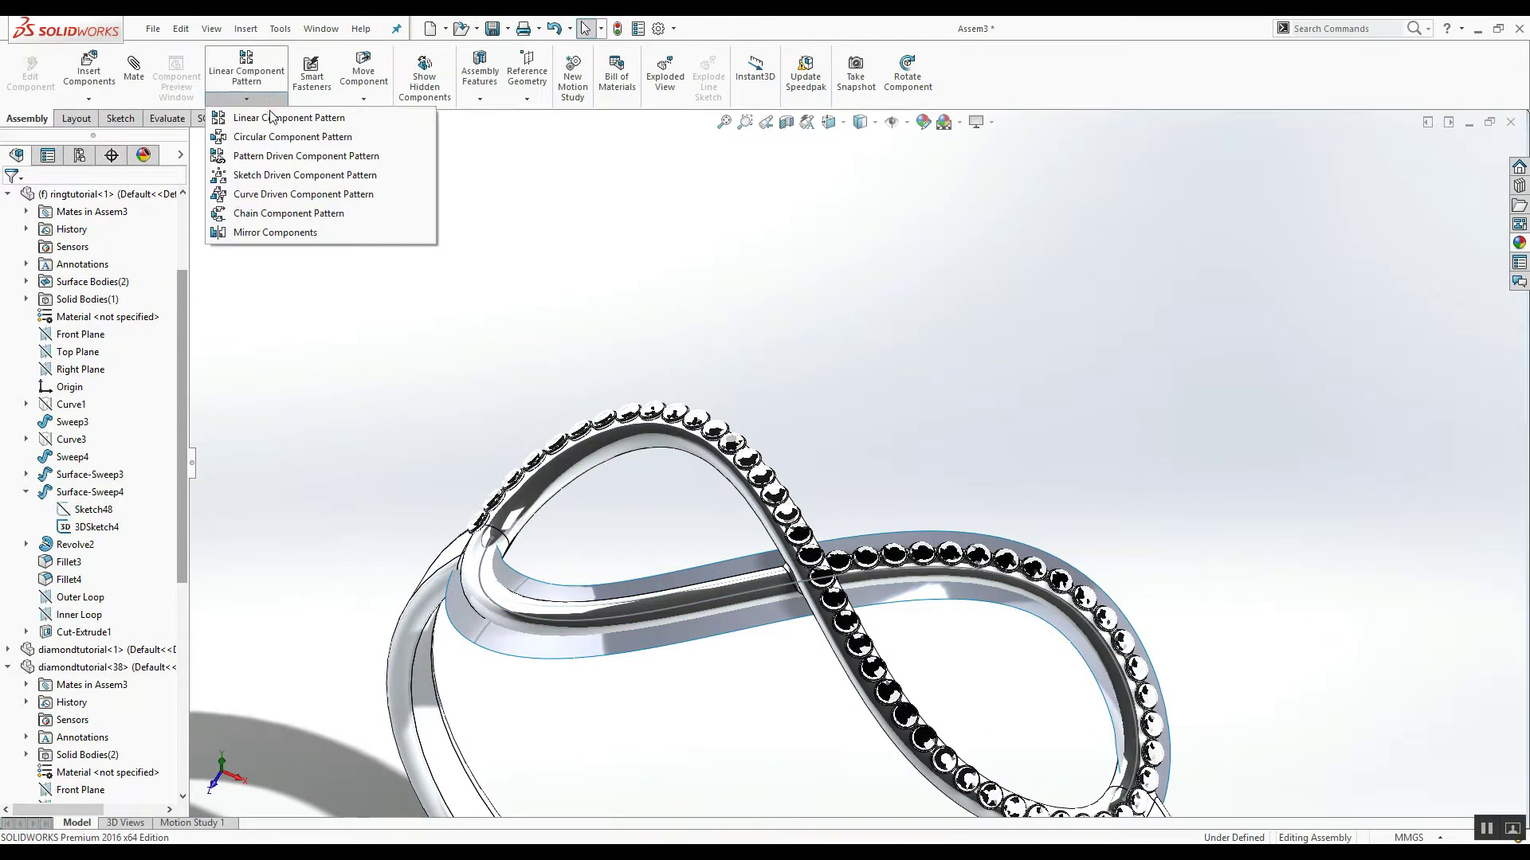
left_click(279, 194)
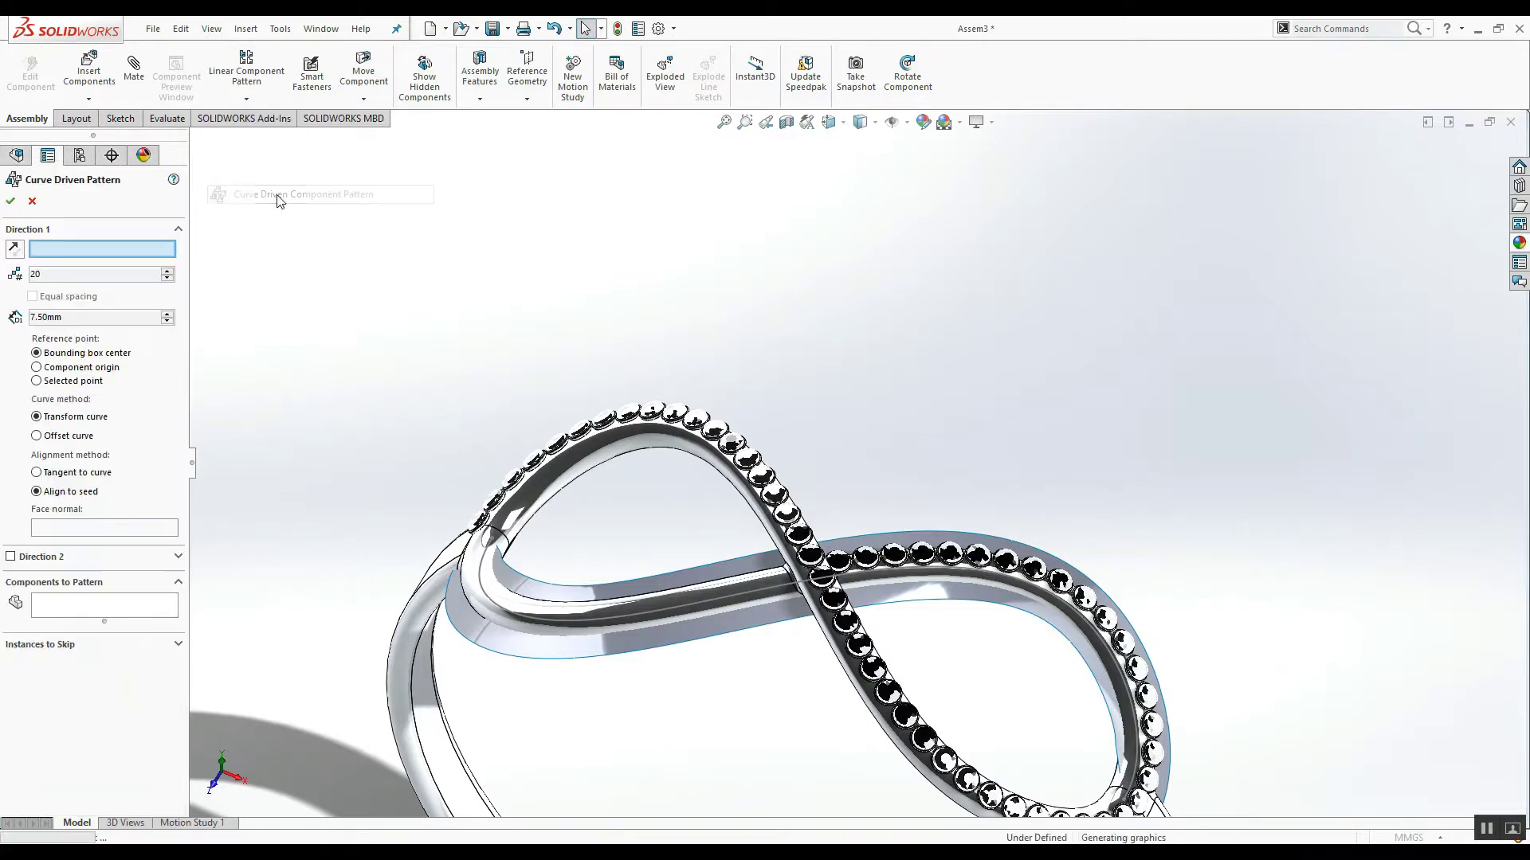
left_click(518, 615)
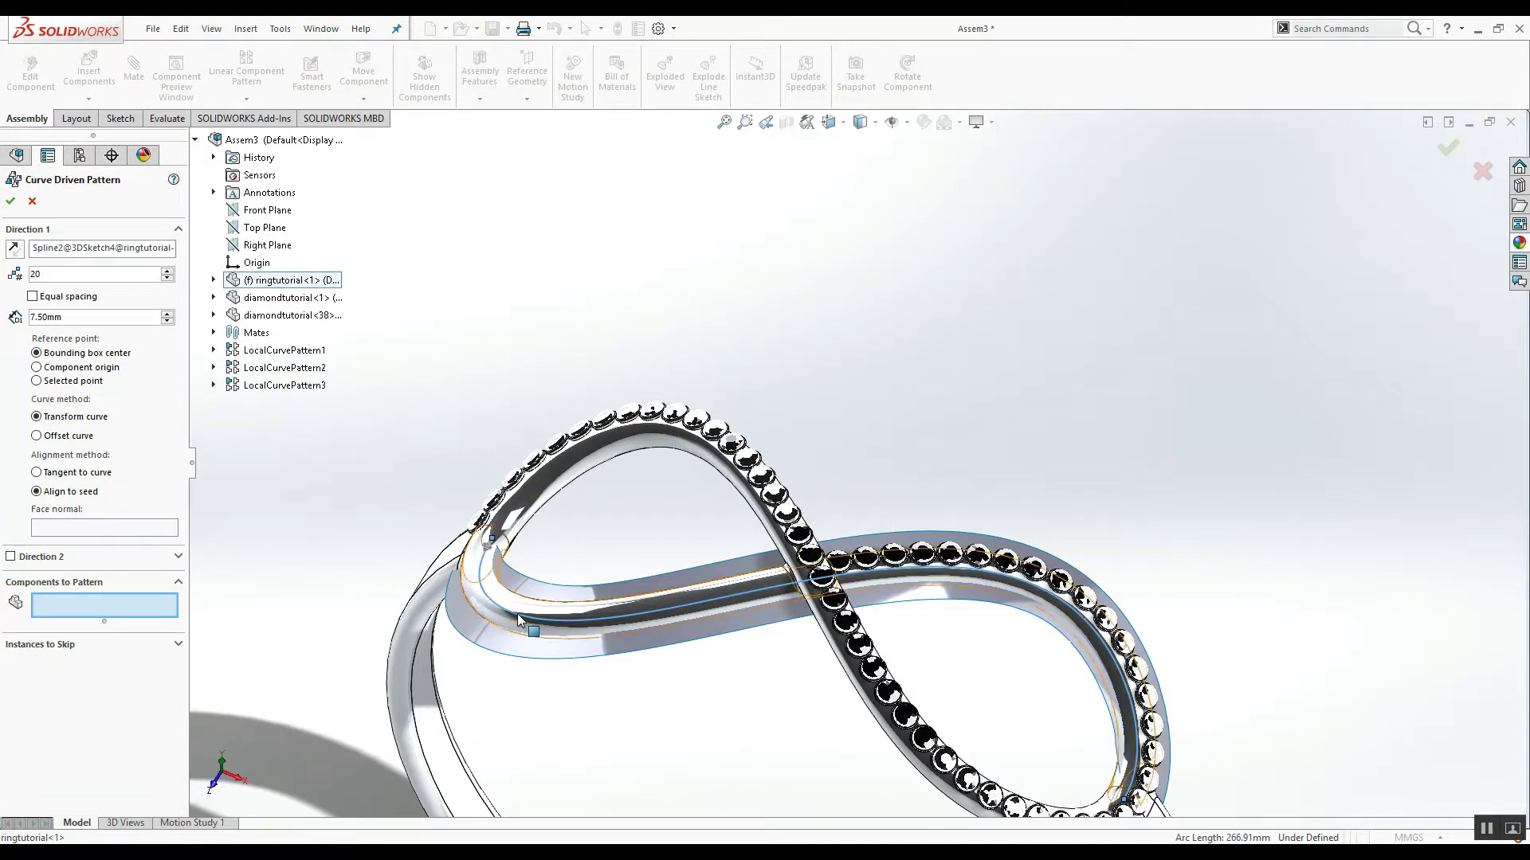
left_click(281, 317)
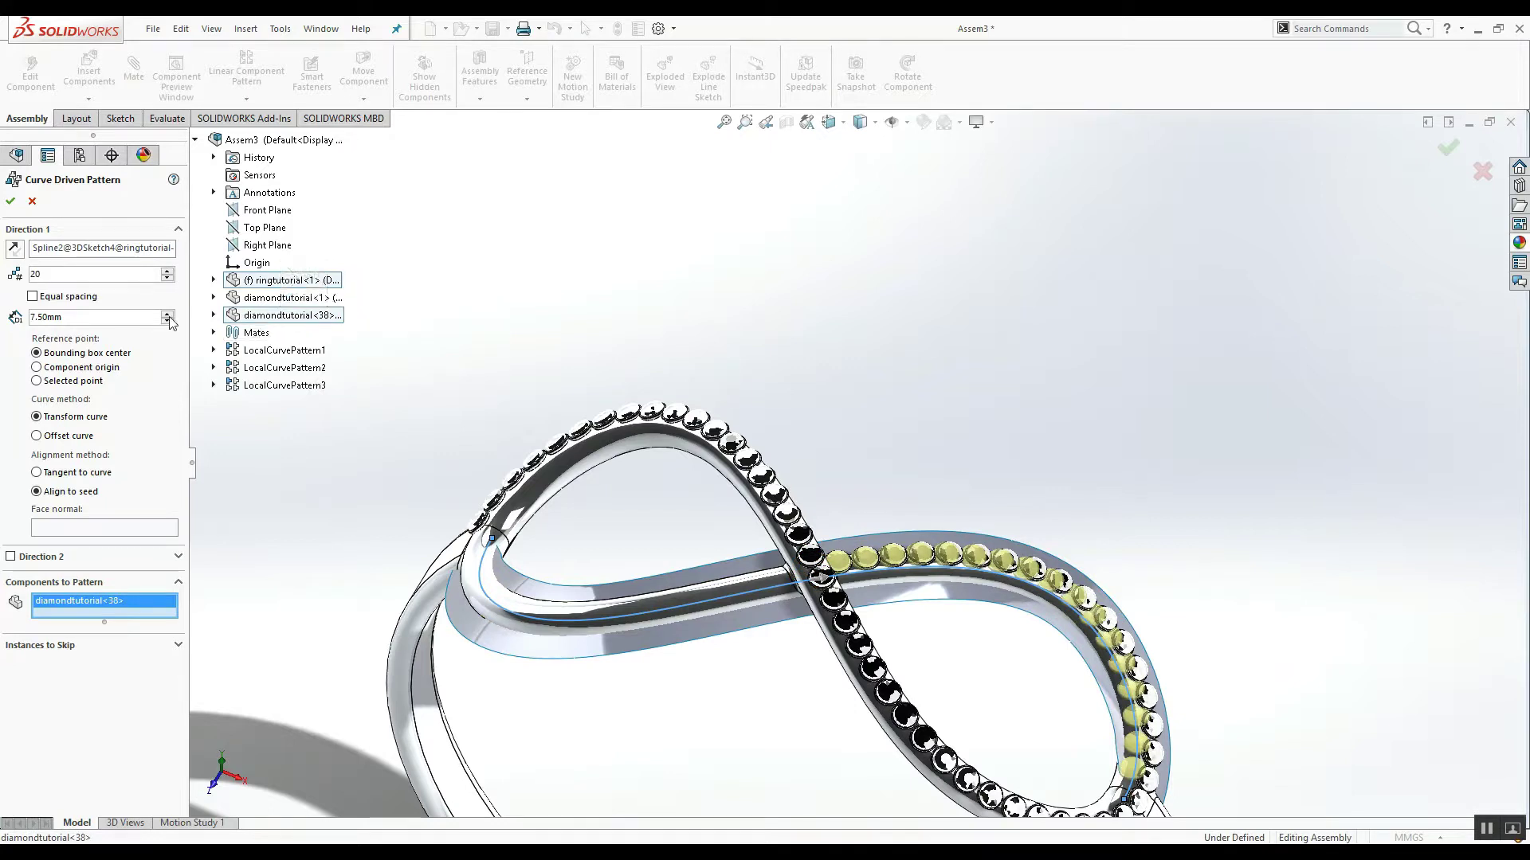
left_click(14, 247)
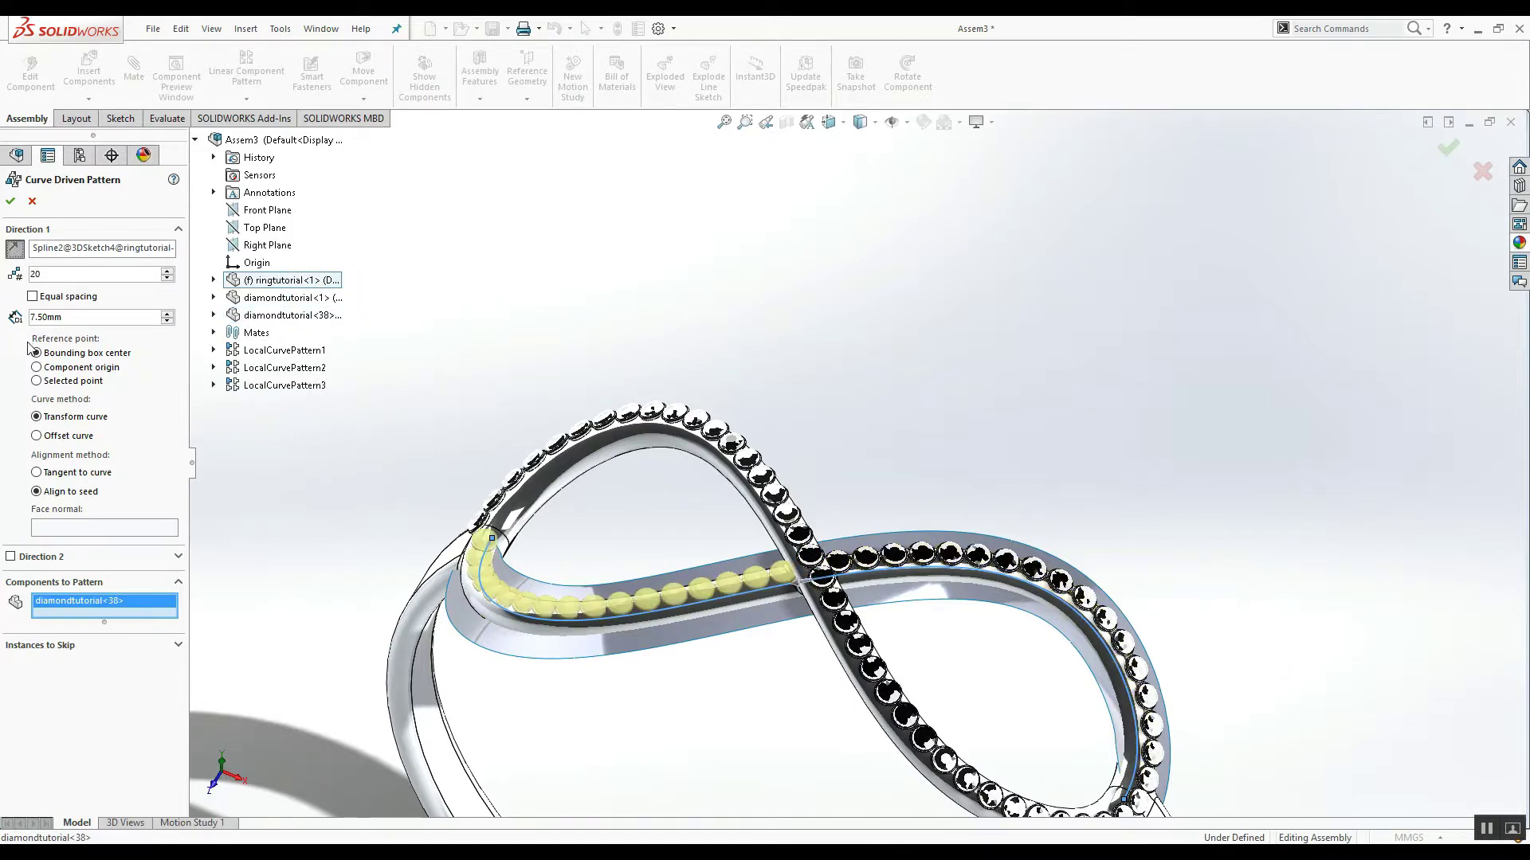
left_click(37, 472)
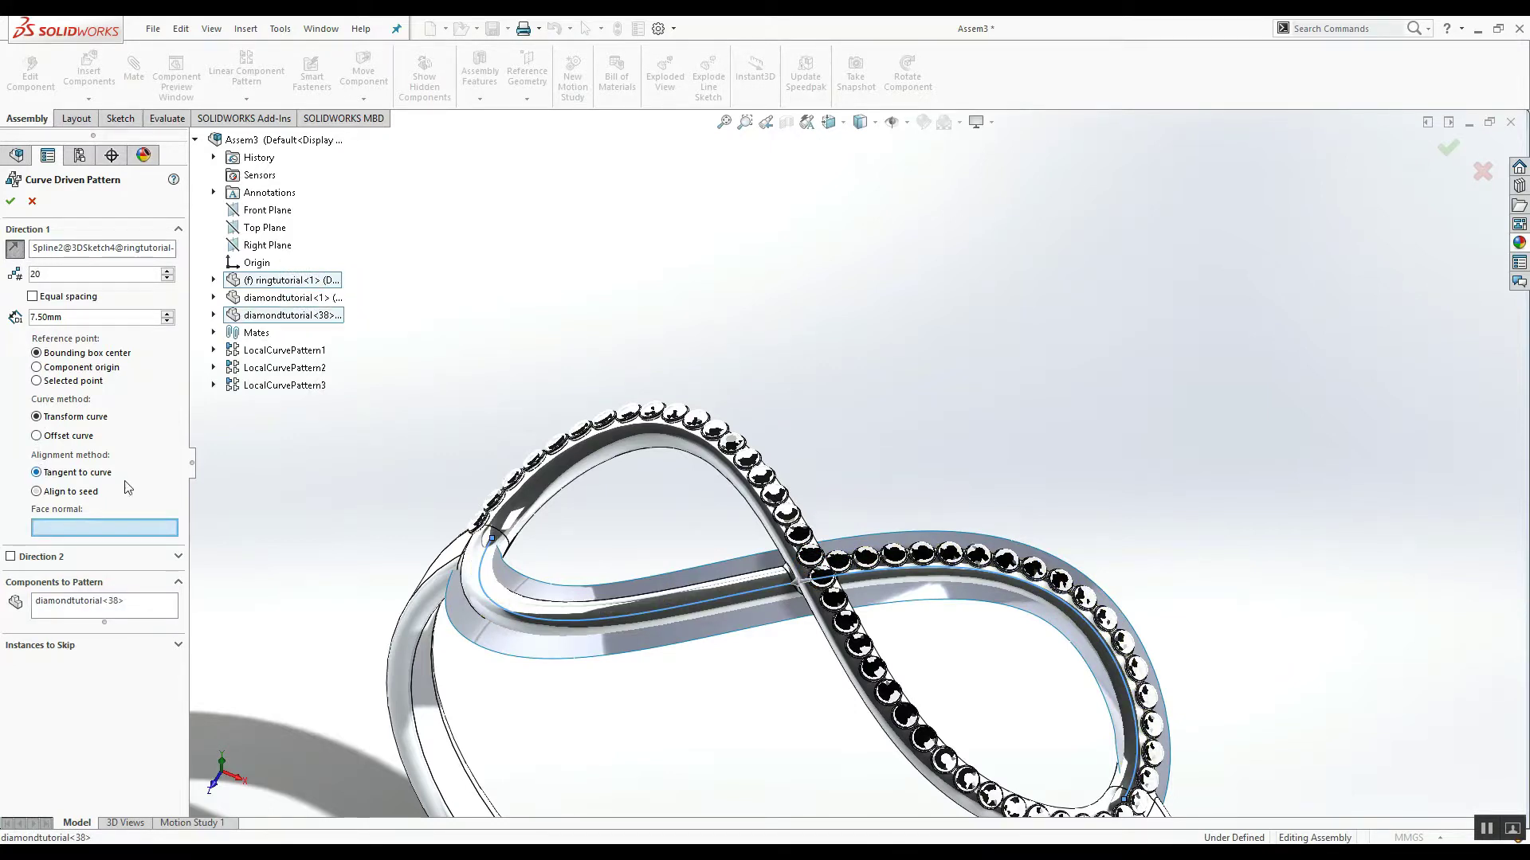
left_click(642, 583)
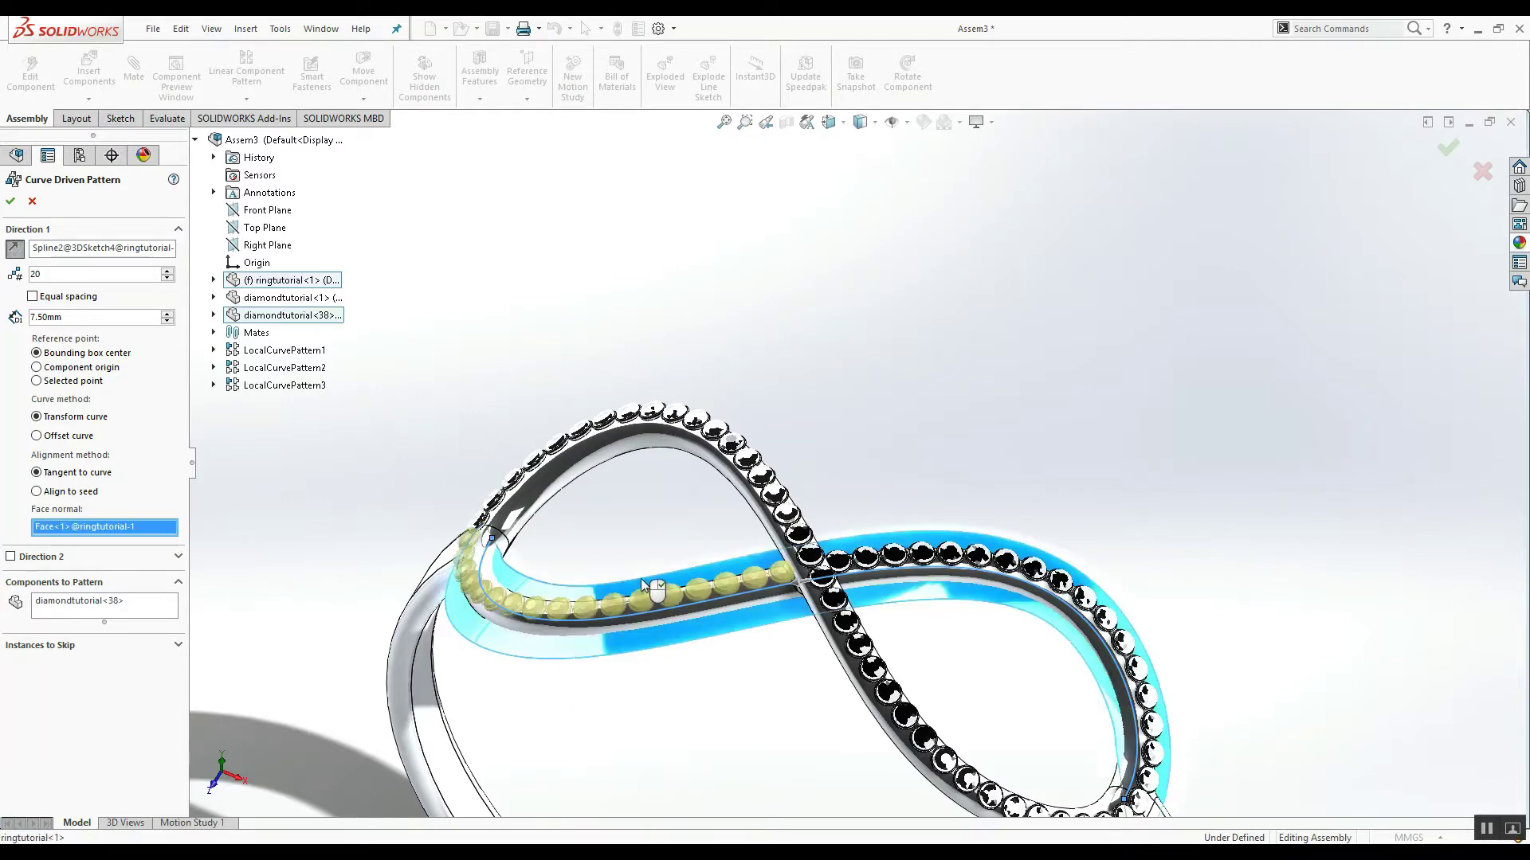
left_click(10, 205)
left_click(90, 475)
Orbit the ring and switch its display style to Shaded without edges.
scroll(894, 581, "up", 3)
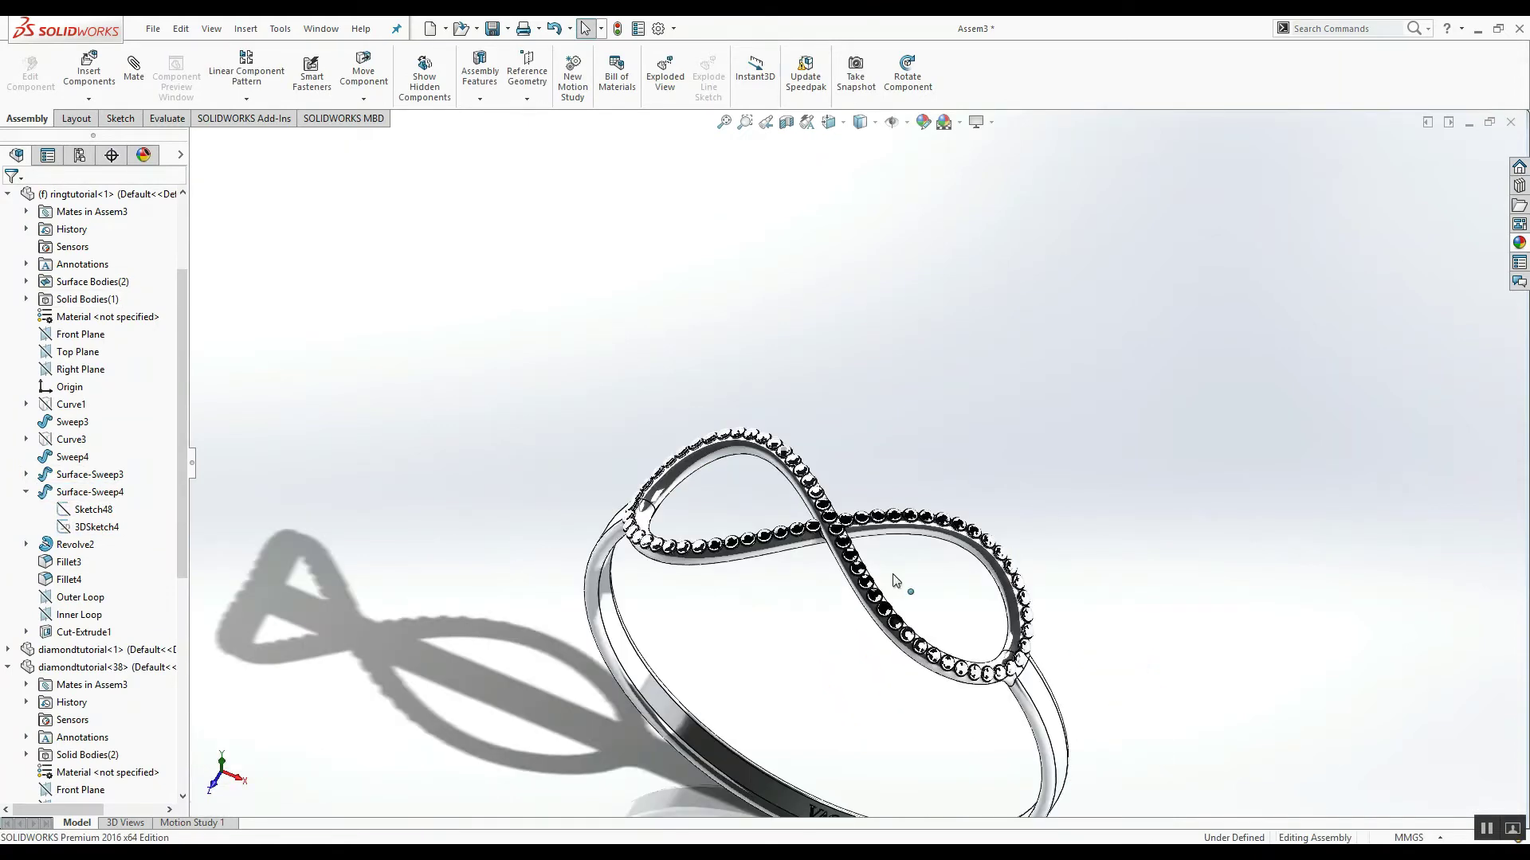
middle_click_drag(893, 581, 964, 773)
scroll(964, 773, "down", 5)
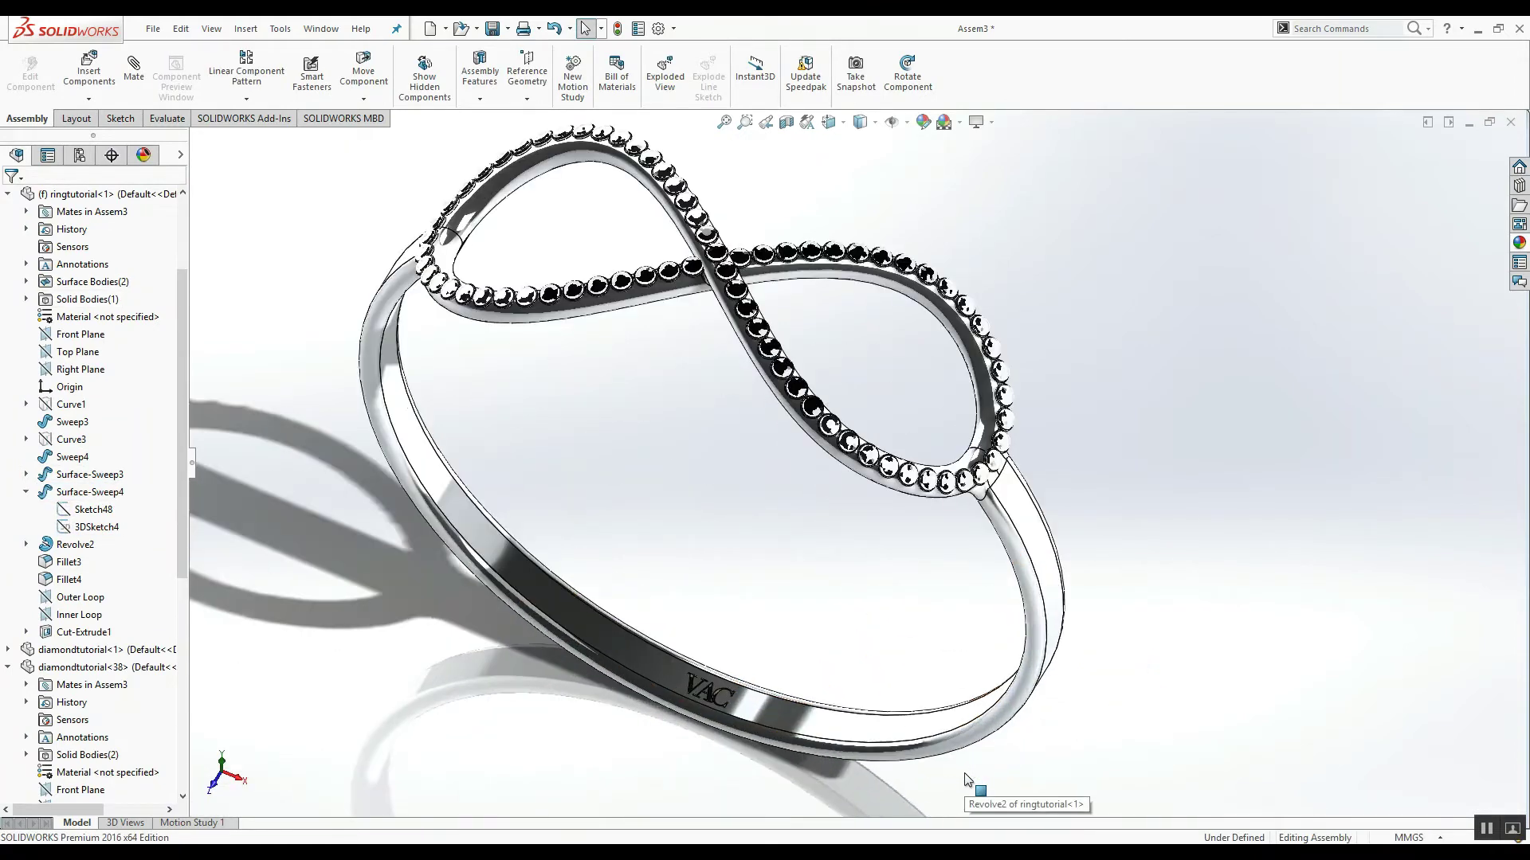
left_click(868, 127)
left_click(870, 176)
mouse_move(765, 598)
middle_mouse_down()
mouse_move(758, 478)
mouse_move(836, 409)
mouse_move(882, 536)
mouse_move(840, 623)
middle_mouse_up()
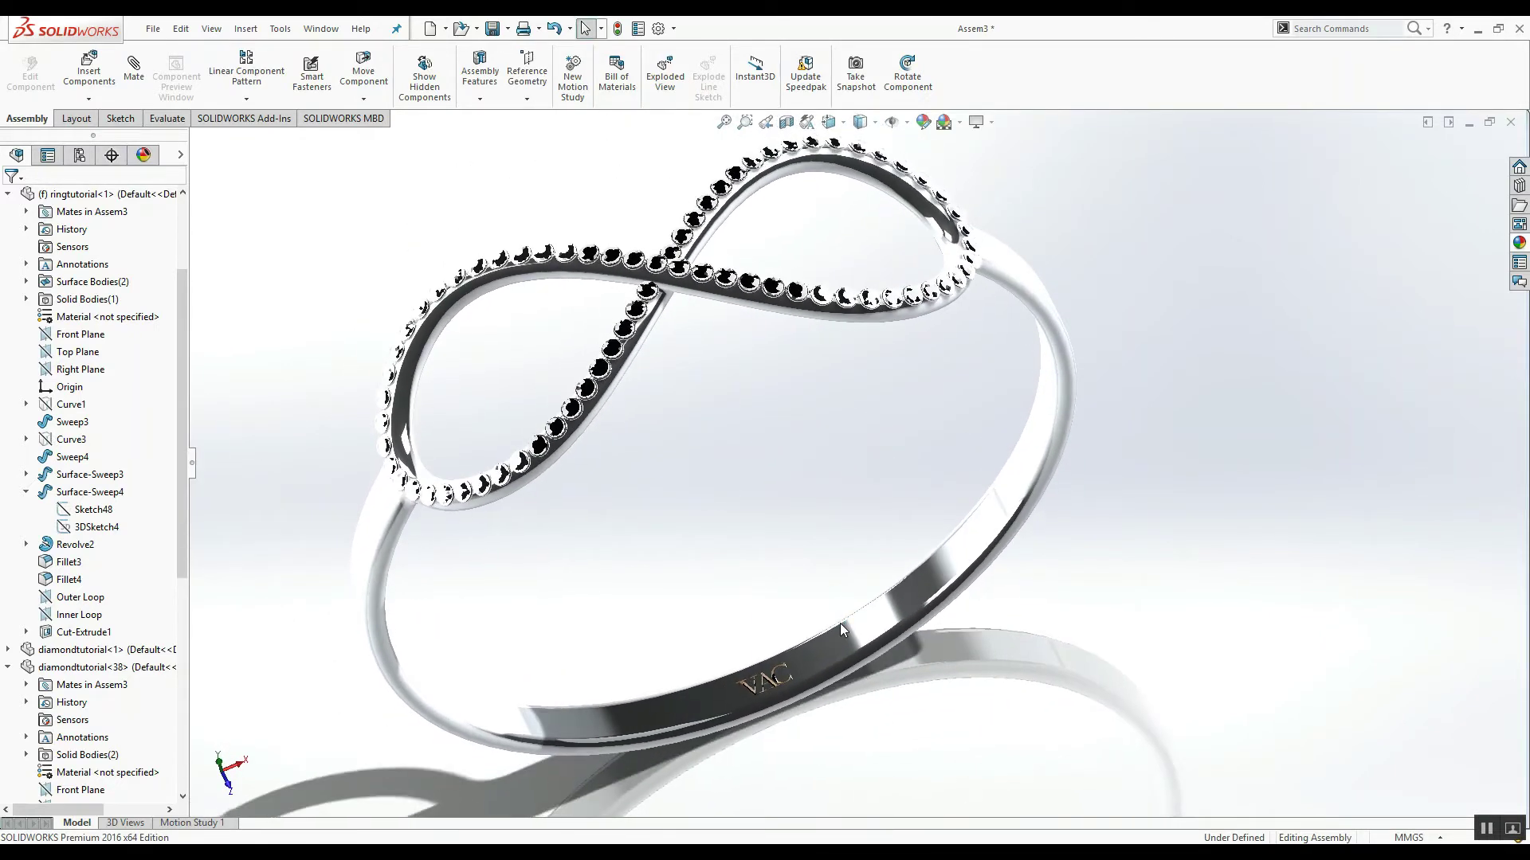
Apply the Soft Box scene to the finished ring.
left_click(943, 122)
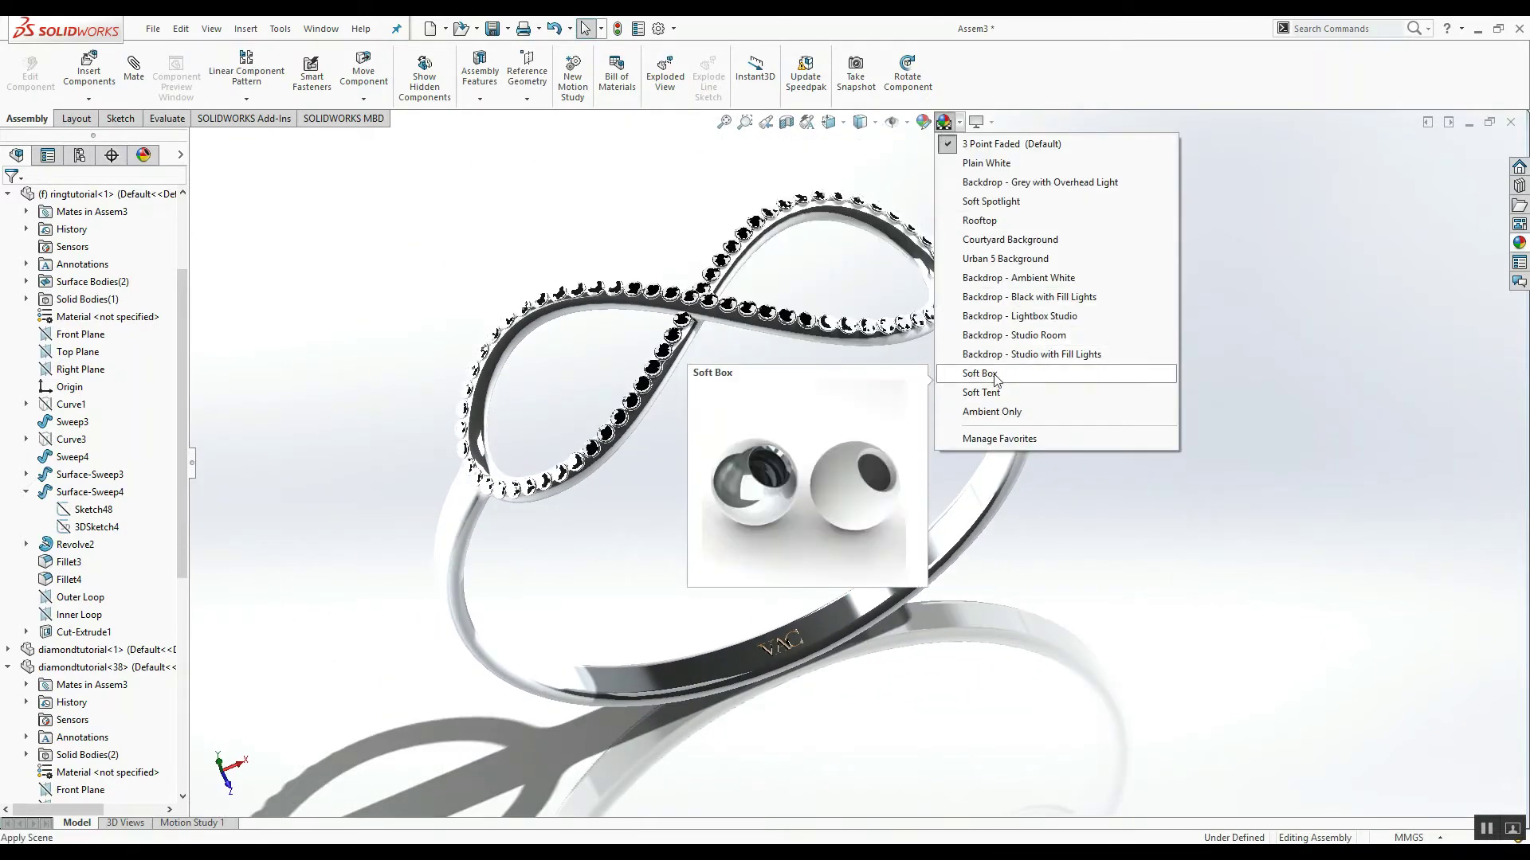
left_click(1031, 394)
left_click(944, 122)
left_click(976, 164)
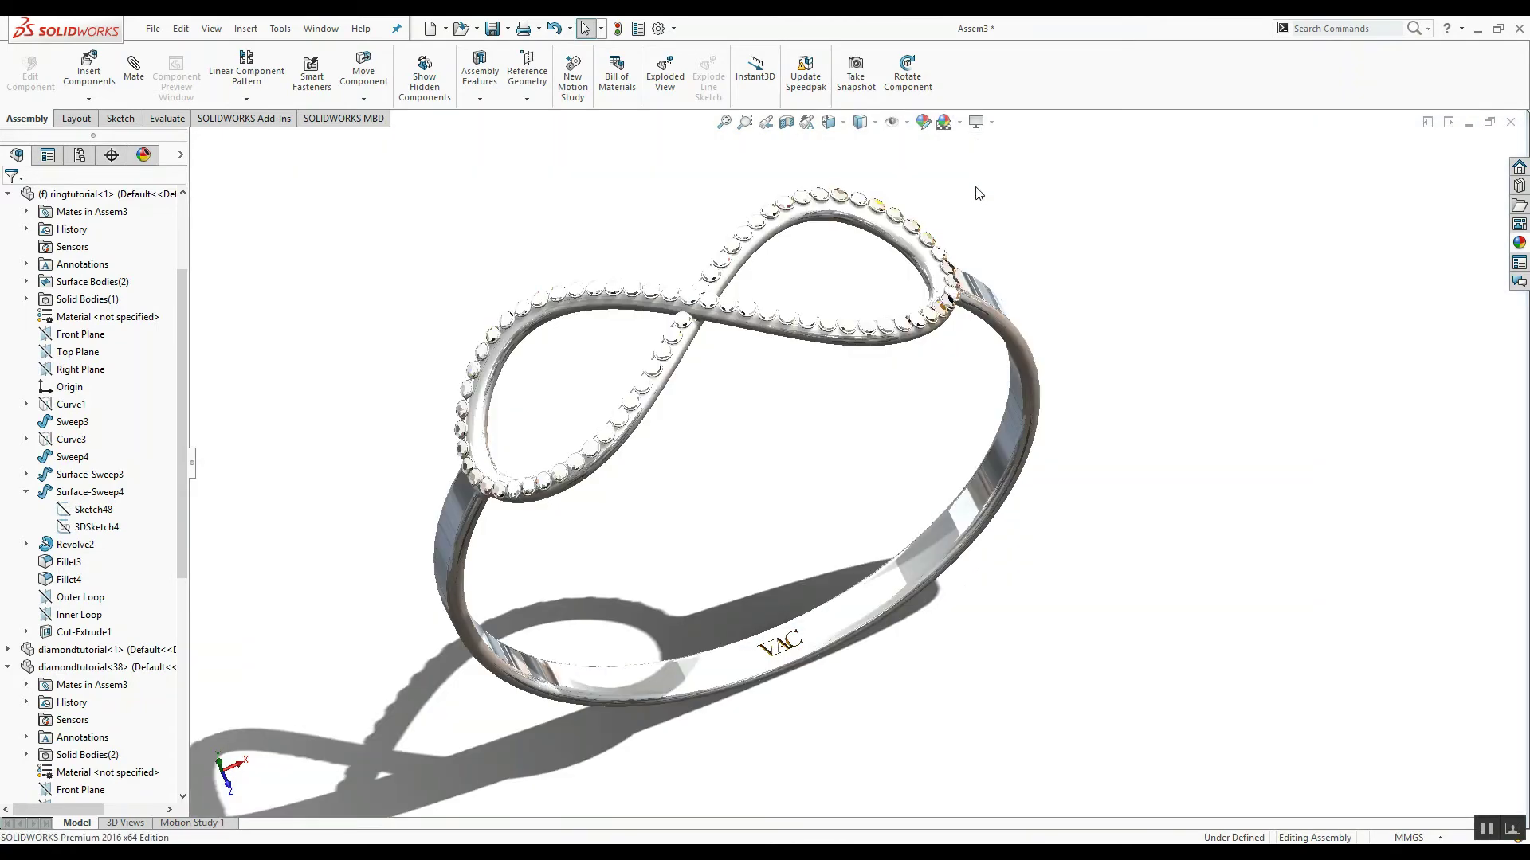
scroll(346, 375, "down", 2)
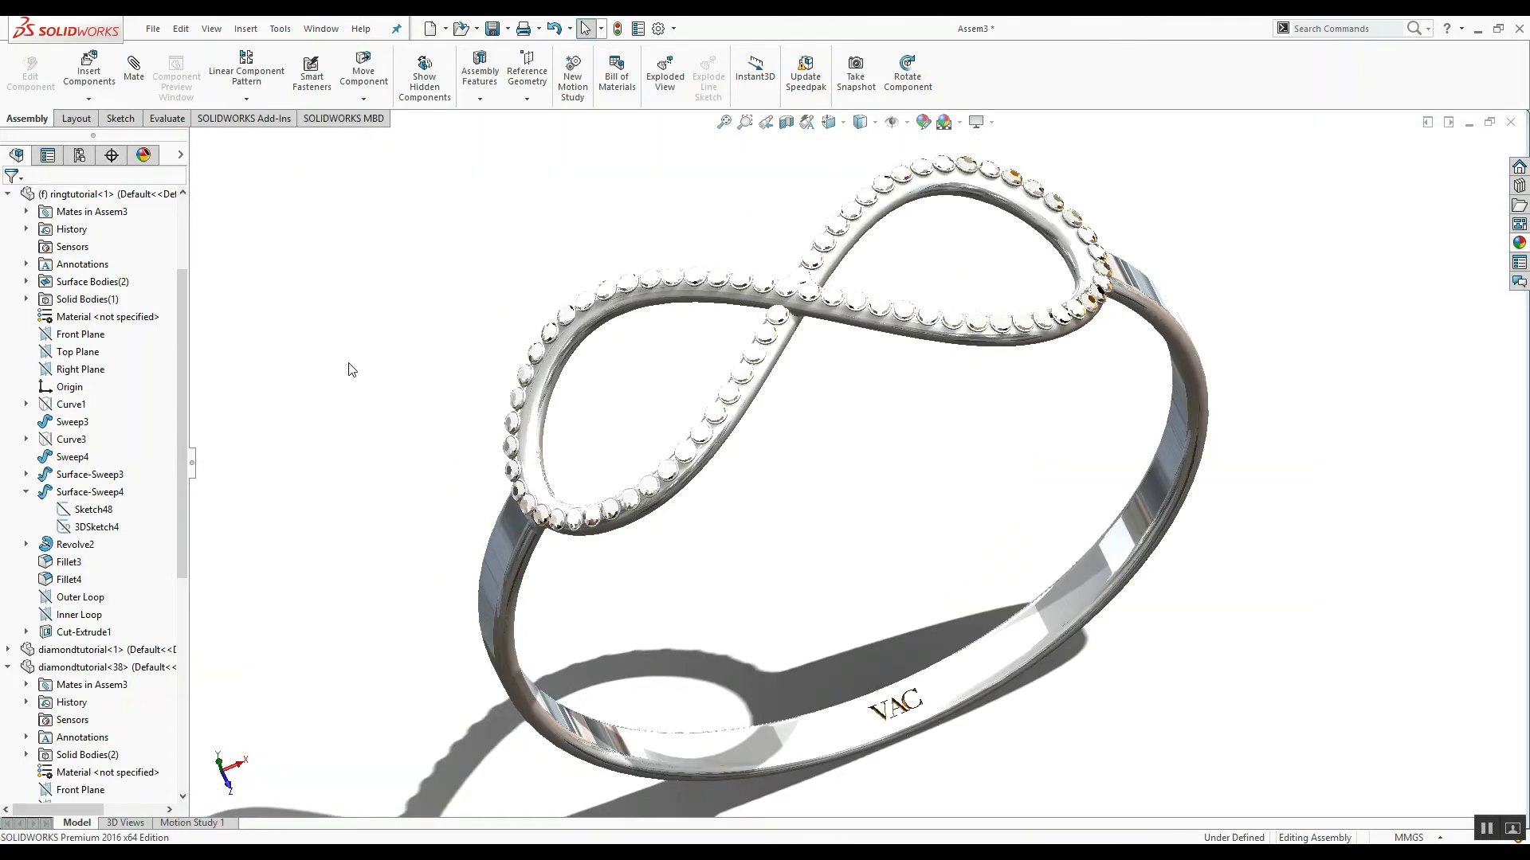